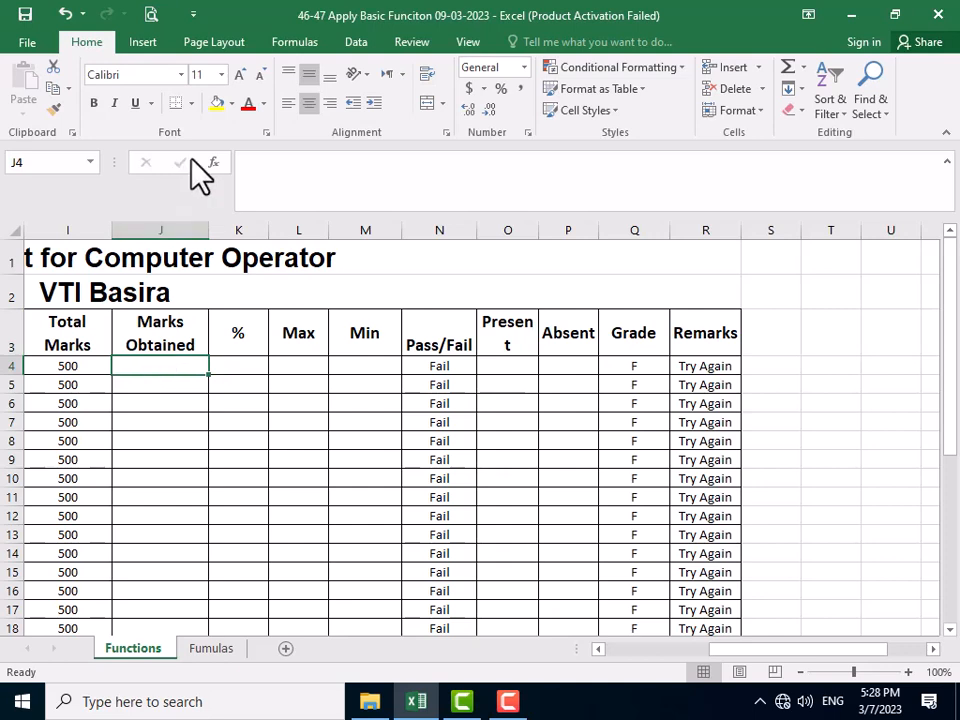
Open the Insert Function dialog for cell J4, browse the All category, and return to the Most Recently Used functions
left_click(285, 44)
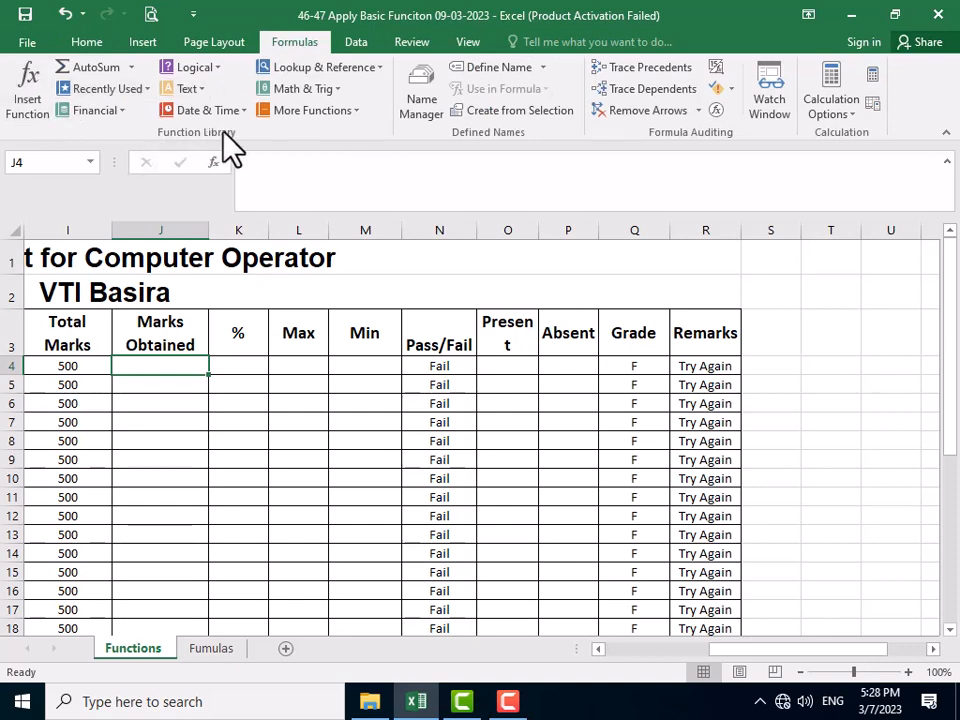
left_click(23, 90)
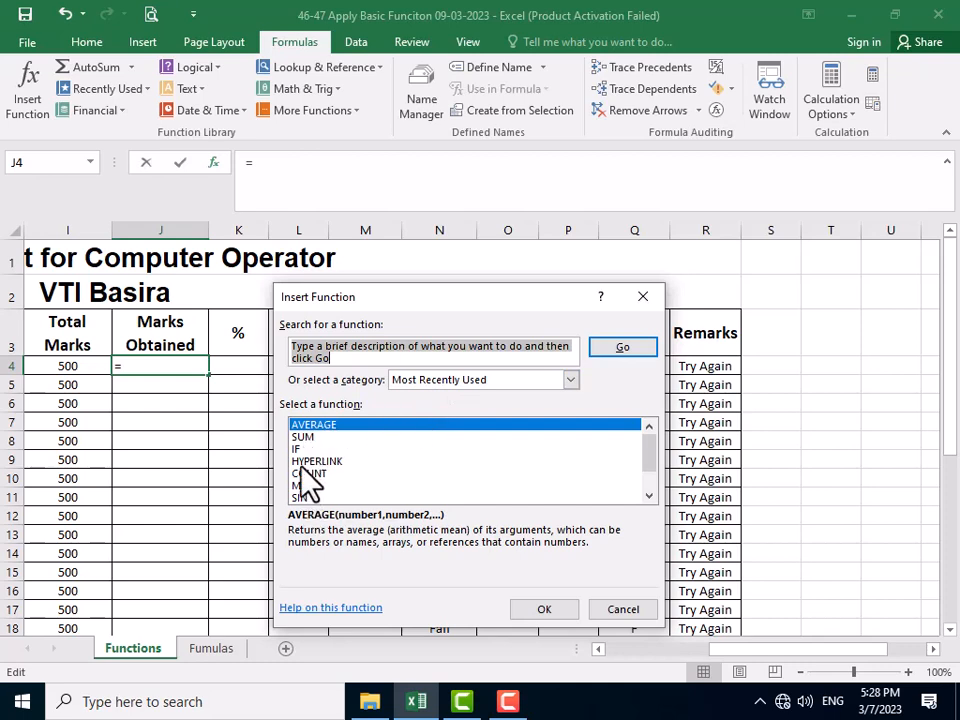
left_click(458, 400)
left_click(448, 382)
left_click(416, 406)
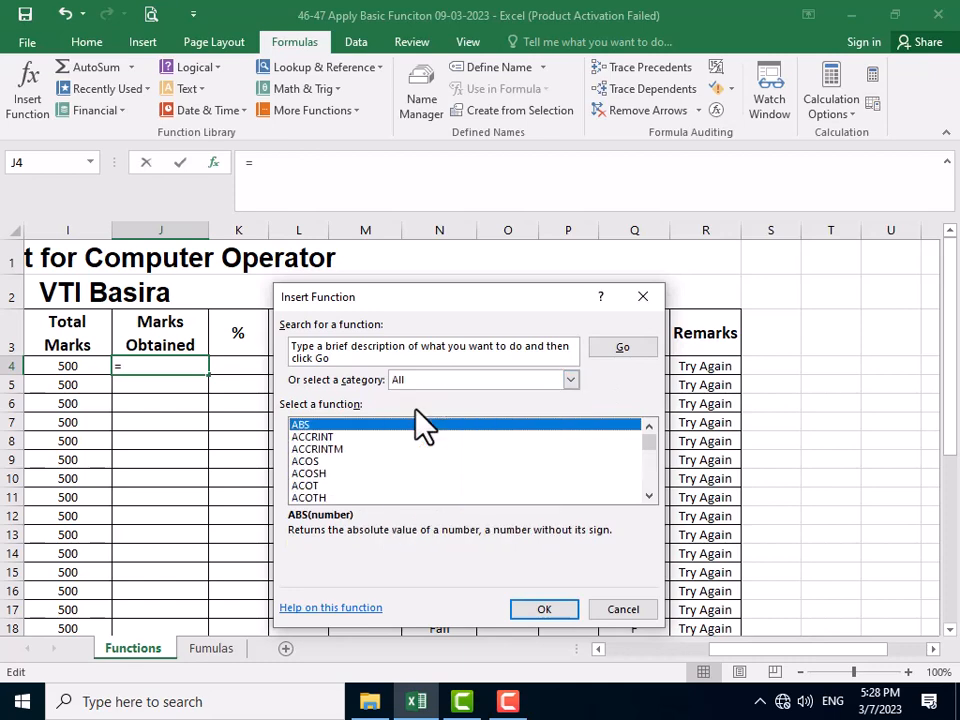
scroll(320, 470, "down", 15)
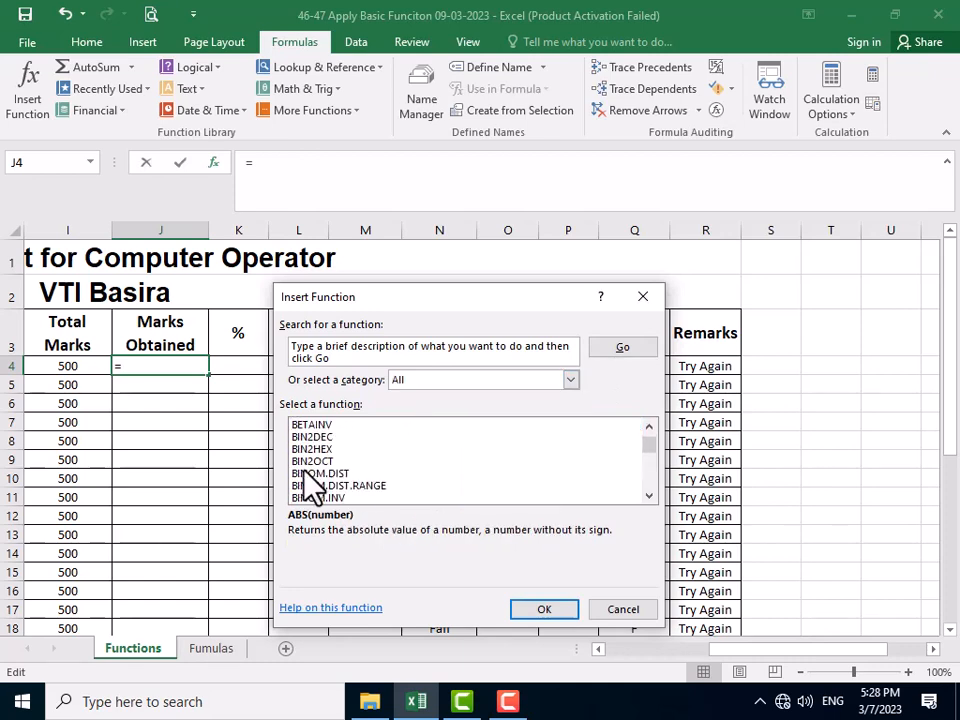
scroll(318, 480, "down", 20)
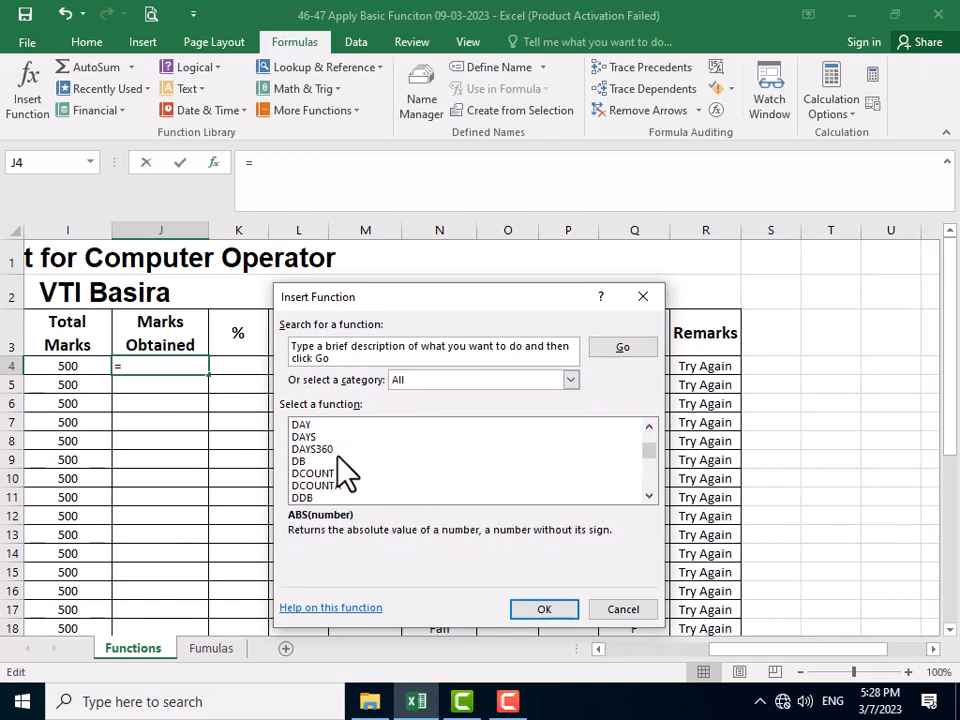
left_click(421, 380)
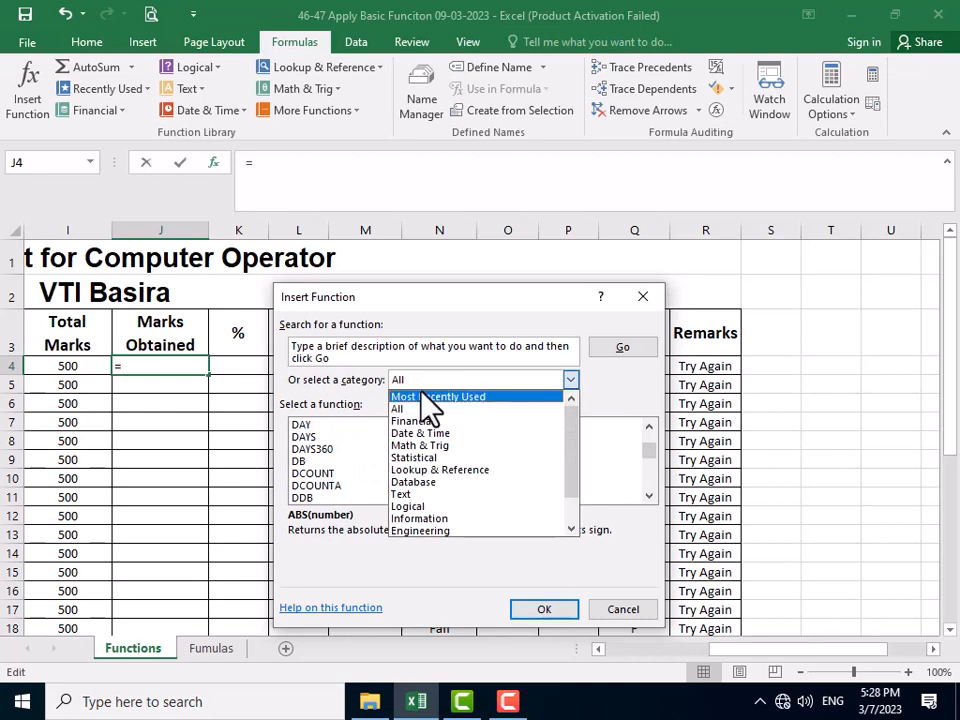
left_click(421, 394)
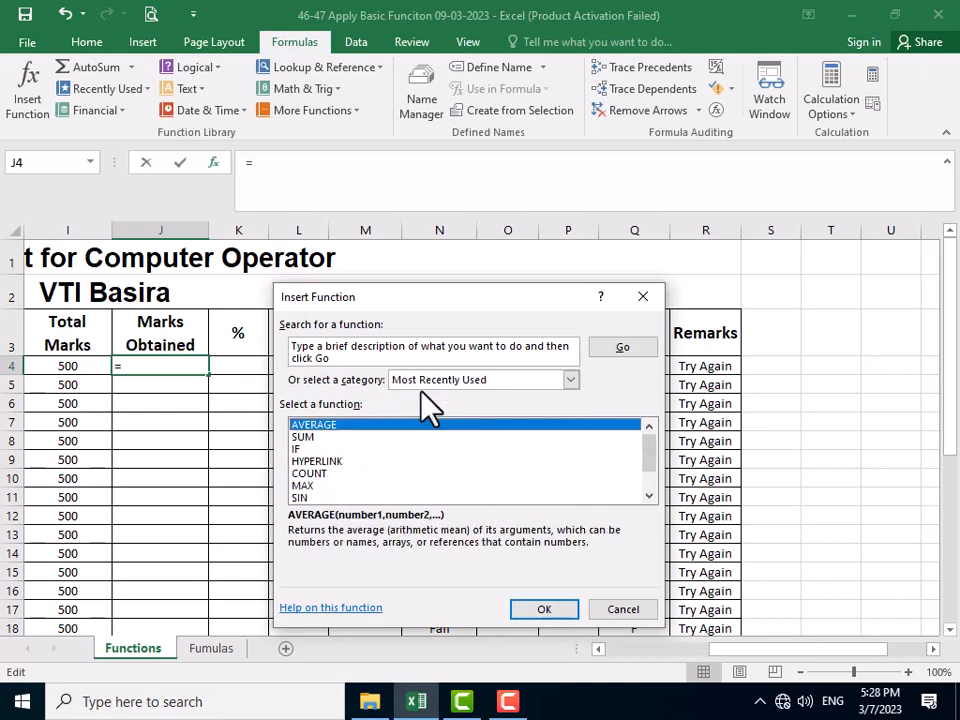
Insert a SUM function in J4 that adds the subject marks in the range D4:H4
left_click(308, 438)
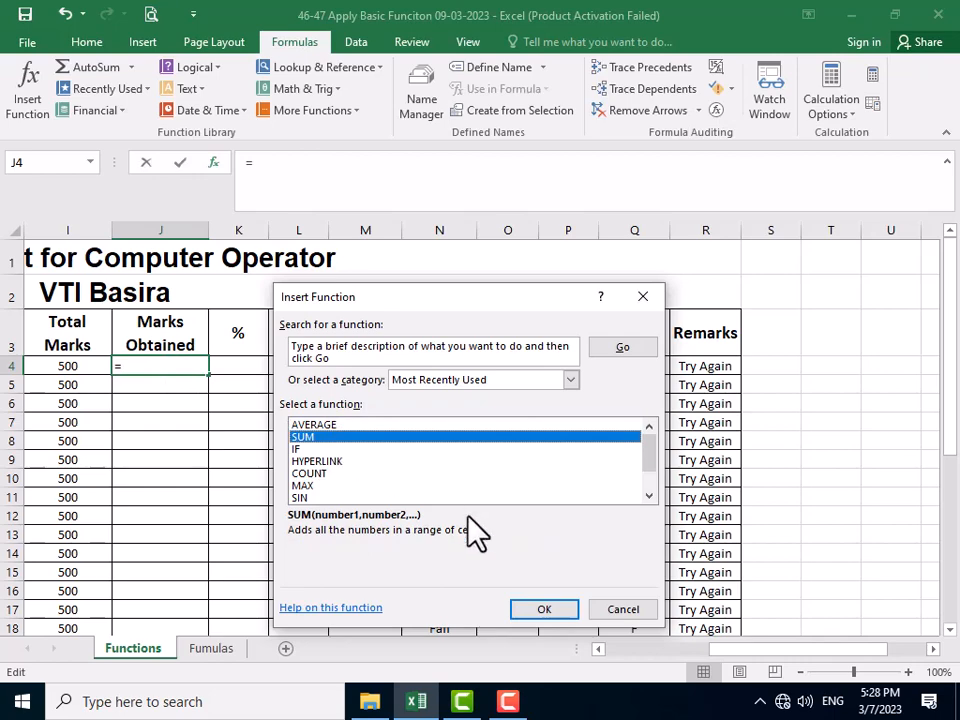
left_click(545, 609)
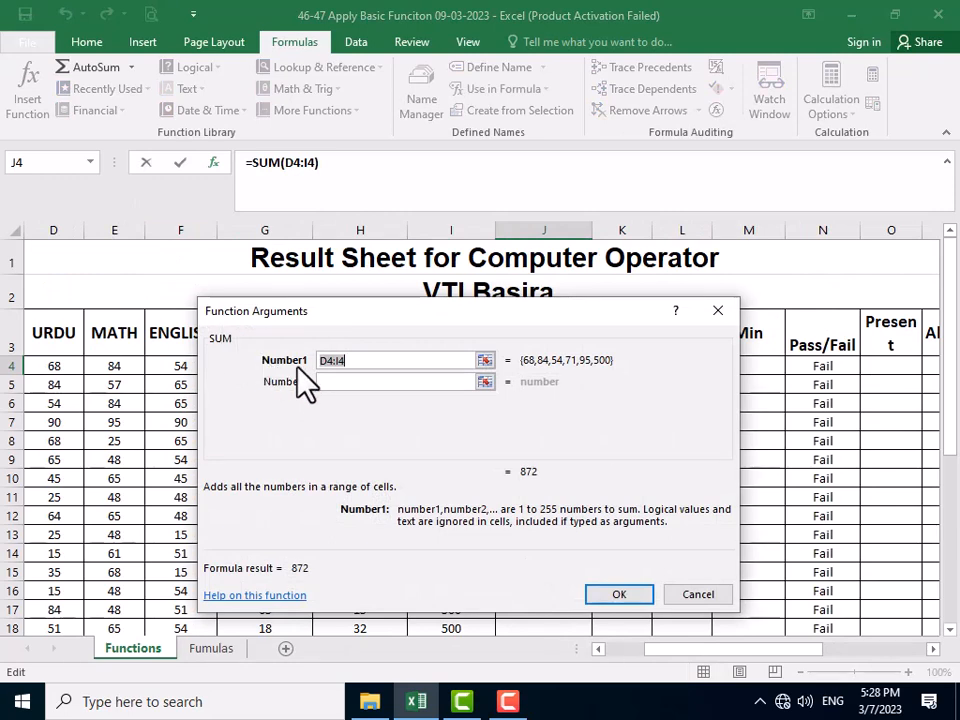
left_click(456, 360)
left_click(484, 361)
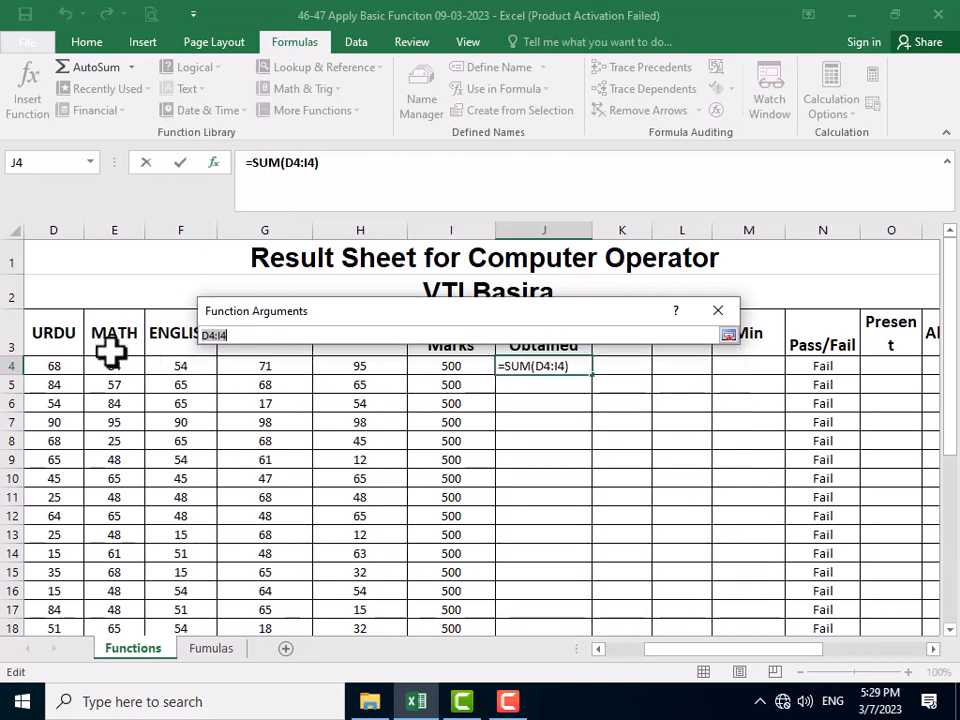
left_click(594, 649)
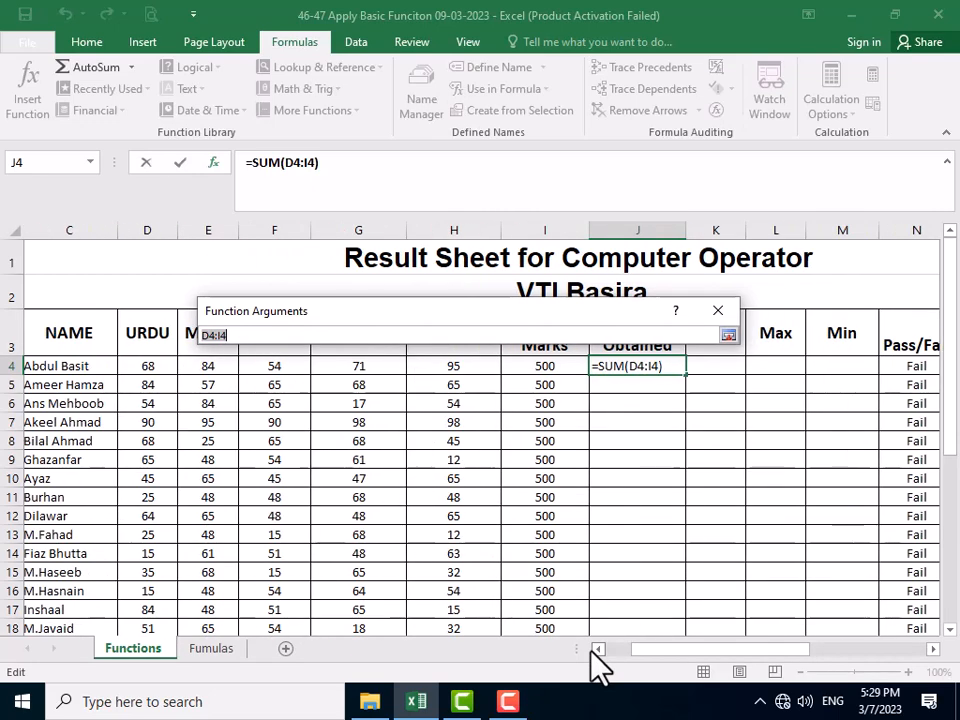
left_click(594, 649)
left_click_drag(194, 366, 536, 372)
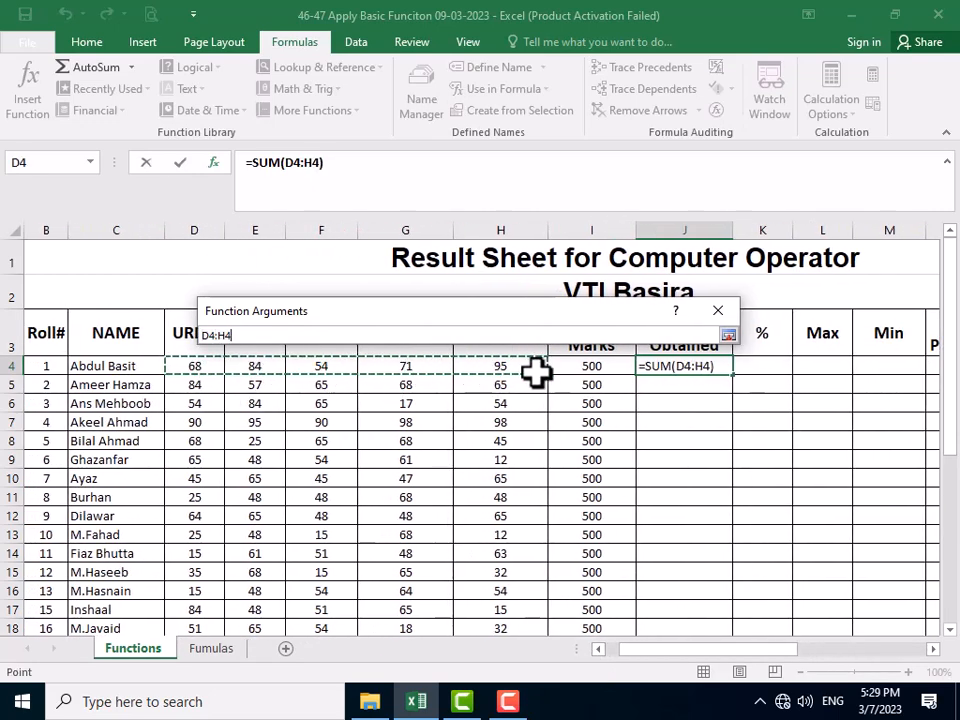
left_click(728, 336)
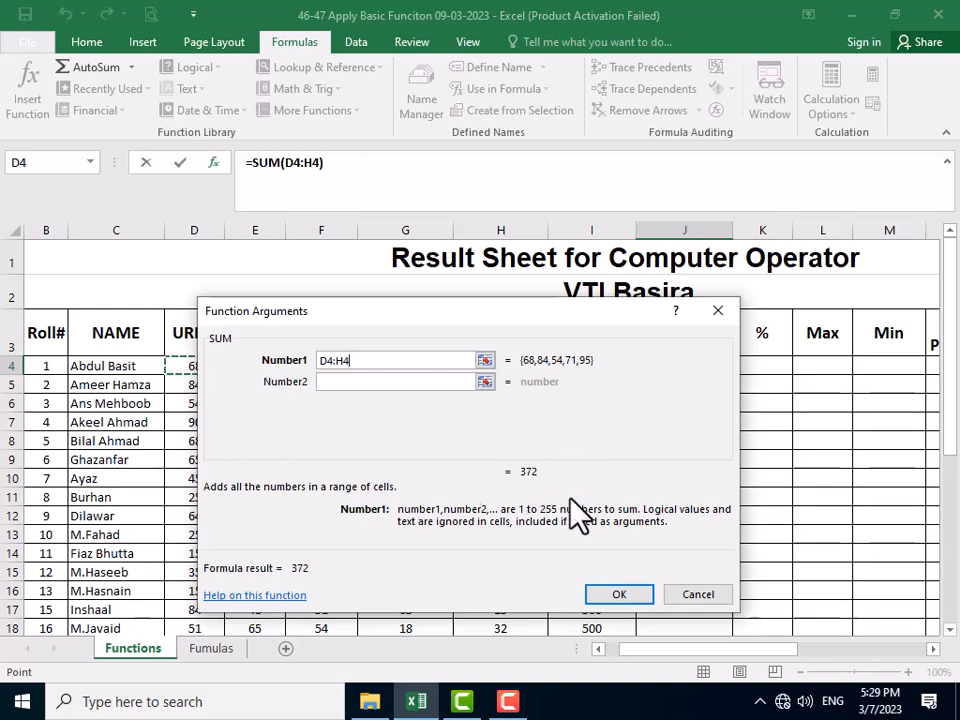
left_click(620, 597)
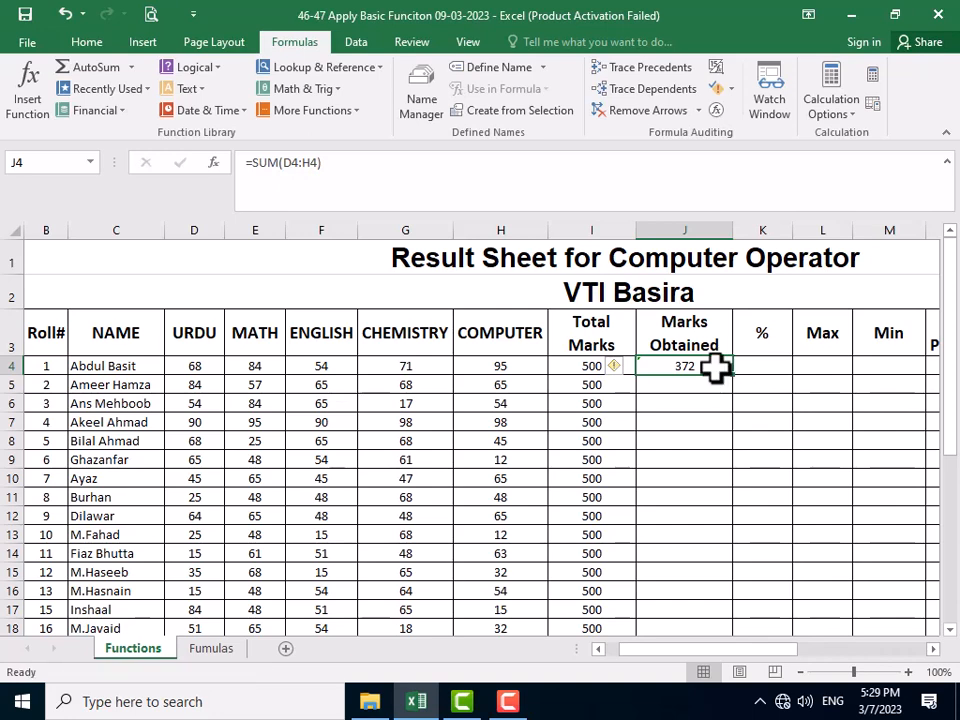
Copy the J4 sum formula down the Marks Obtained column into cells J5 through J35
key("ctrl+c")
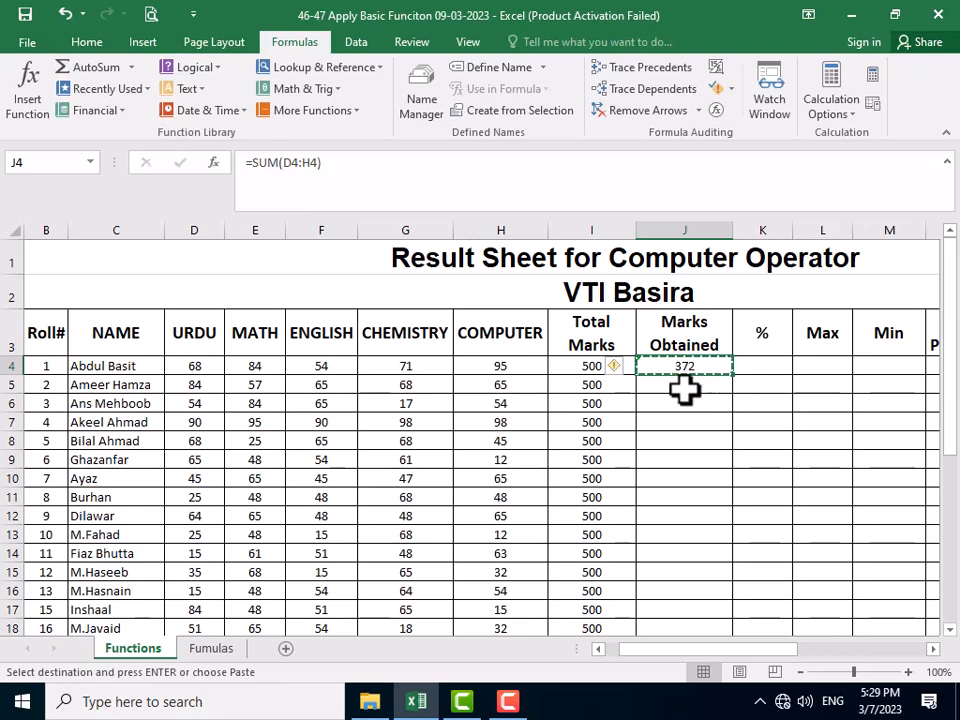
left_click_drag(685, 385, 669, 598)
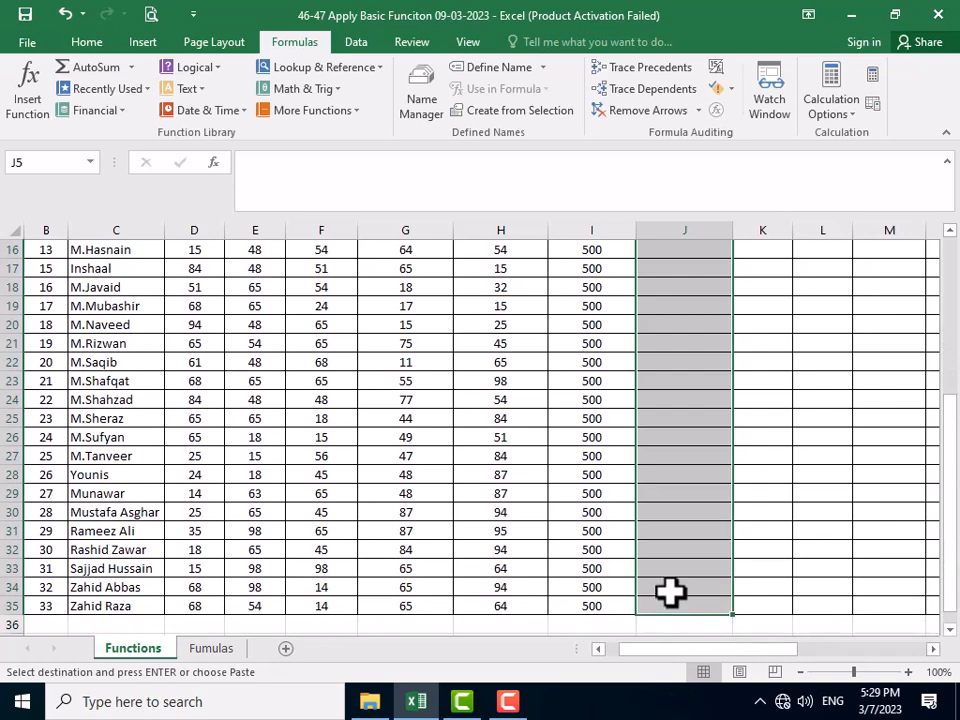
key("ctrl+v")
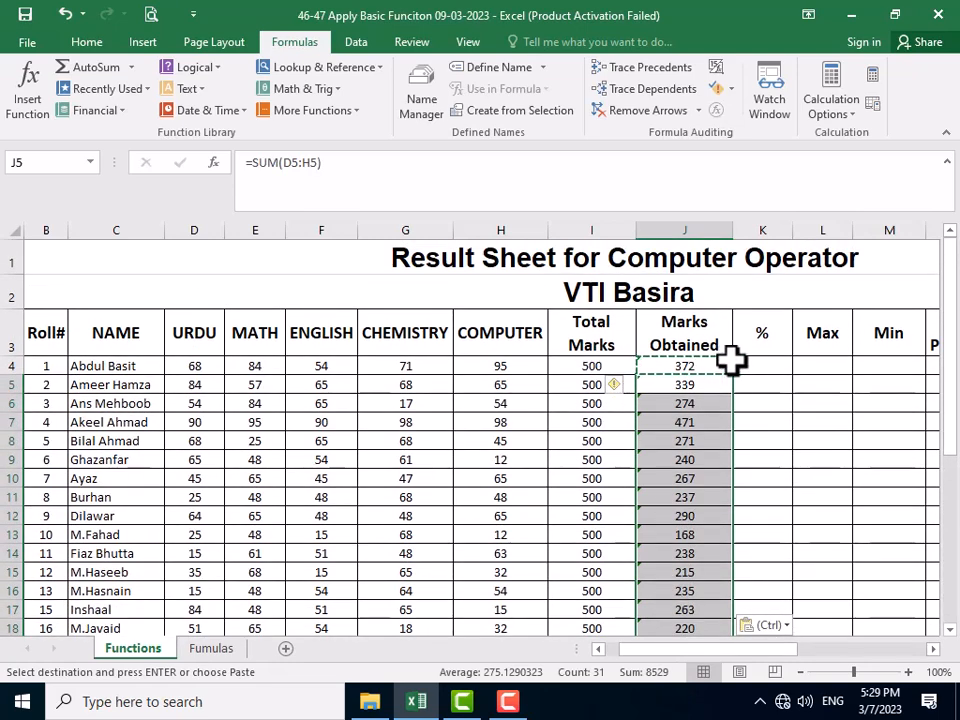
key("Escape")
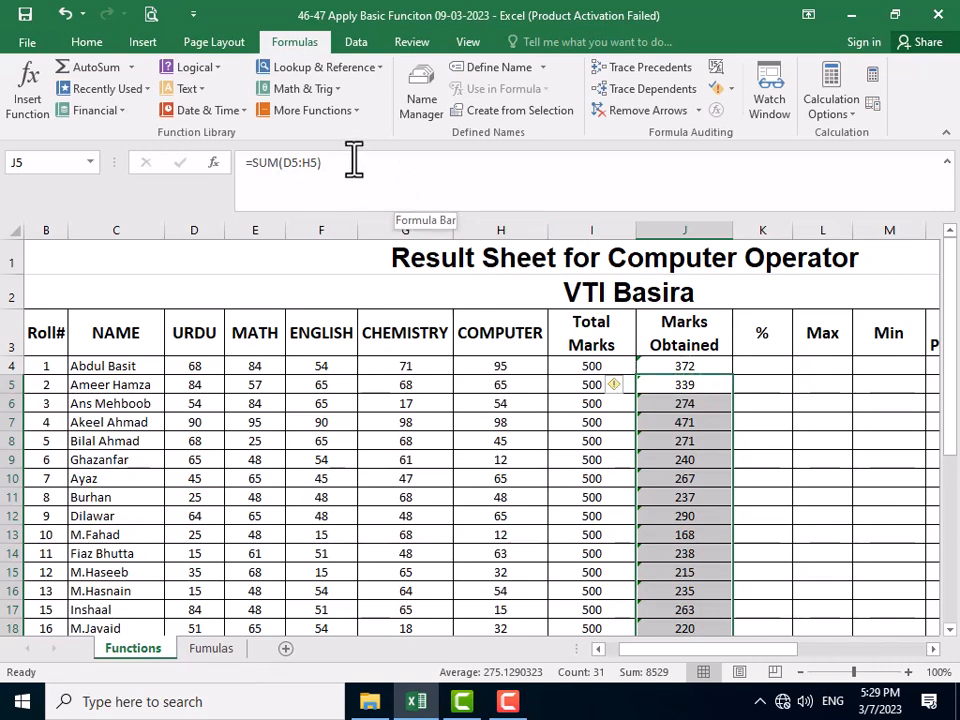
Start a SUM function in cell K4 of the % column, chosen from the Most Recently Used functions
left_click(752, 368)
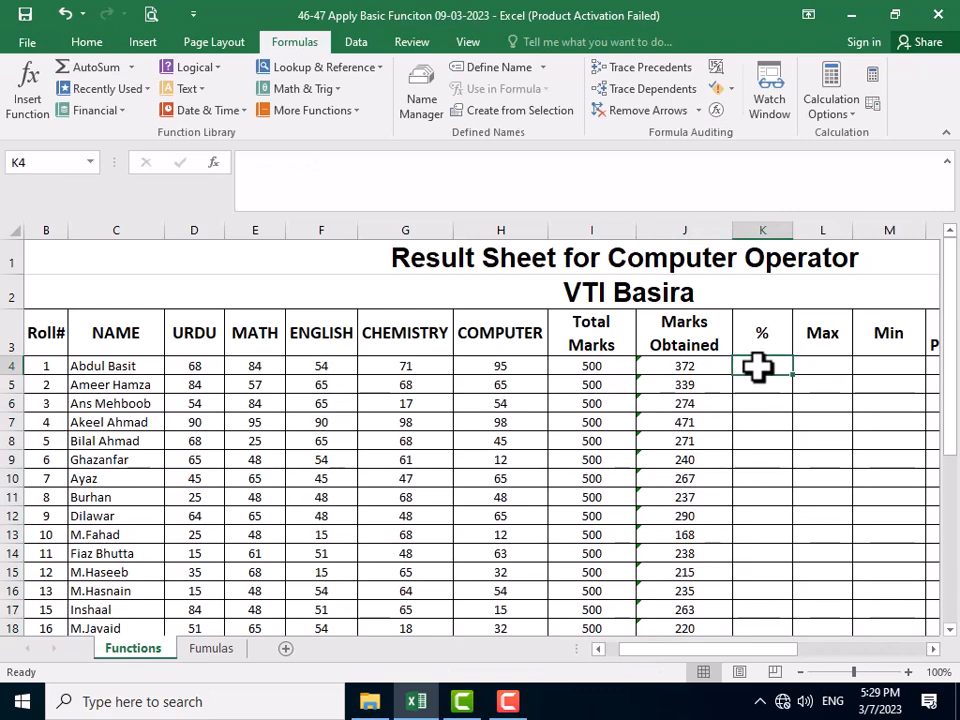
left_click(28, 100)
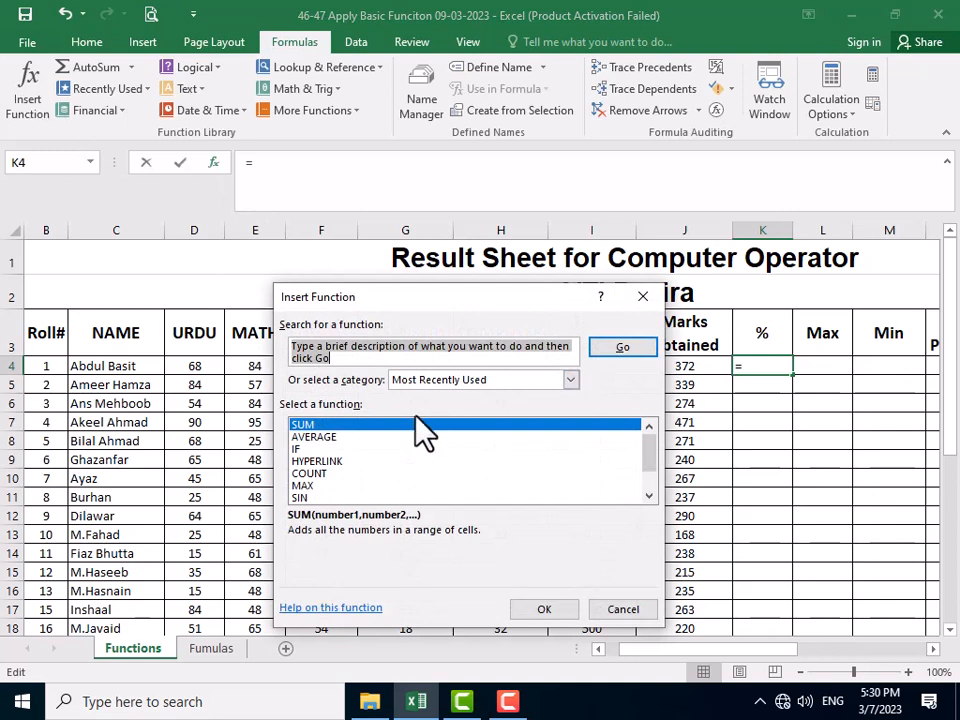
left_click(348, 424)
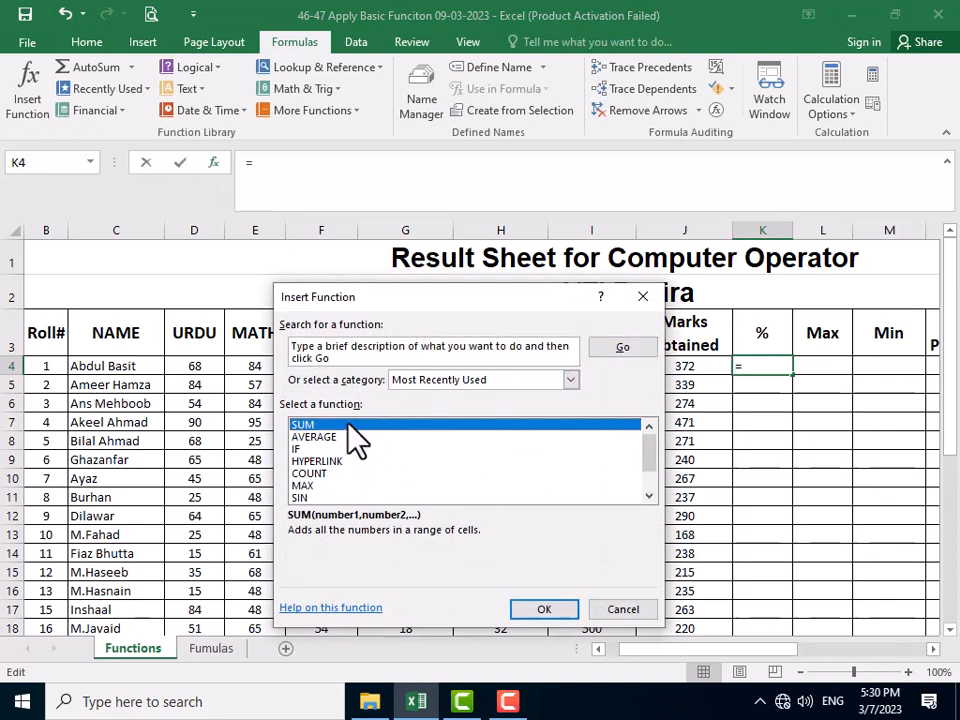
left_click(620, 349)
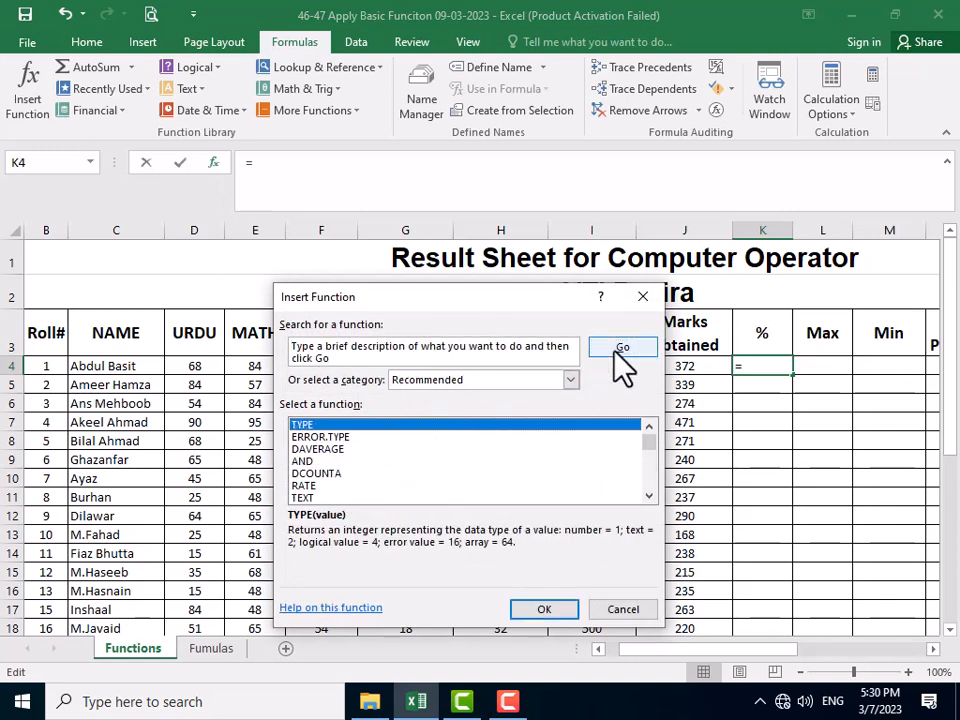
left_click(485, 380)
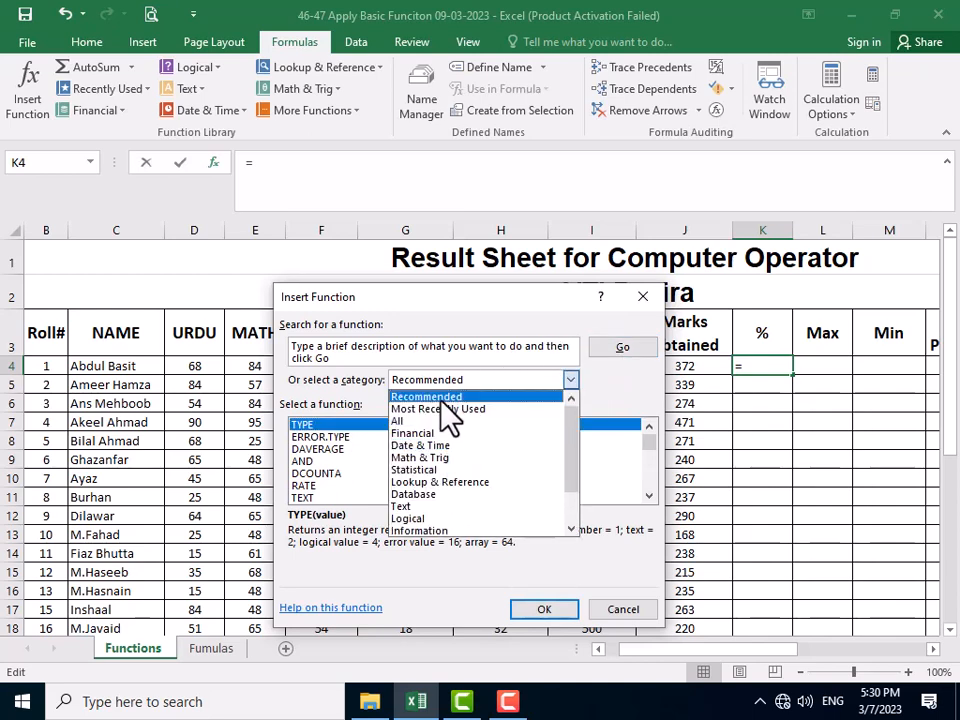
left_click(445, 397)
left_click(455, 383)
left_click(442, 412)
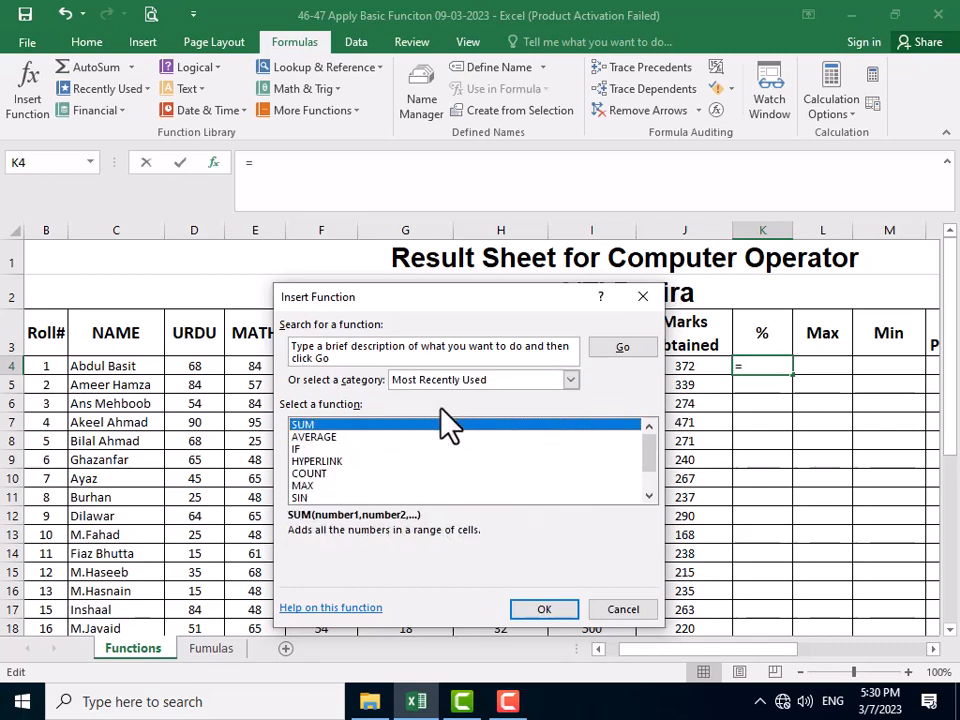
double_click(302, 425)
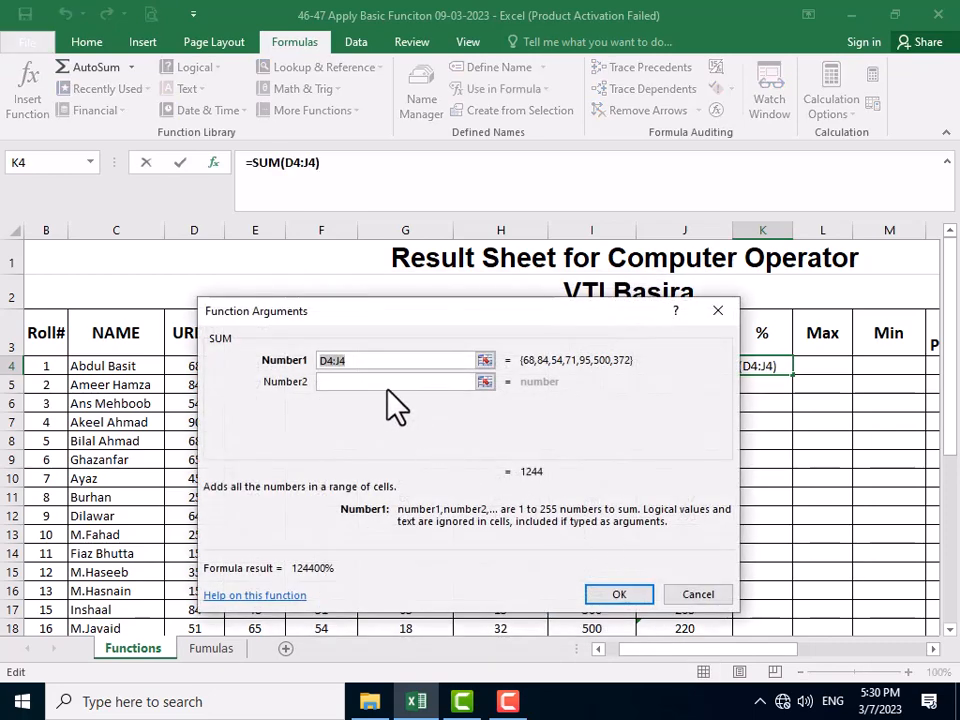
Replace the suggested range in SUM's Number1 argument with =J4/500*100 and submit the function
left_click(376, 360)
left_click_drag(407, 318, 428, 423)
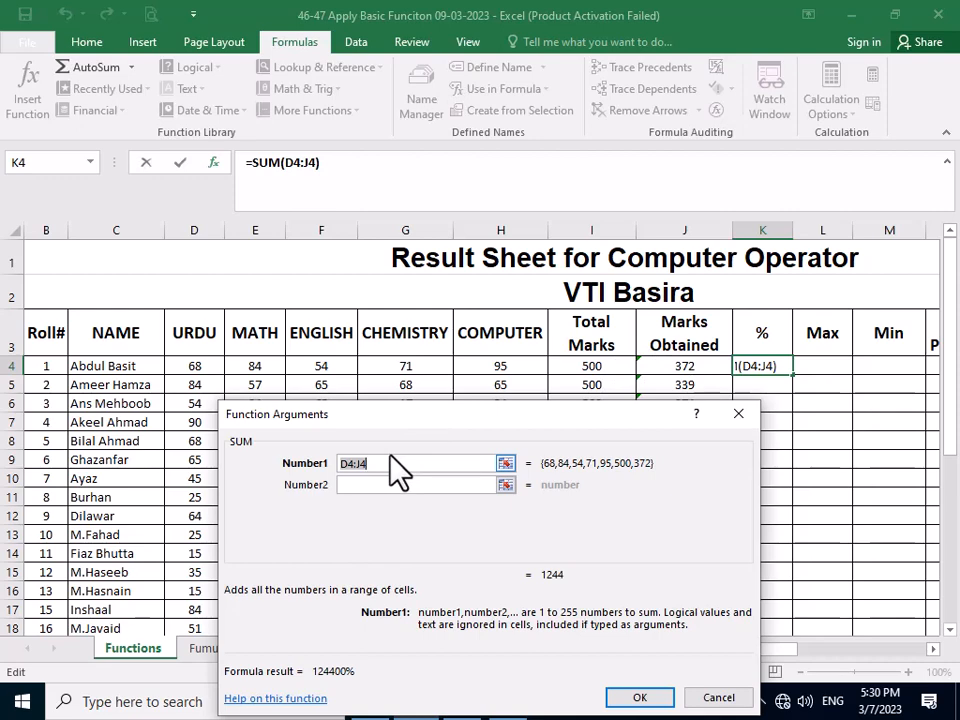
key("BackSpace")
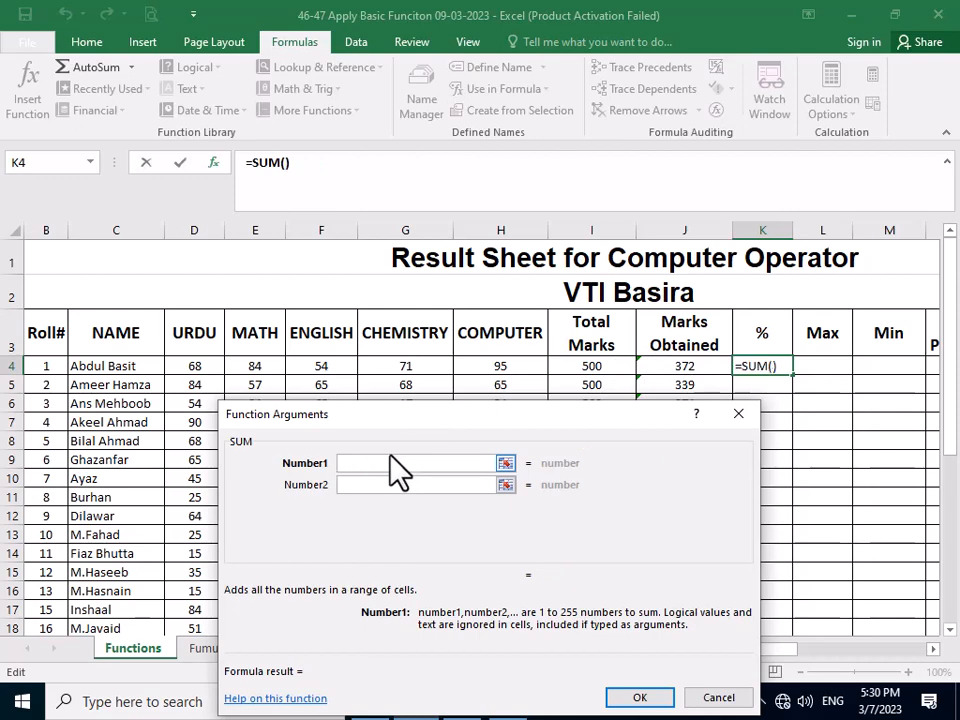
type("=")
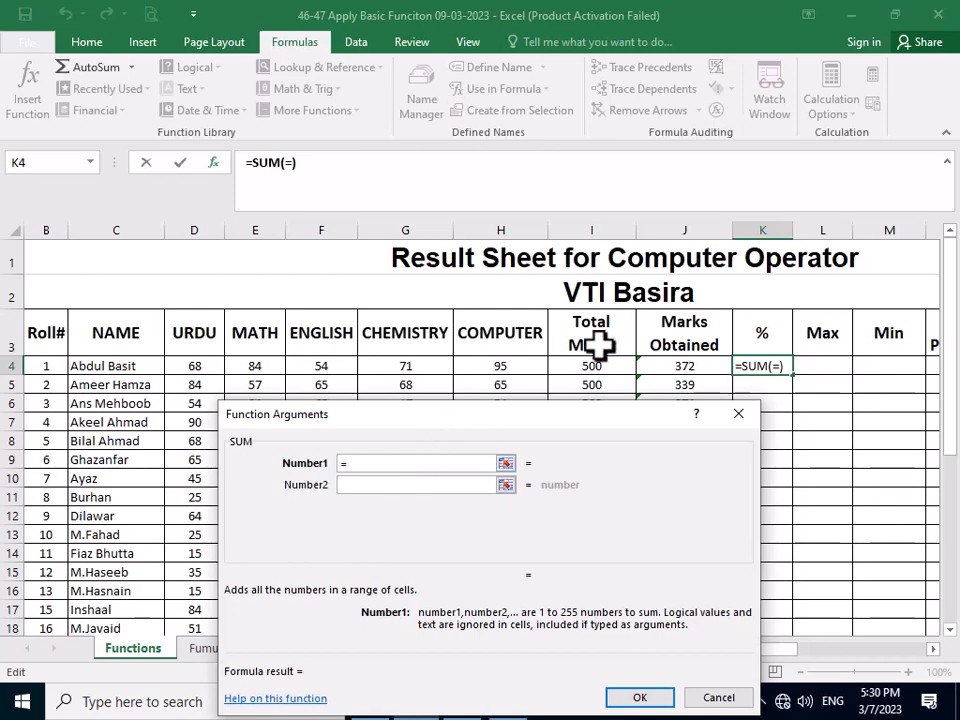
left_click(692, 365)
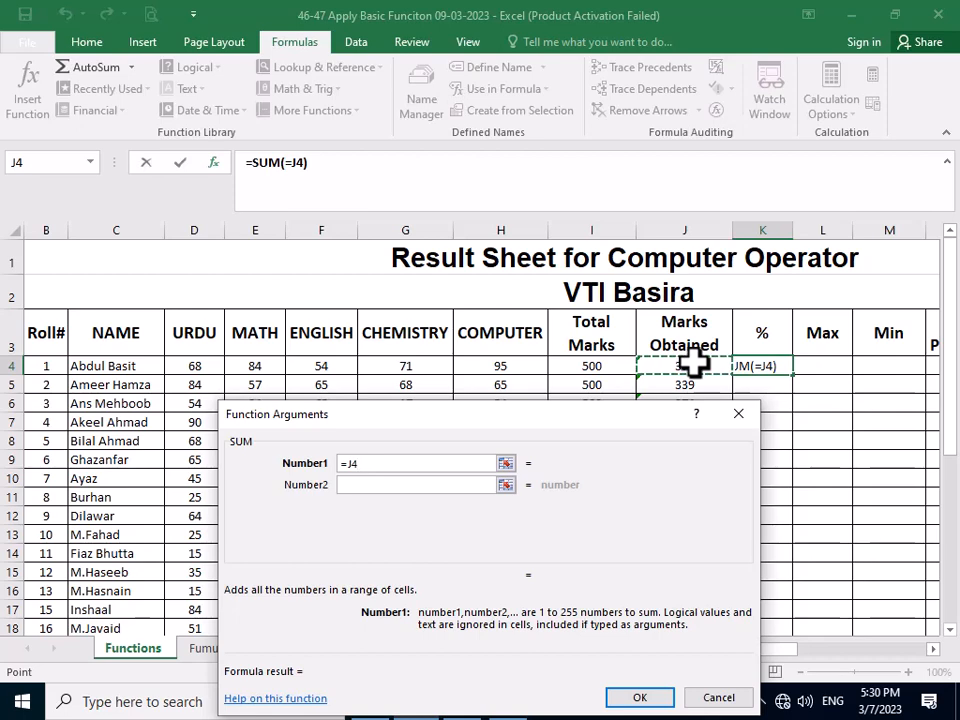
type("/")
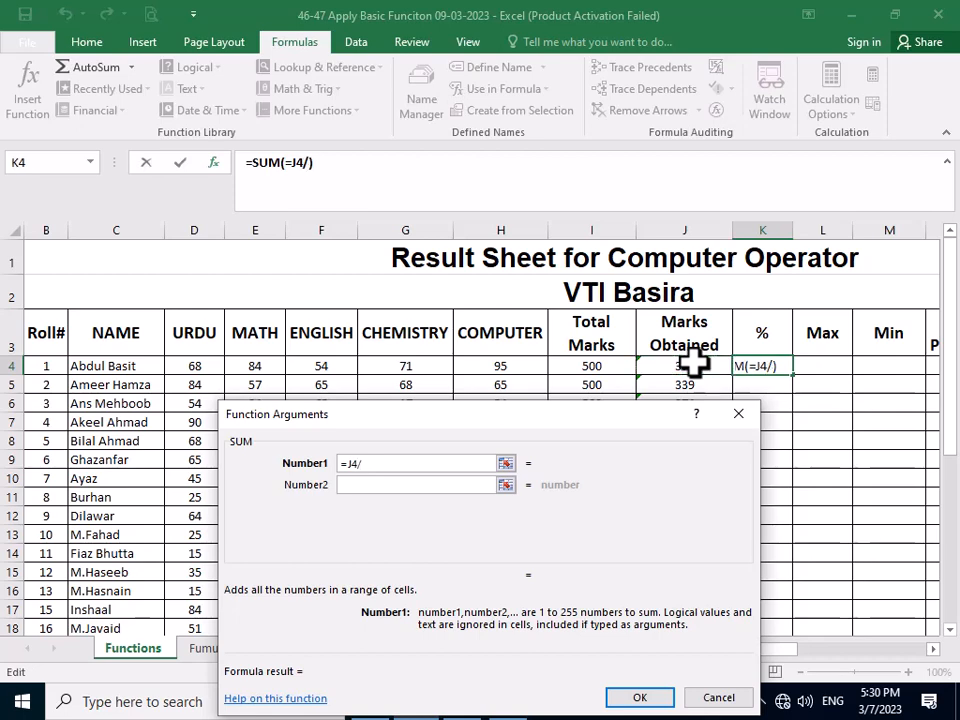
type("500")
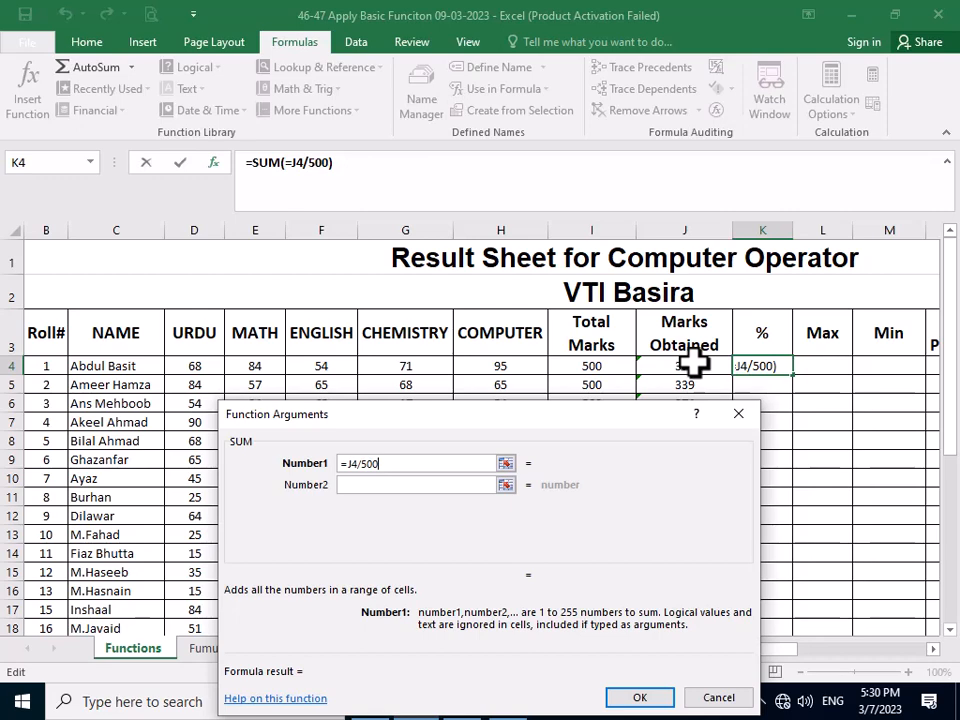
type("8")
key("BackSpace")
type("*100")
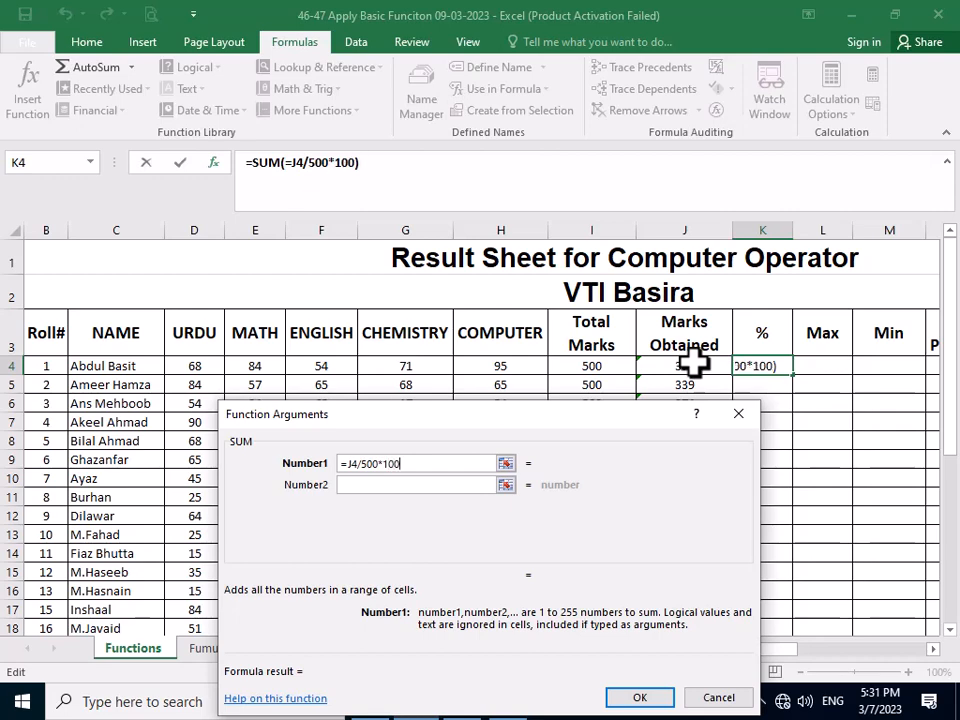
left_click(630, 697)
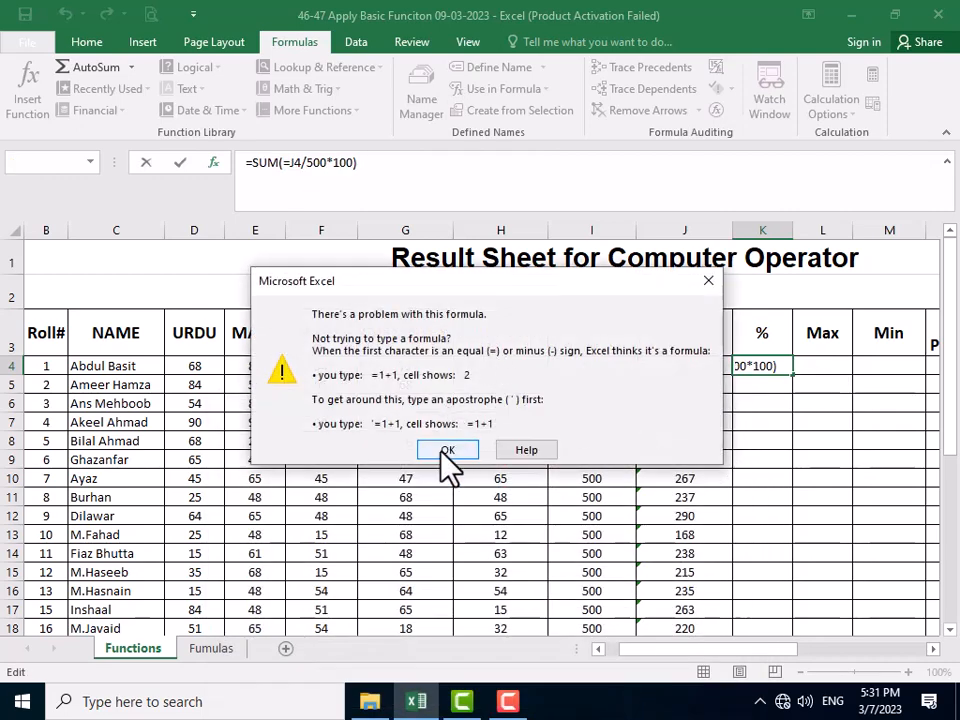
Dismiss the formula error and strip the SUM wrapper from K4 so it holds =J4/500*100
left_click(447, 451)
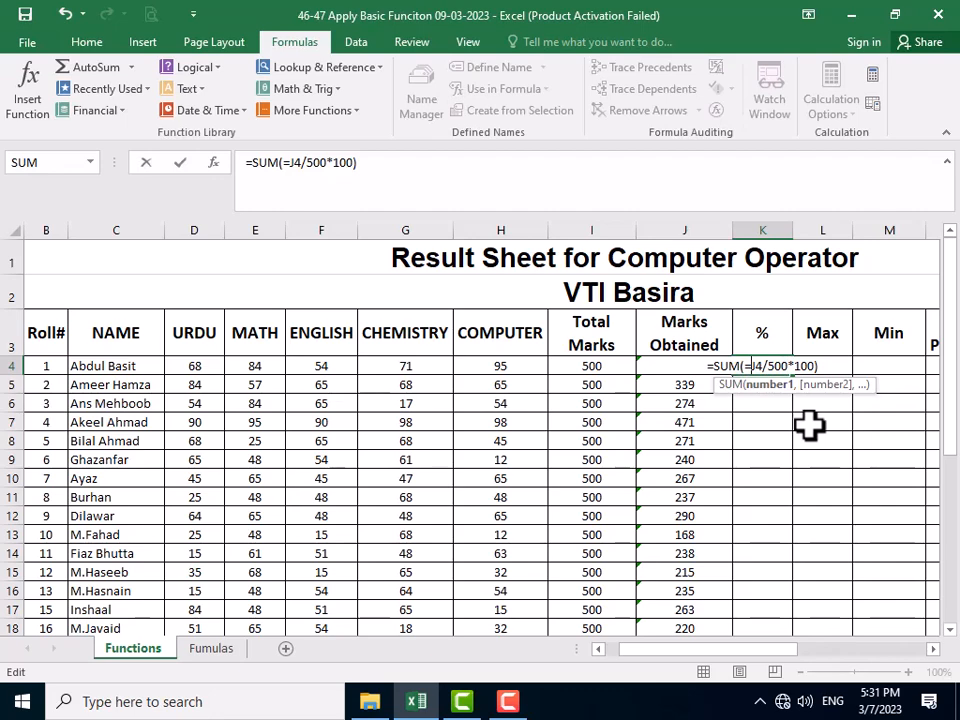
key("BackSpace")
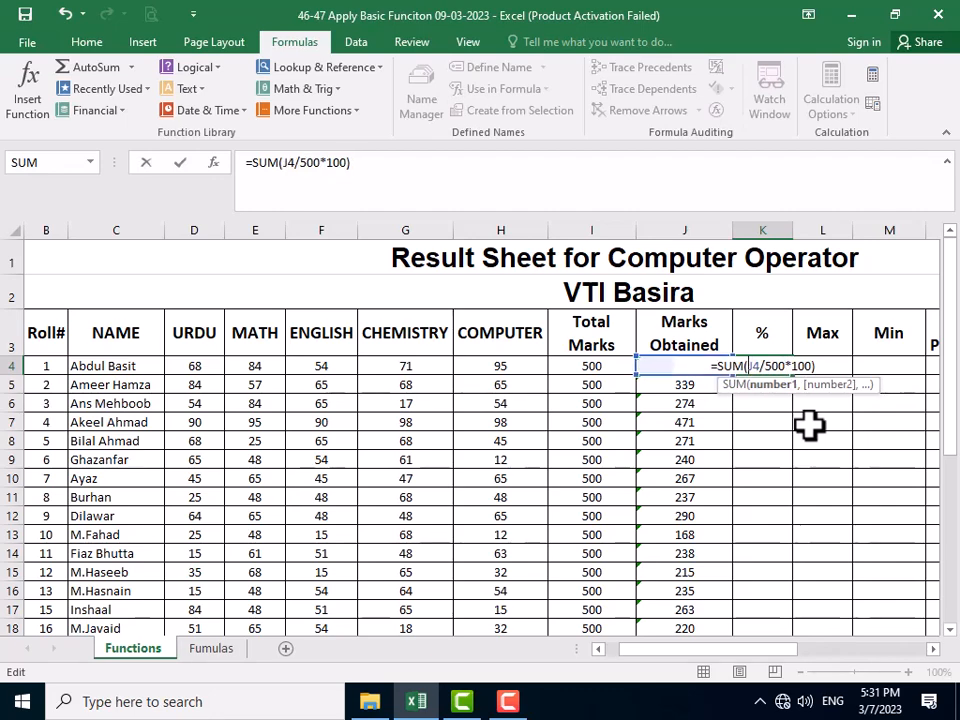
key("BackSpace")
key("BackSpace")
key("BackSpace")
key("BackSpace")
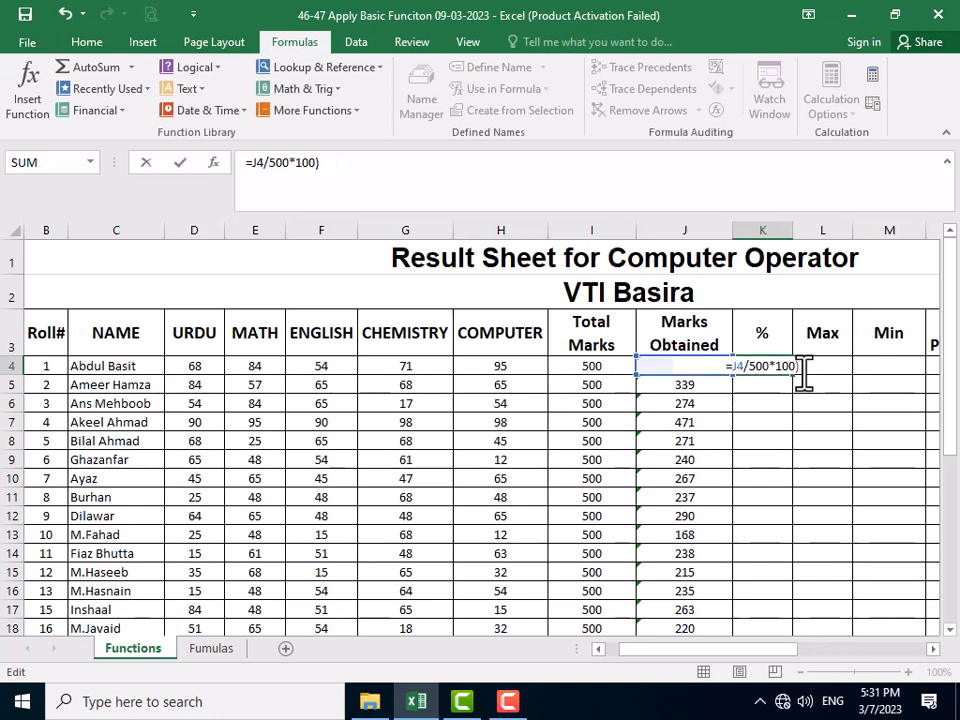
key("BackSpace")
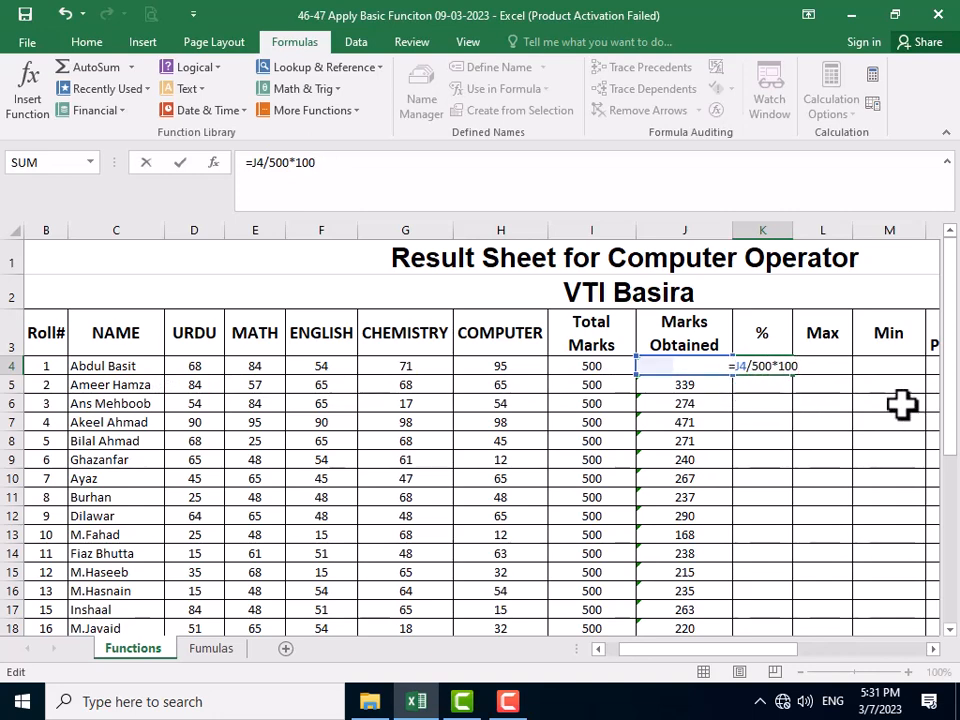
key("Return")
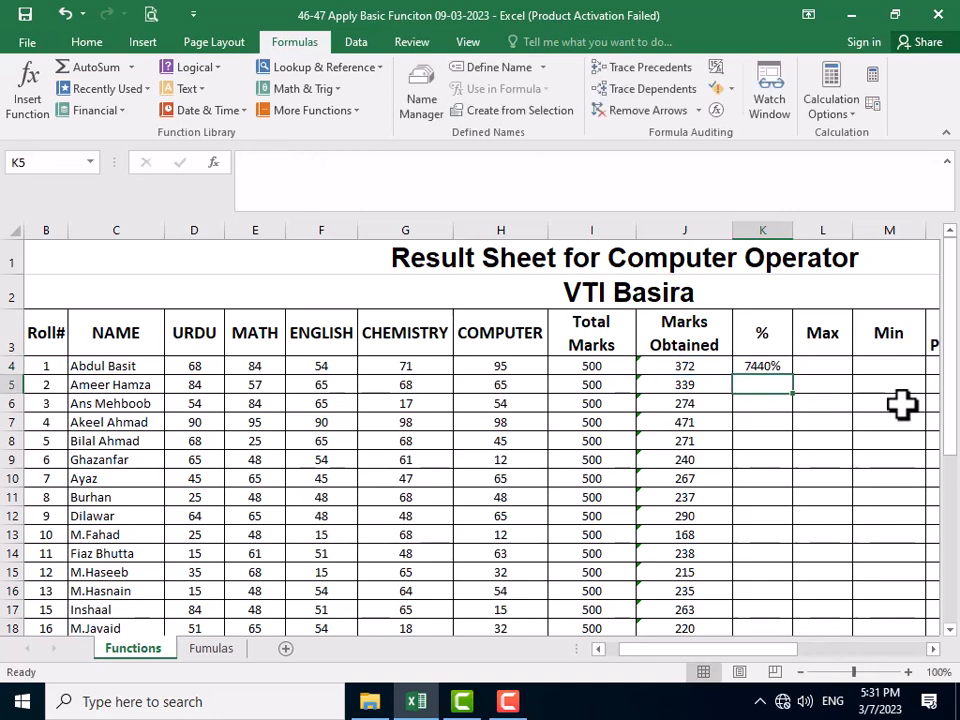
Remove *100 from the percentage formula in K4, making it =J4/500
left_click(770, 362)
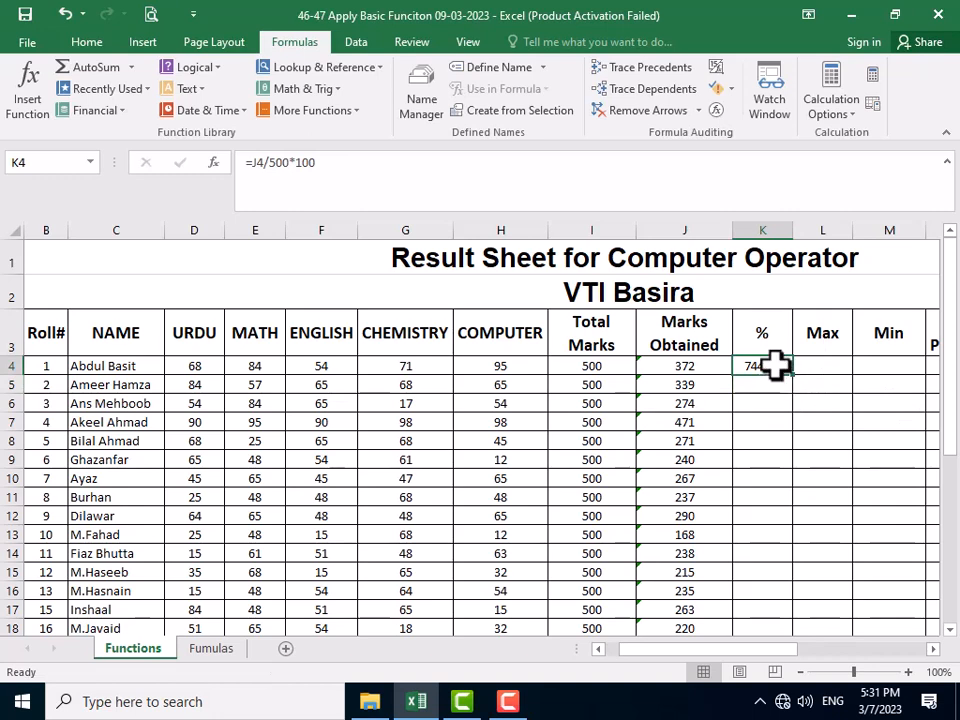
left_click(86, 42)
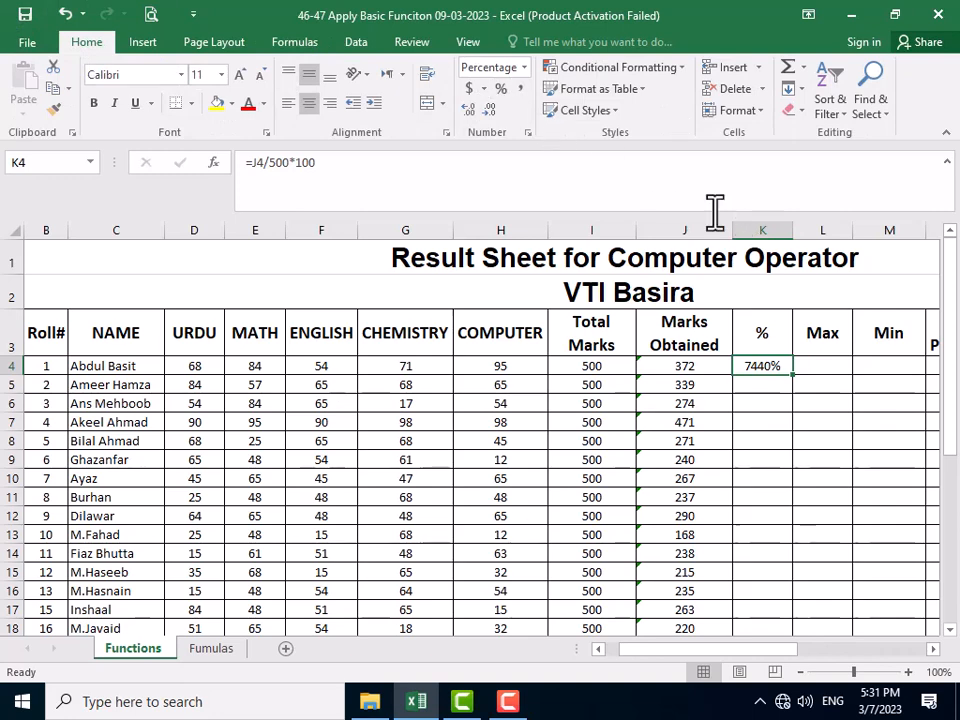
double_click(785, 365)
left_click_drag(785, 365, 810, 362)
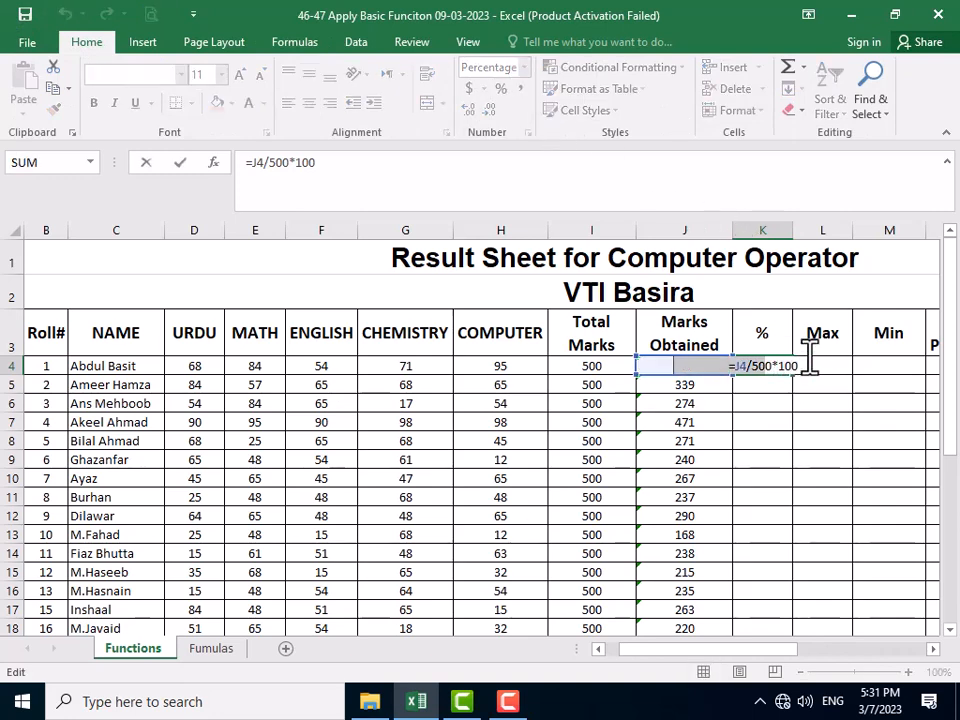
left_click(795, 361)
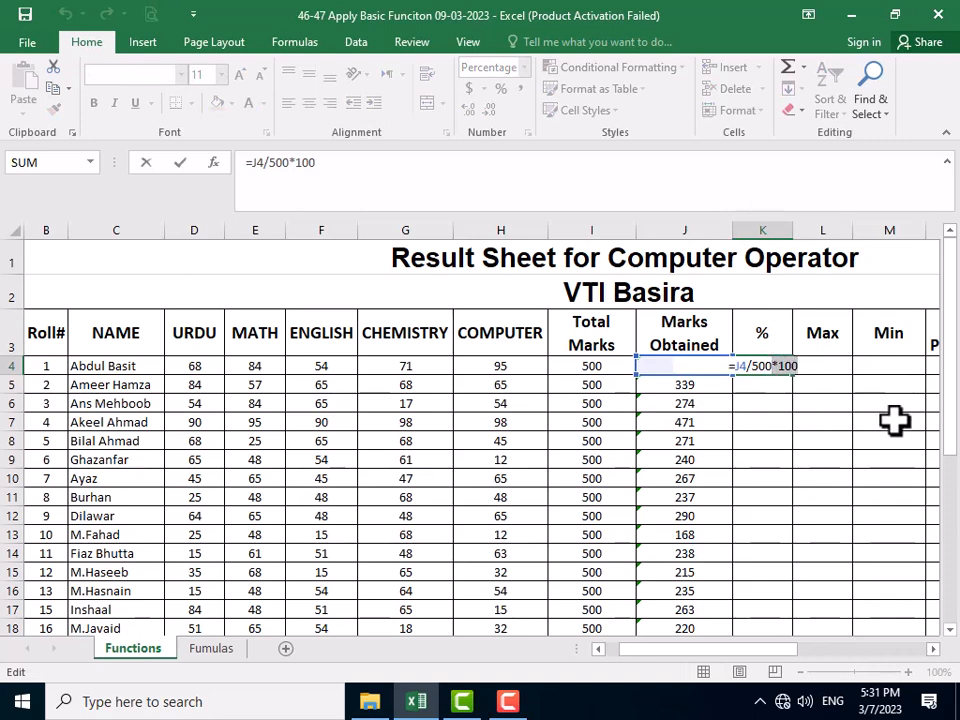
key("Return")
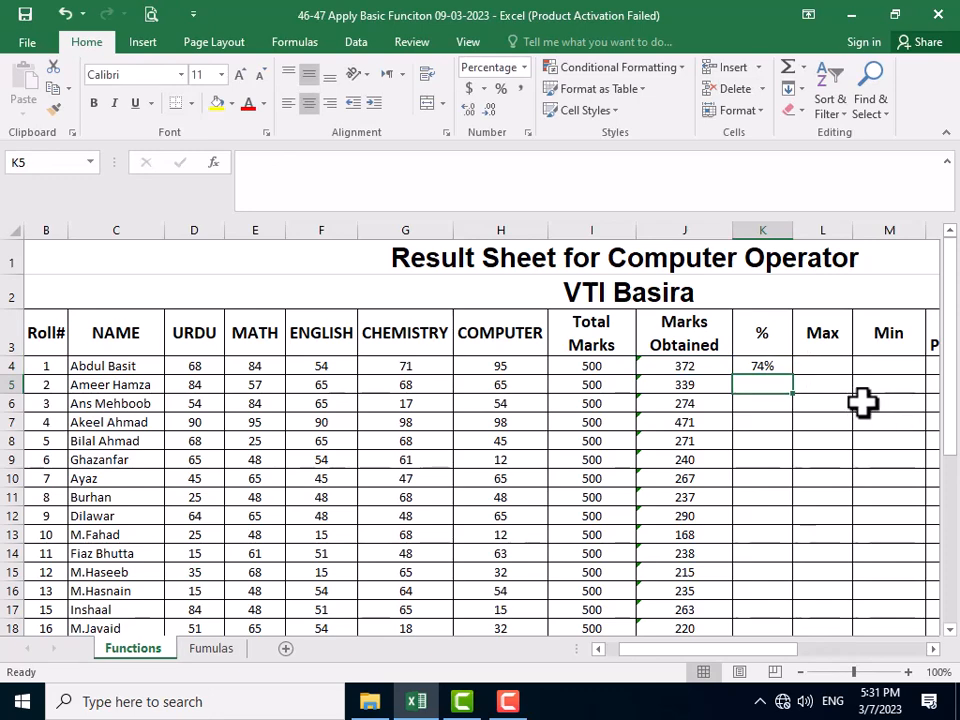
Copy the K4 percentage formula down the % column into cells K5 through K35
left_click(770, 365)
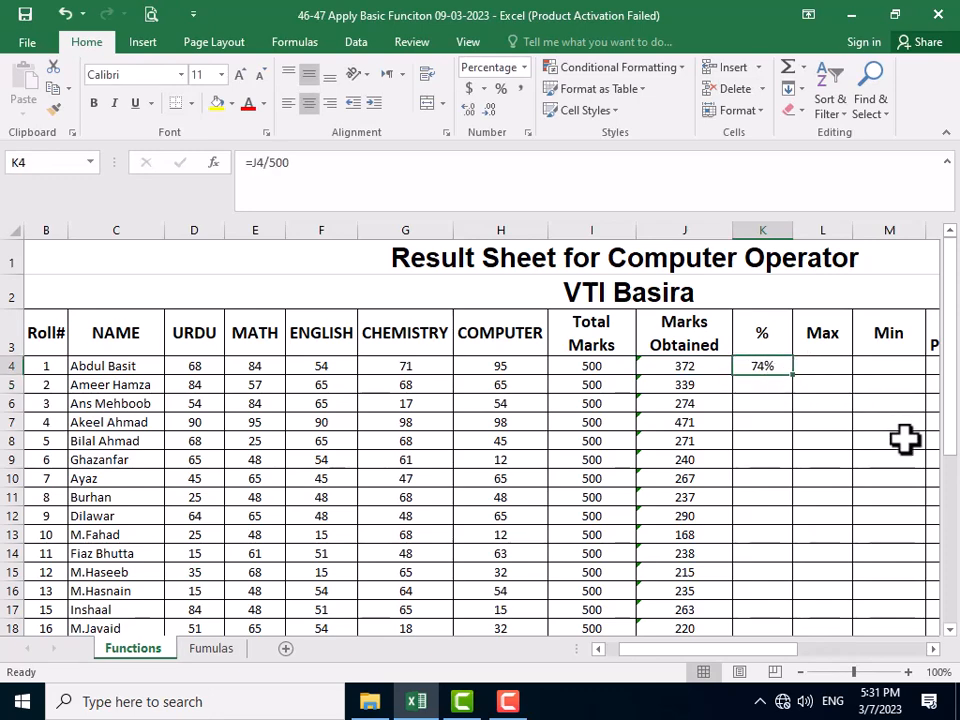
key("ctrl+c")
left_click_drag(767, 386, 747, 588)
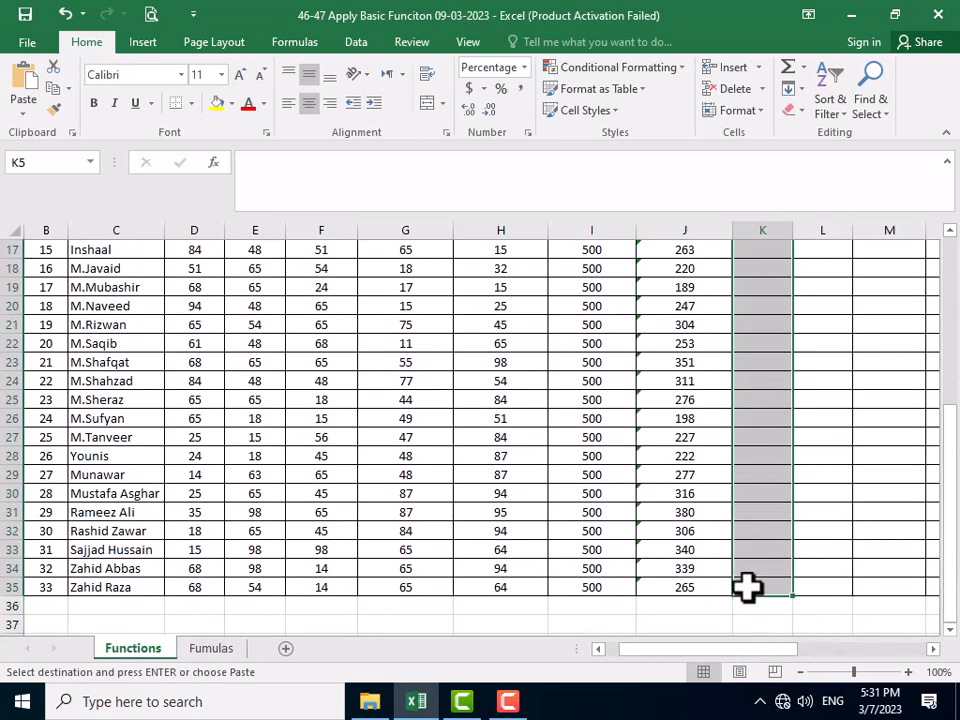
key("ctrl+v")
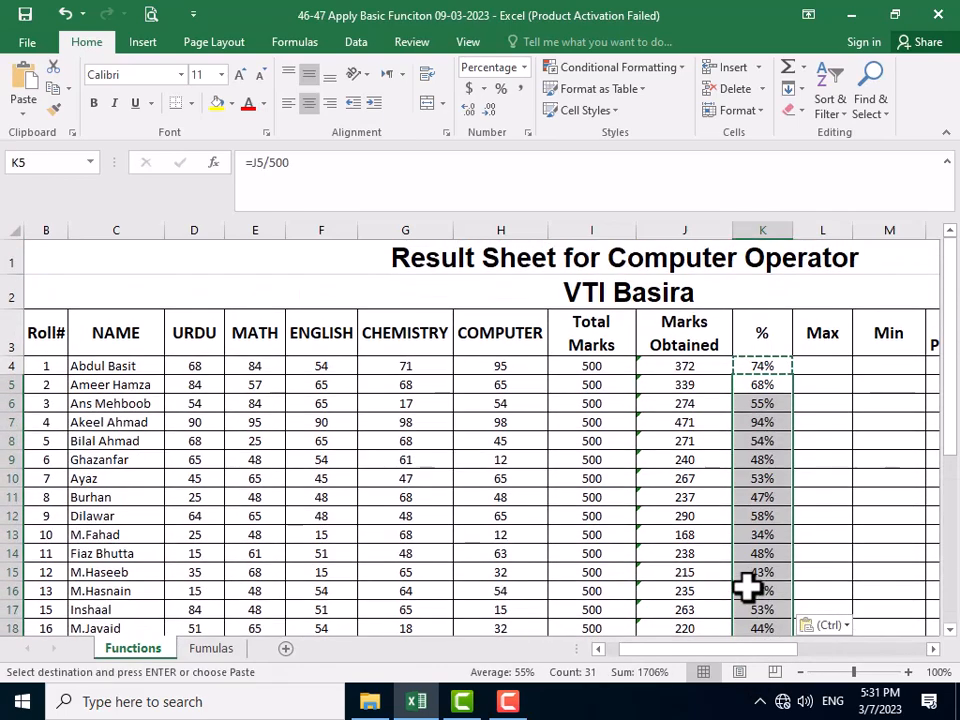
key("Escape")
Start a MAX function in cell L4 of the Max column, chosen from the Most Recently Used functions
left_click(822, 366)
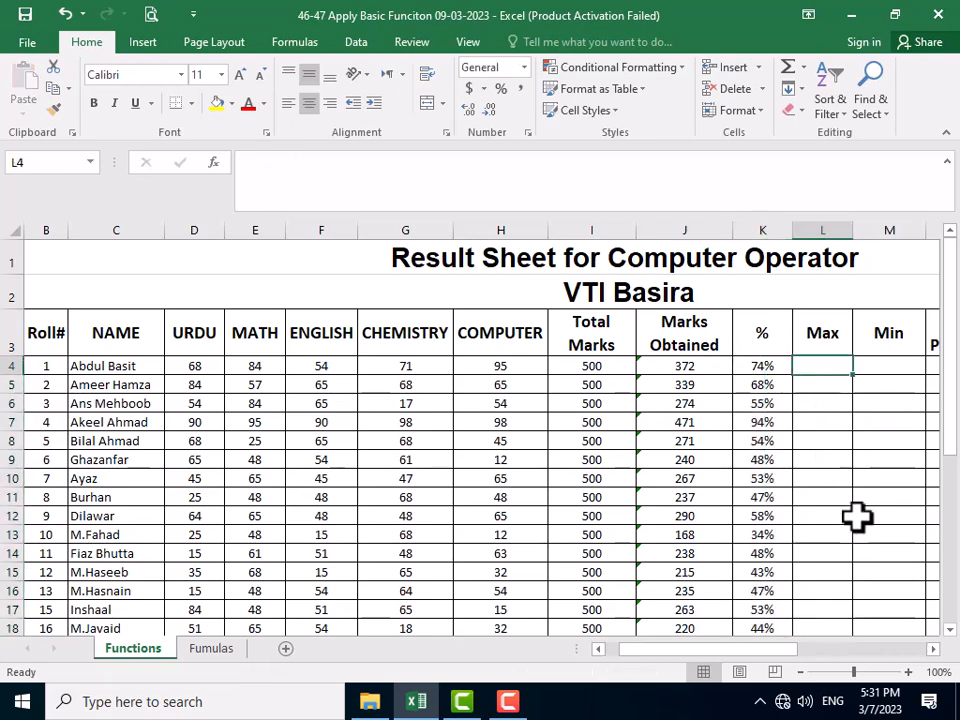
left_click(932, 649)
left_click(932, 649)
left_click(932, 649)
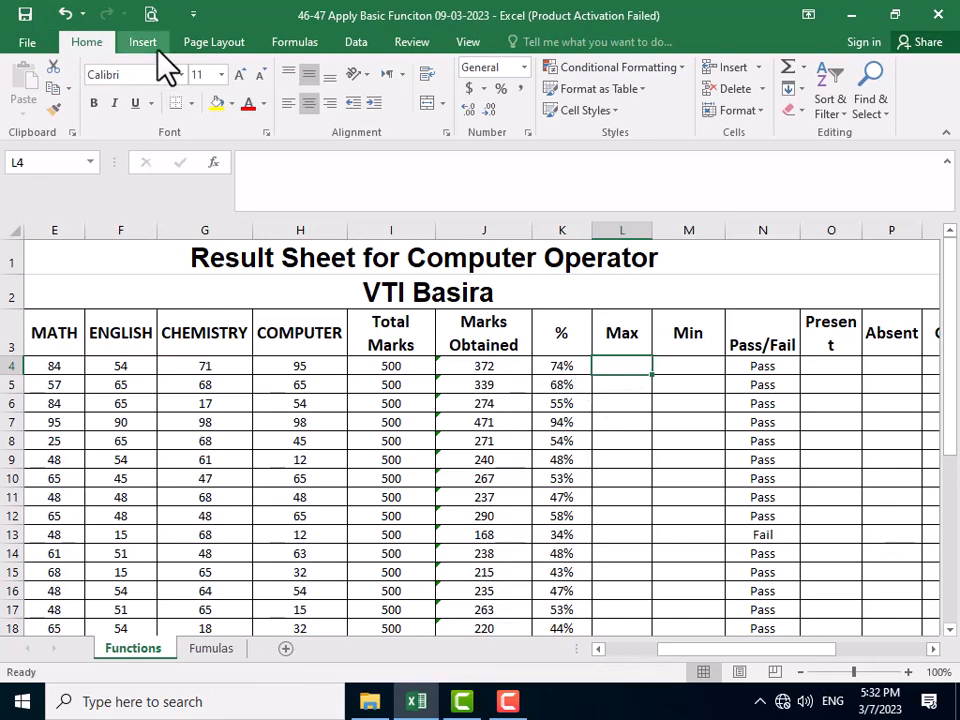
left_click(283, 44)
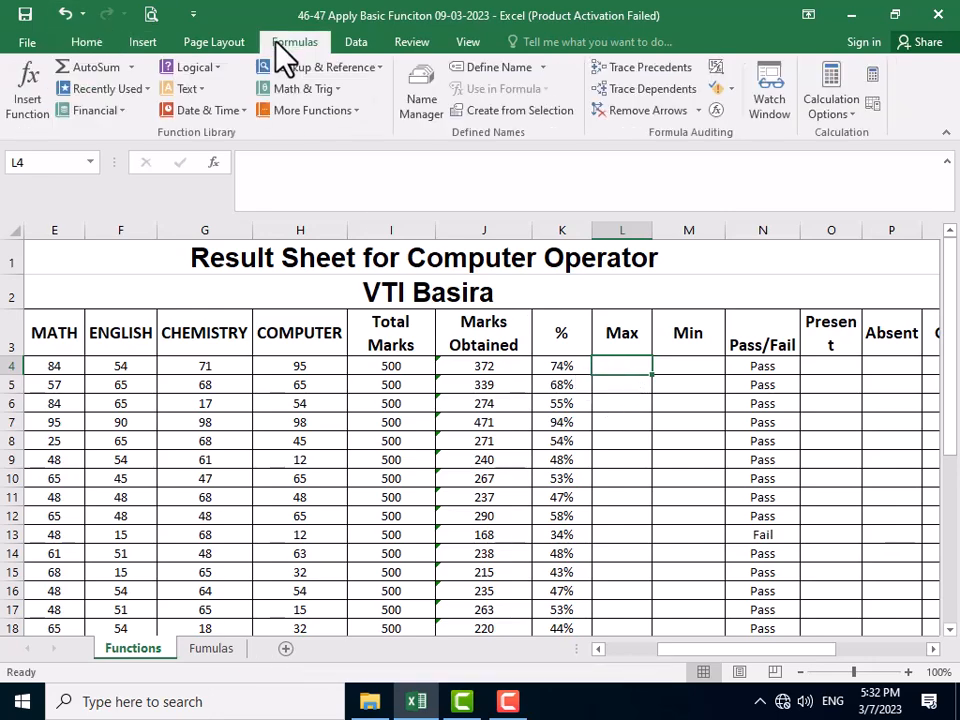
left_click(29, 92)
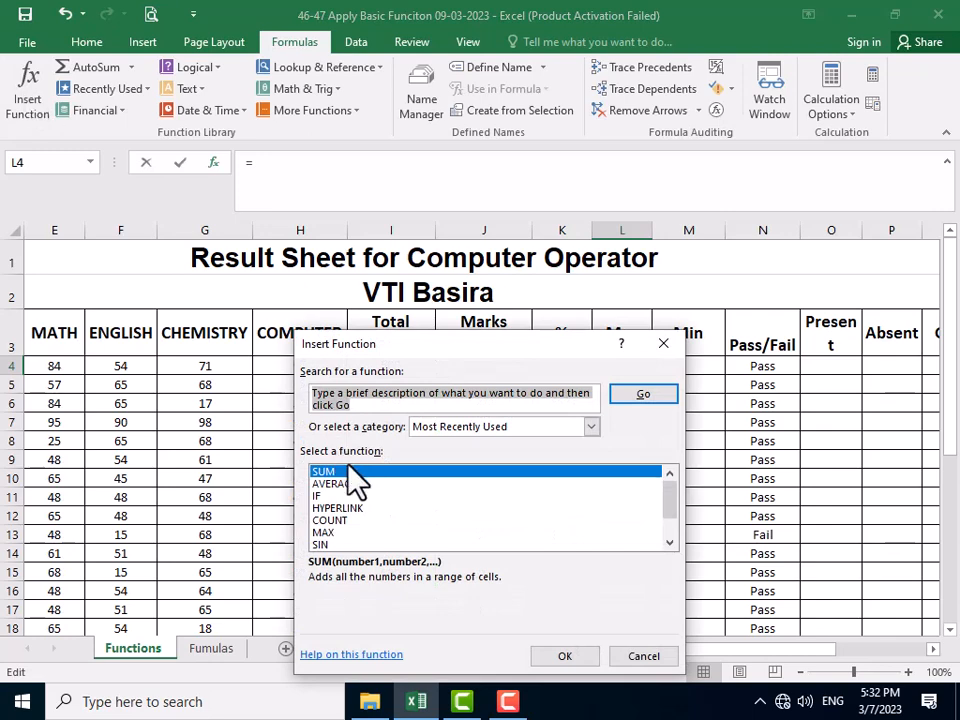
left_click(323, 533)
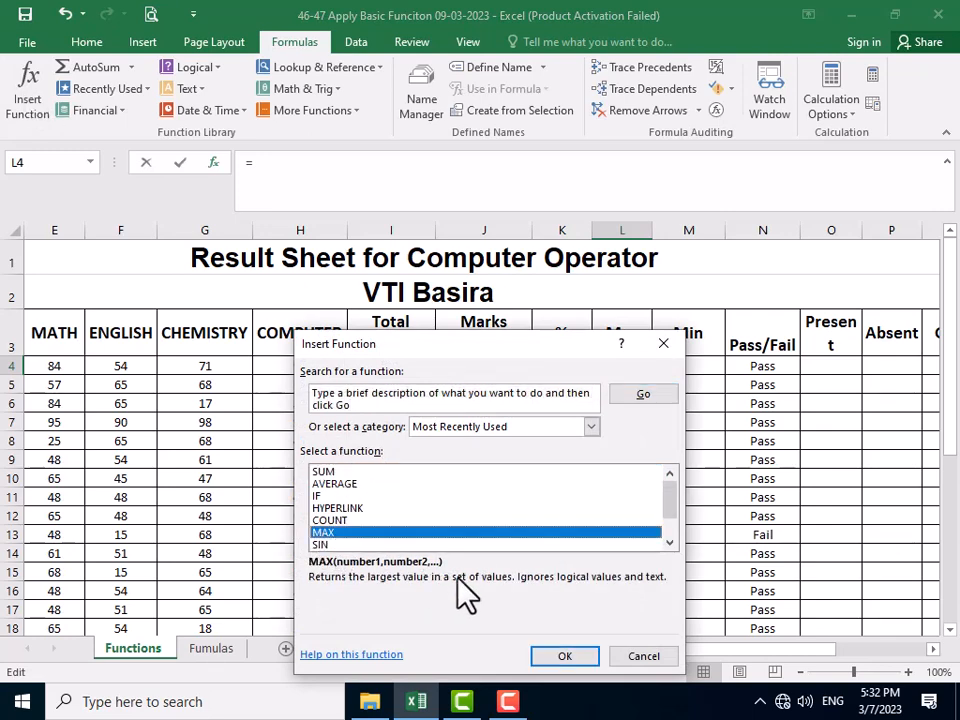
left_click(565, 656)
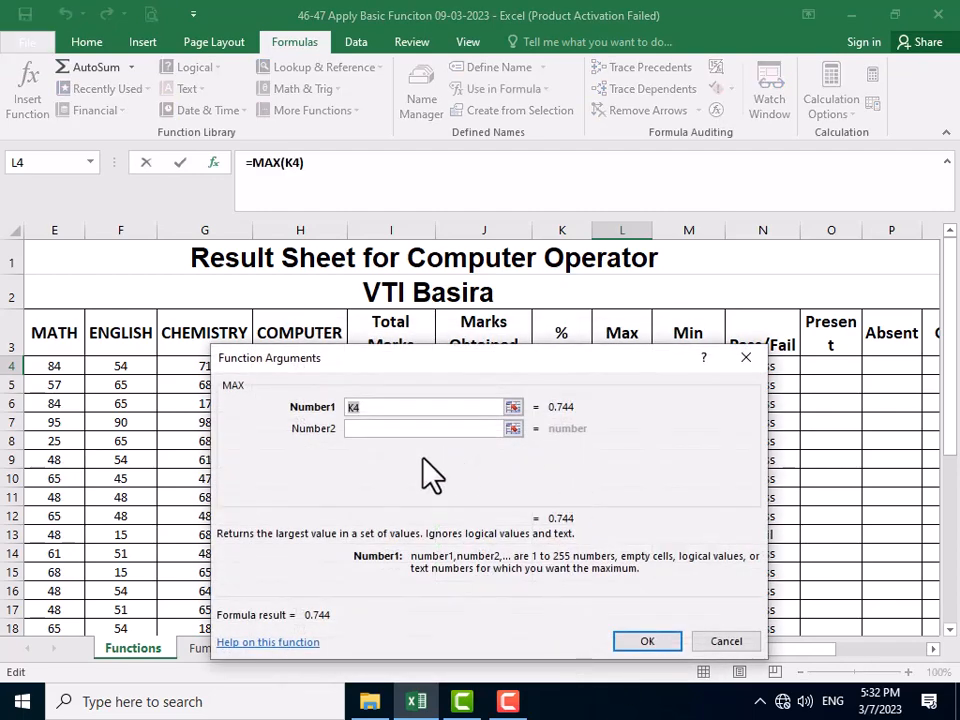
Set MAX's Number1 argument to the subject marks in D4:H4 and insert the function
left_click(513, 407)
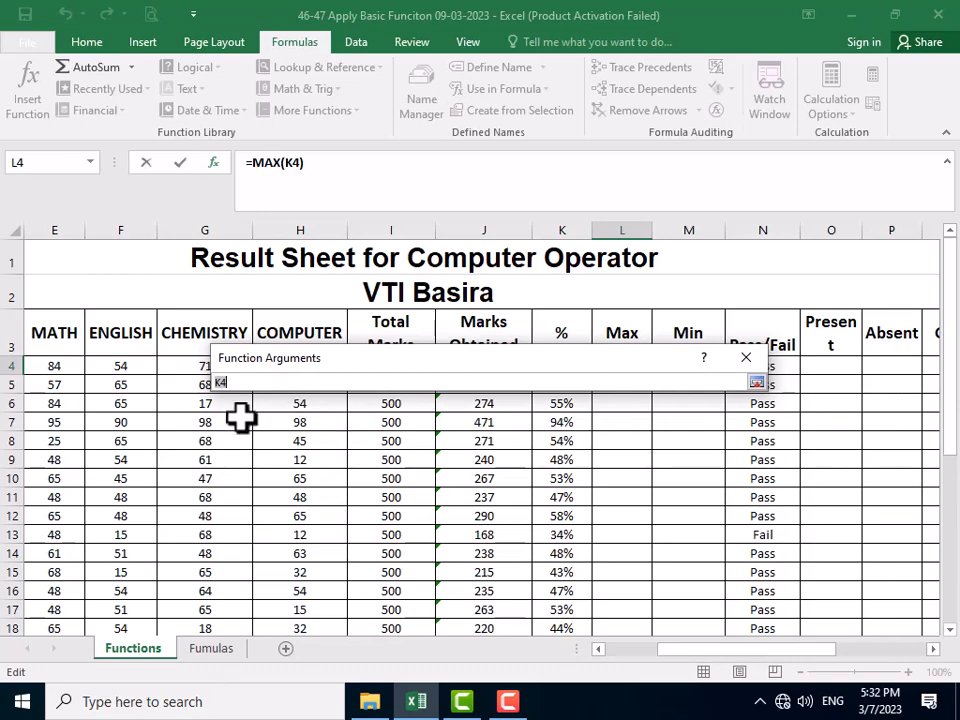
left_click_drag(356, 362, 393, 216)
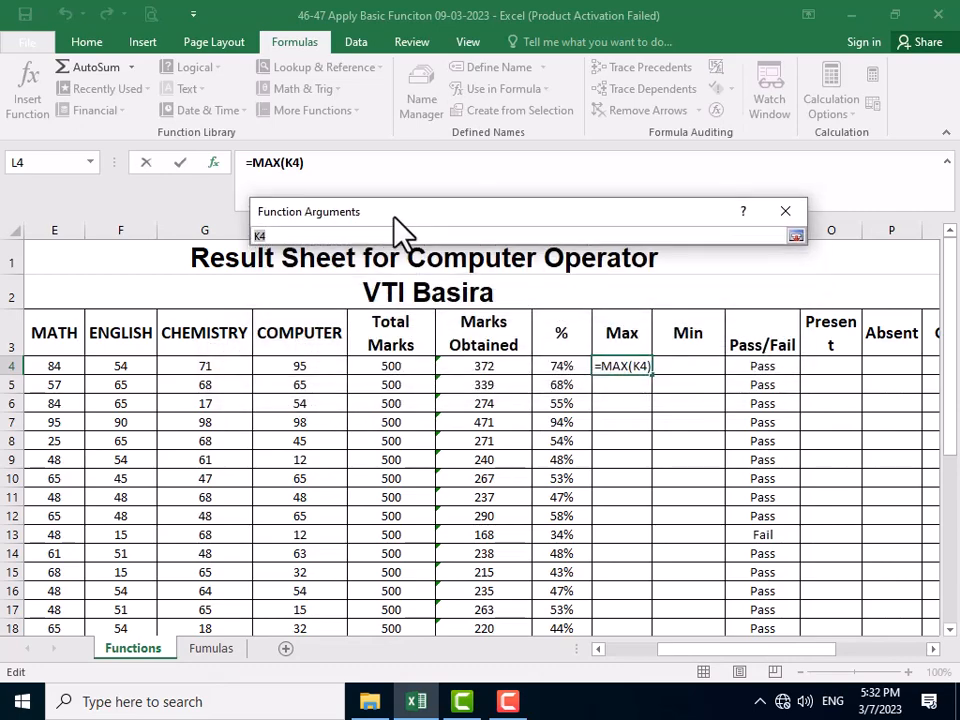
left_click(600, 649)
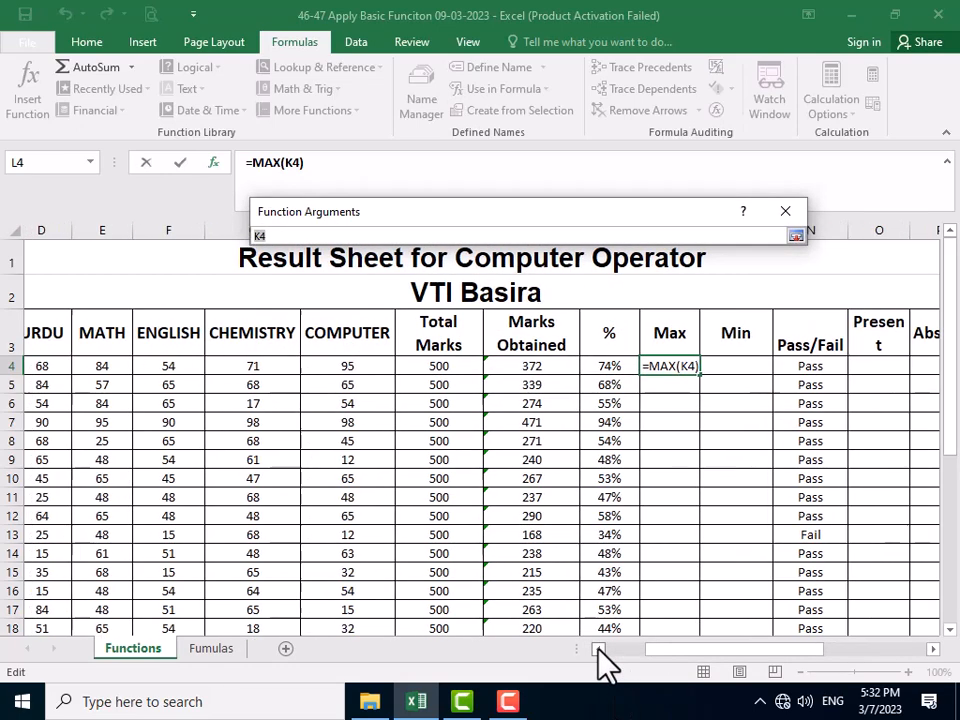
left_click_drag(193, 362, 512, 364)
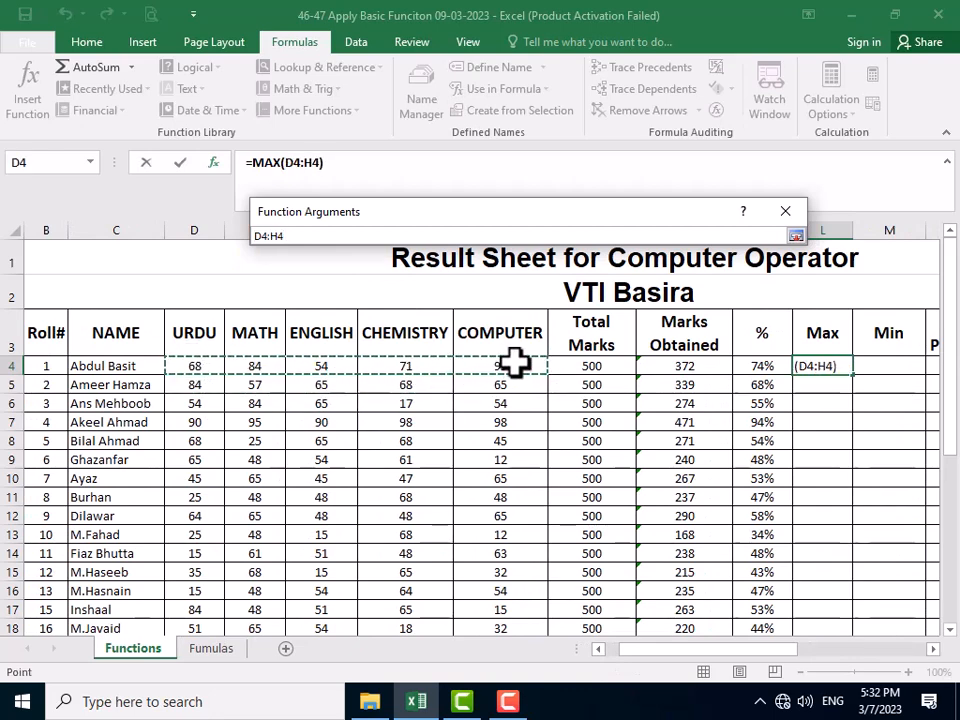
left_click(795, 237)
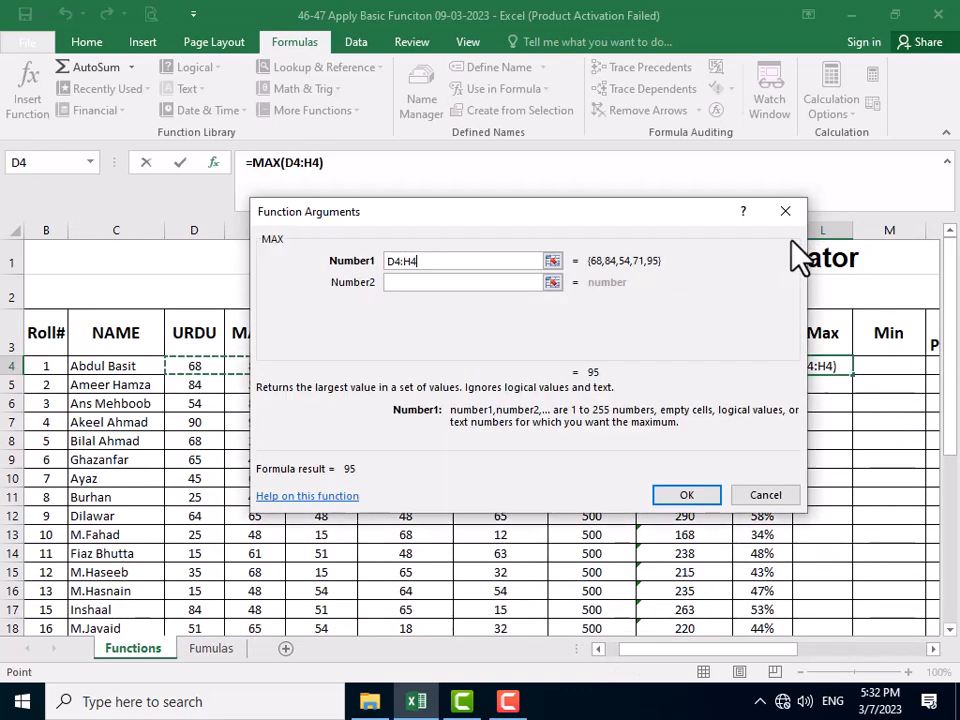
left_click(688, 497)
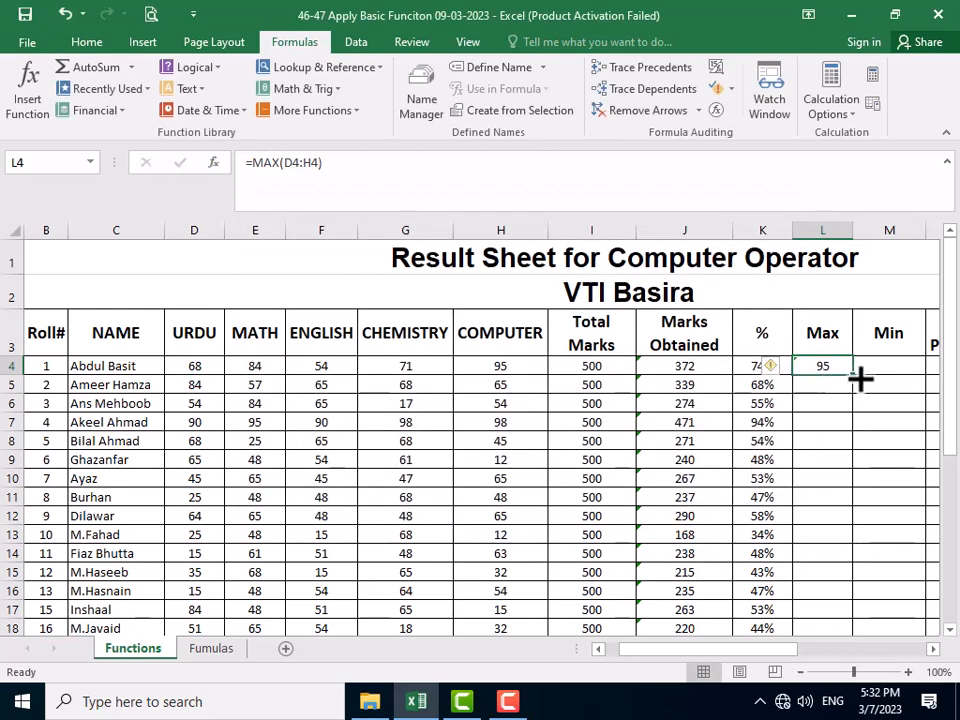
Fill the L4 maximum formula down the Max column through L35
left_click_drag(855, 378, 868, 585)
scroll(870, 580, "up", 5)
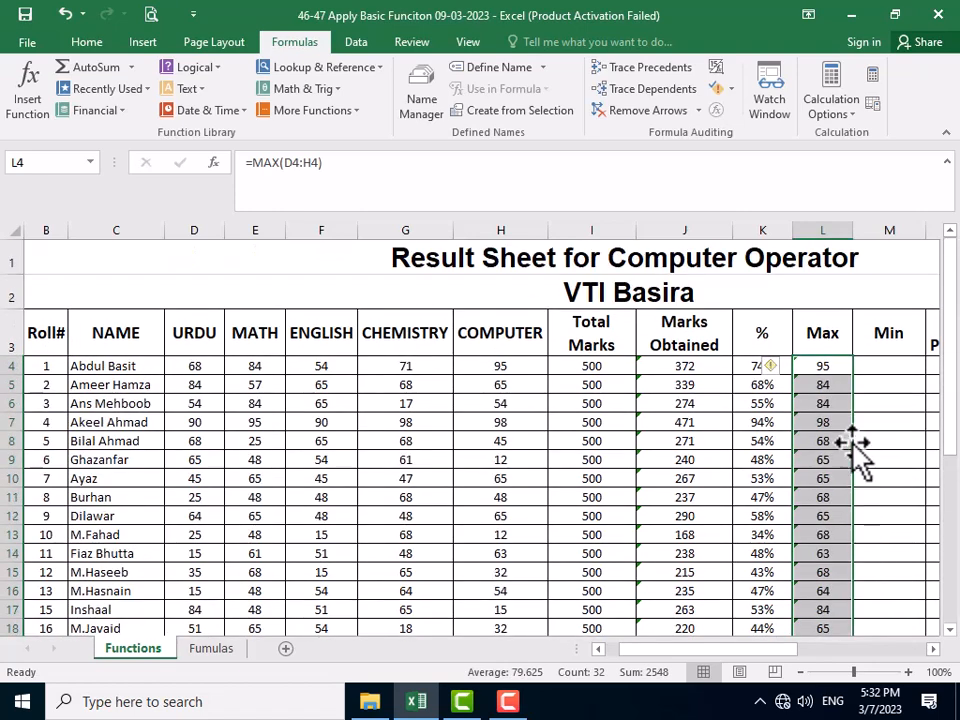
left_click(880, 352)
Start inserting a function in cell M4 of the Min column and list the functions of the All category
left_click(881, 364)
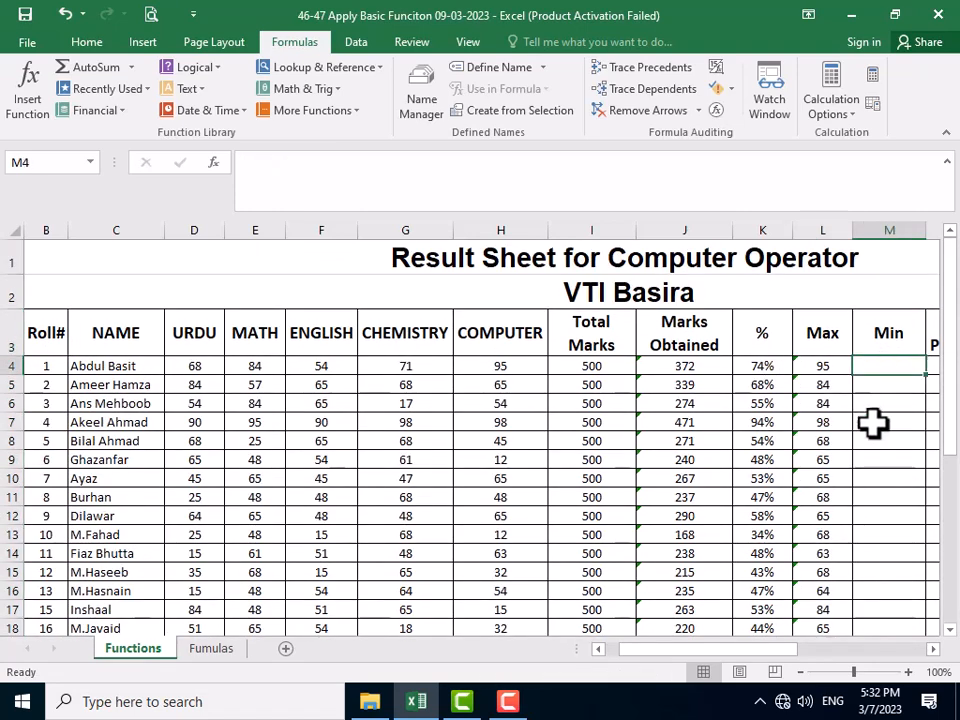
left_click_drag(767, 648, 880, 648)
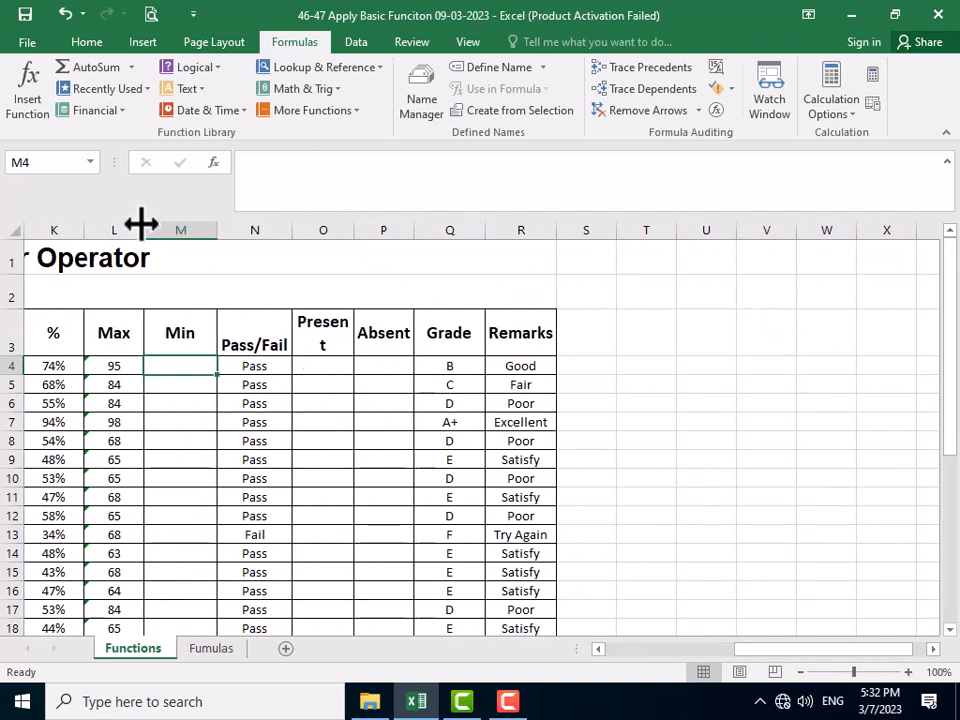
left_click(22, 100)
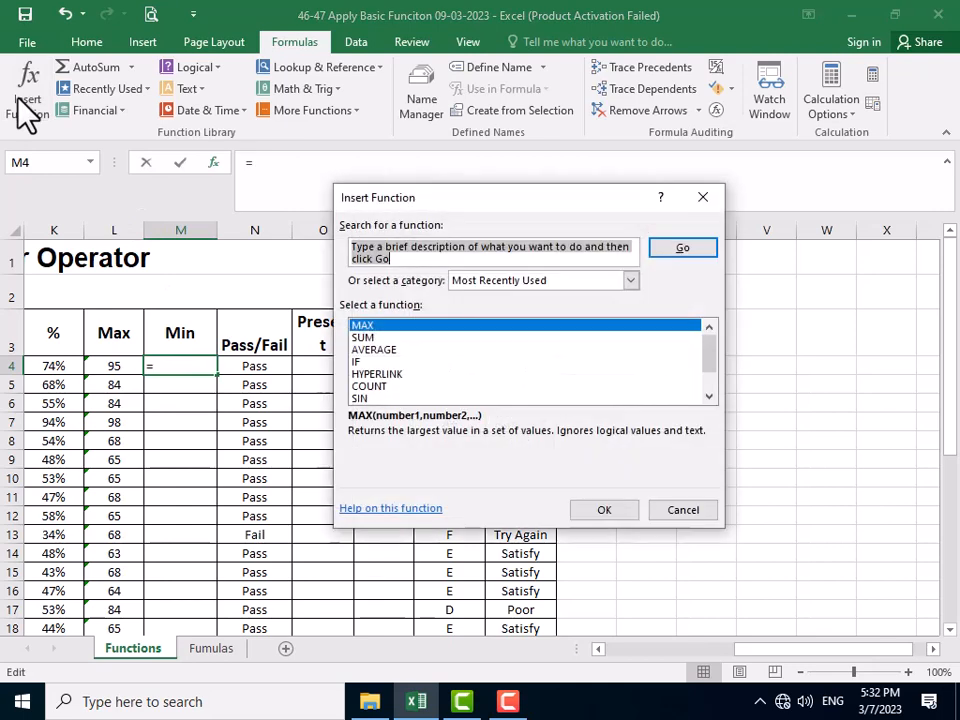
scroll(380, 365, "down", 1)
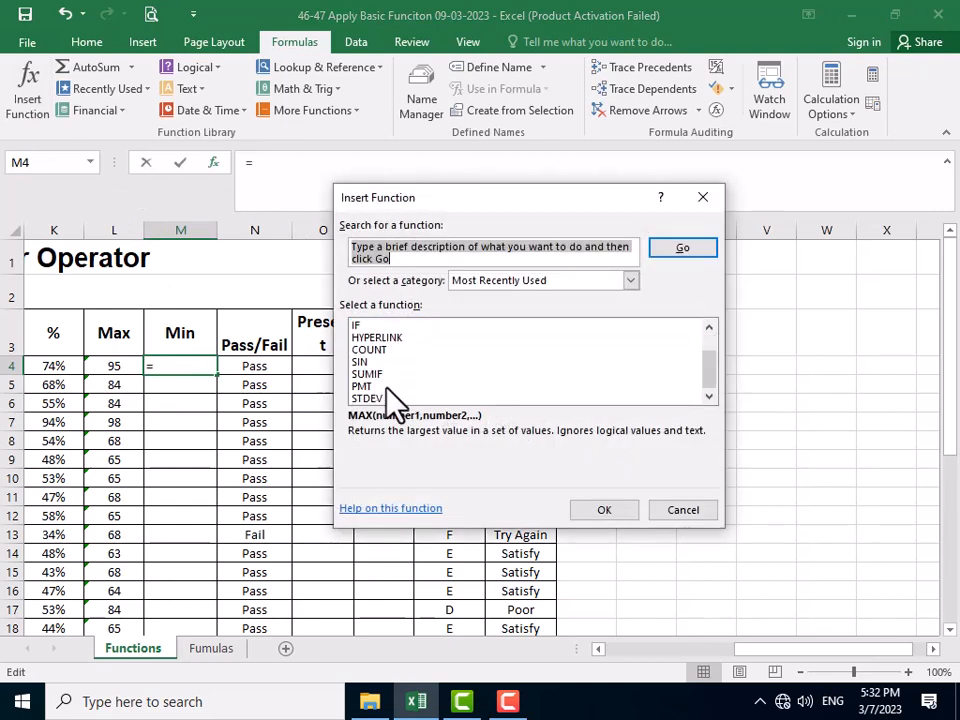
left_click(520, 282)
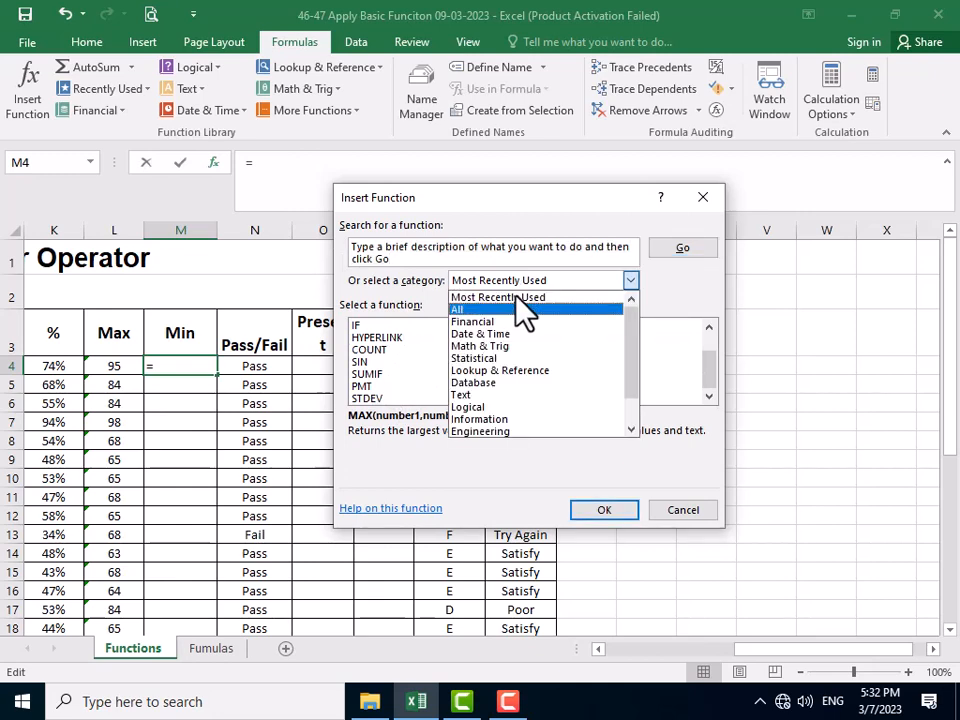
left_click(501, 310)
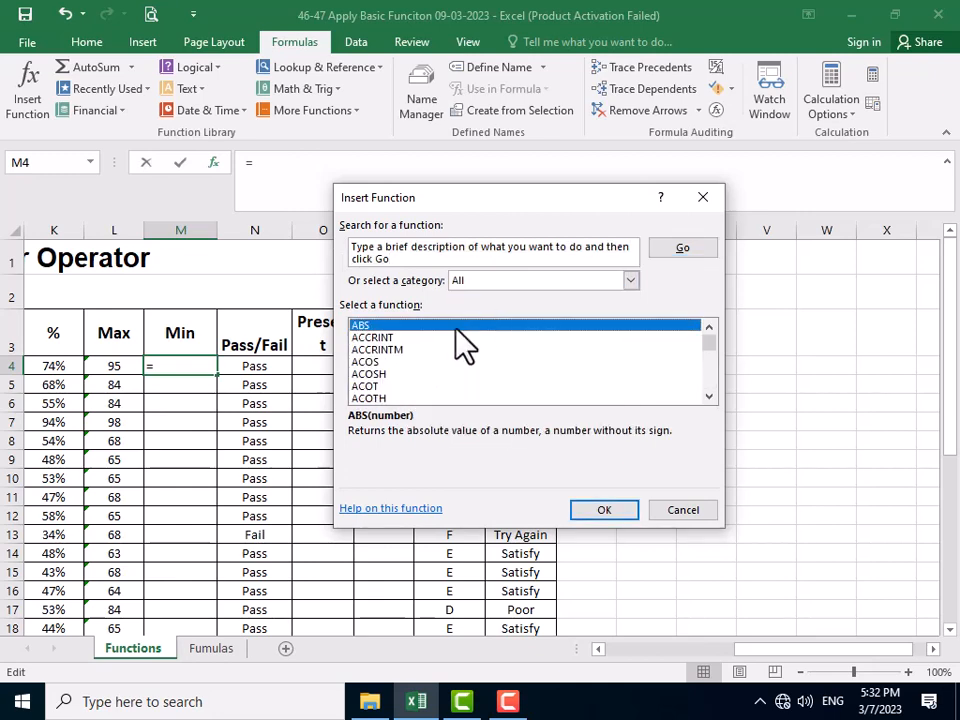
left_click(386, 350)
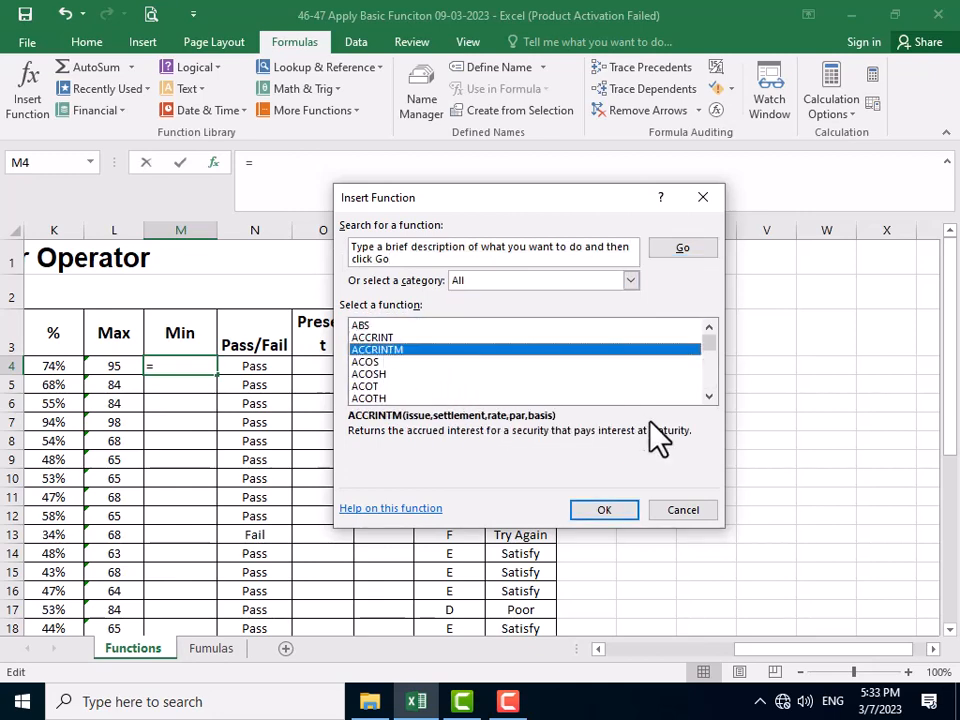
Choose the MIN function from the list of all functions for cell M4
key("m")
key("Down")
key("Down")
key("Down")
key("Down")
key("Down")
key("Down")
key("Down")
key("Down")
key("Down")
key("Down")
key("Down")
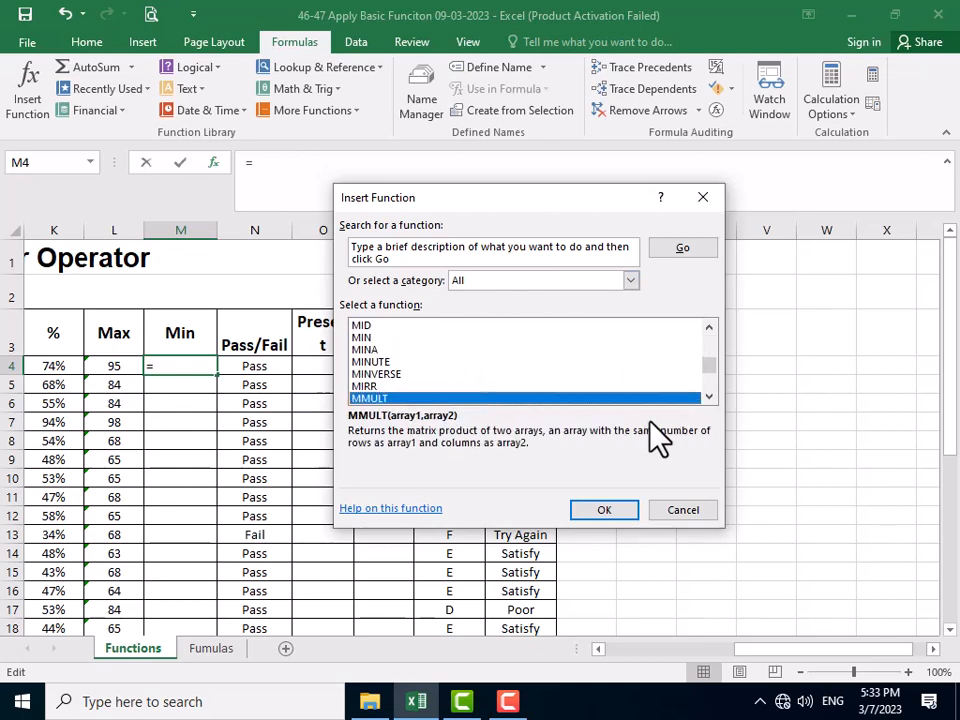
key("Down")
key("Up")
key("Down")
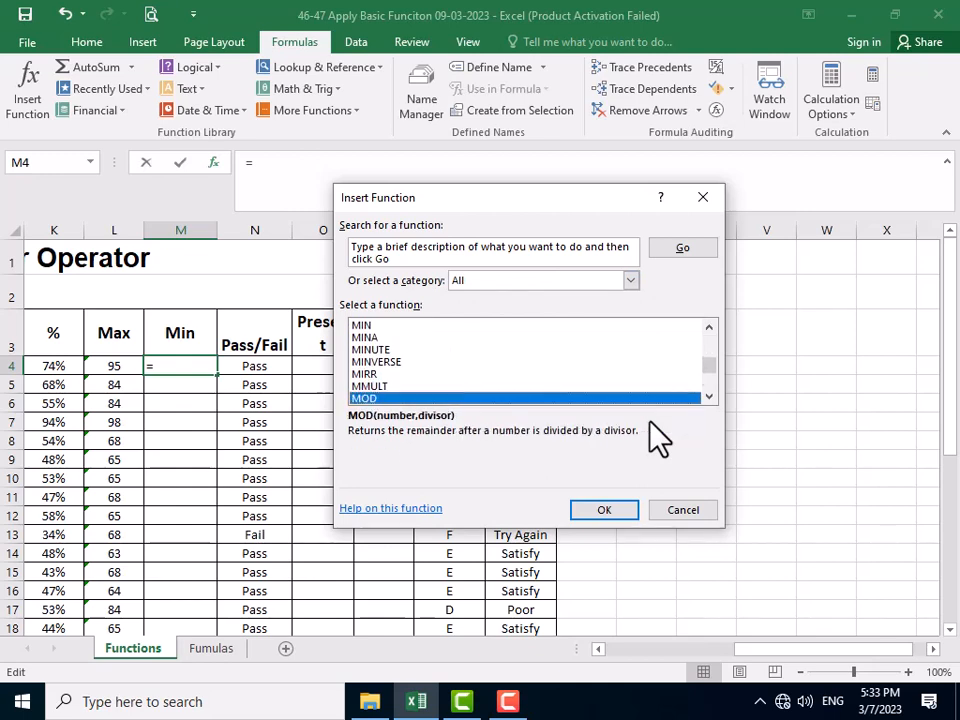
key("Down")
key("Down")
key("Up")
key("Up")
key("Up")
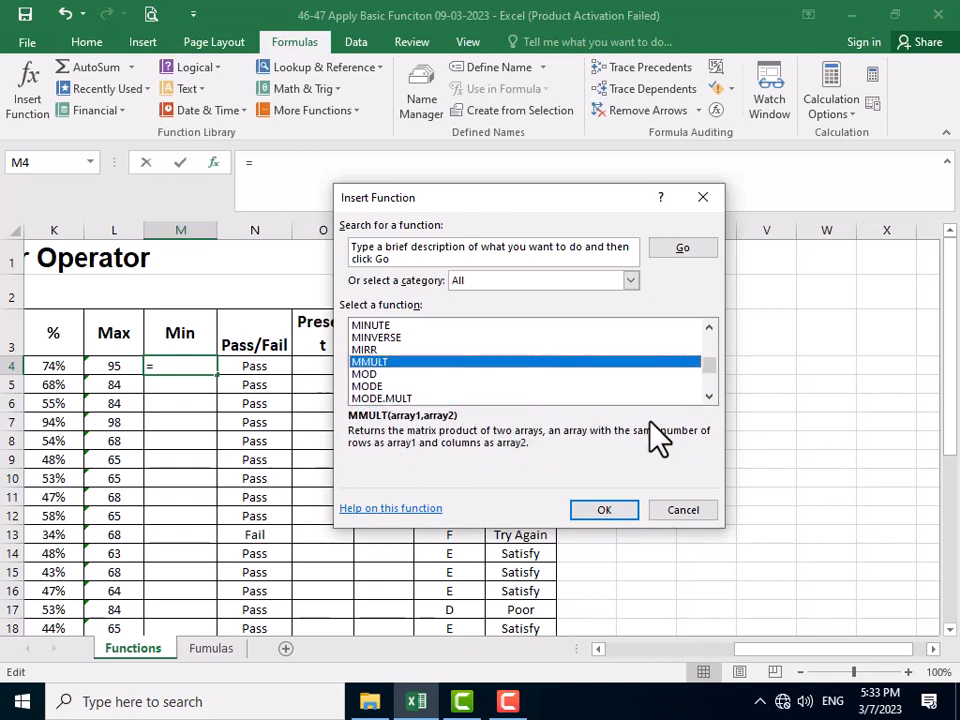
key("Down")
key("Up")
scroll(425, 358, "up", 1)
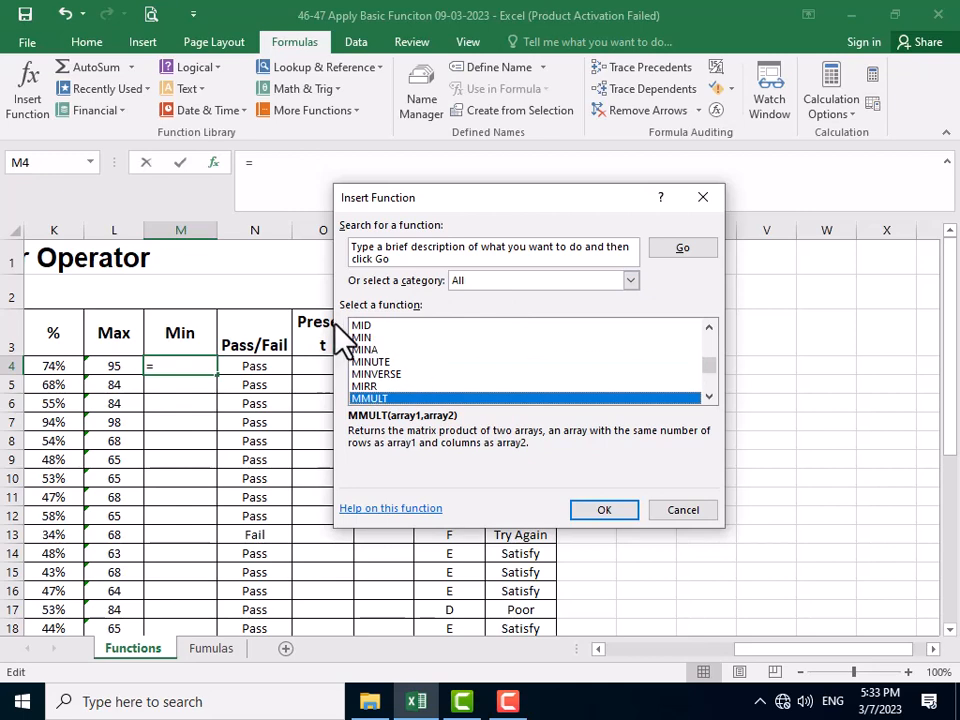
left_click(368, 338)
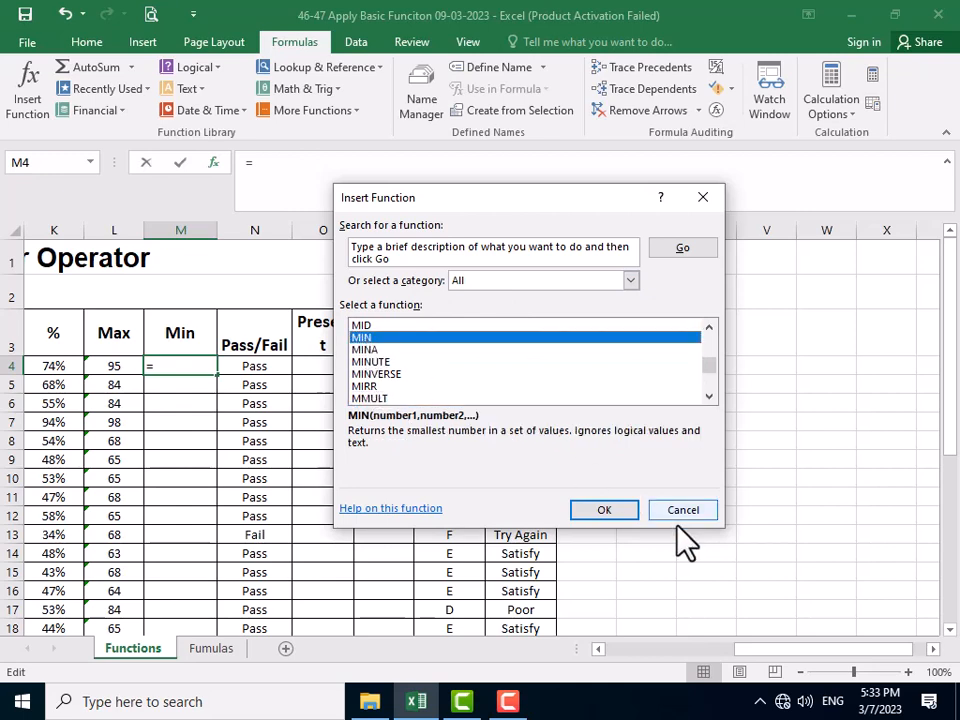
left_click(597, 512)
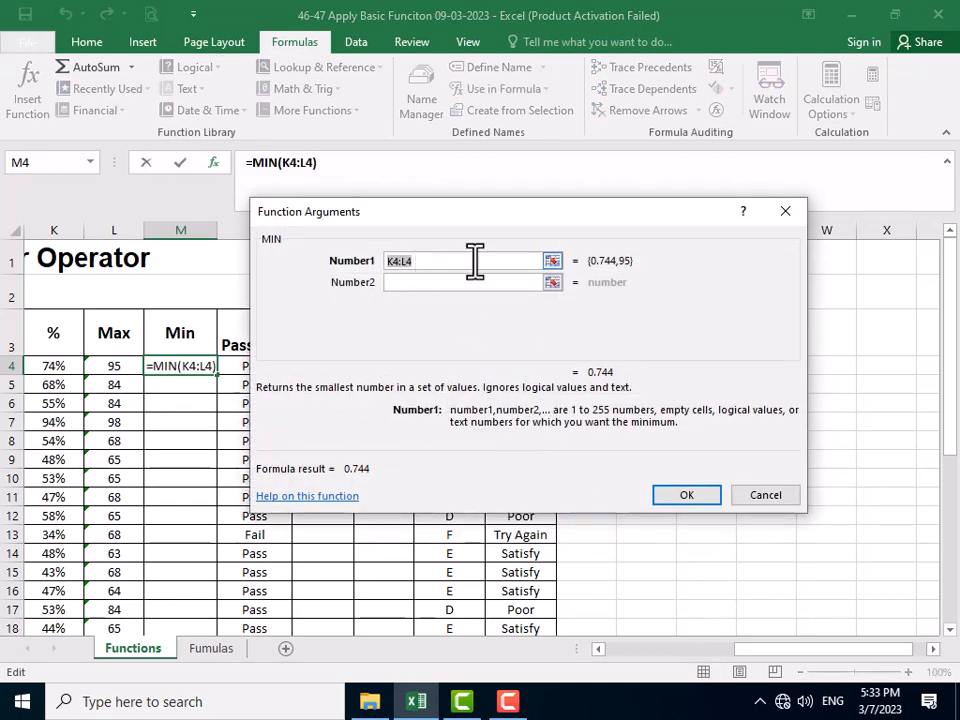
Set MIN's Number1 argument to the subject marks in D4:H4, then fill the inserted formula down the Min column through M35
left_click(551, 261)
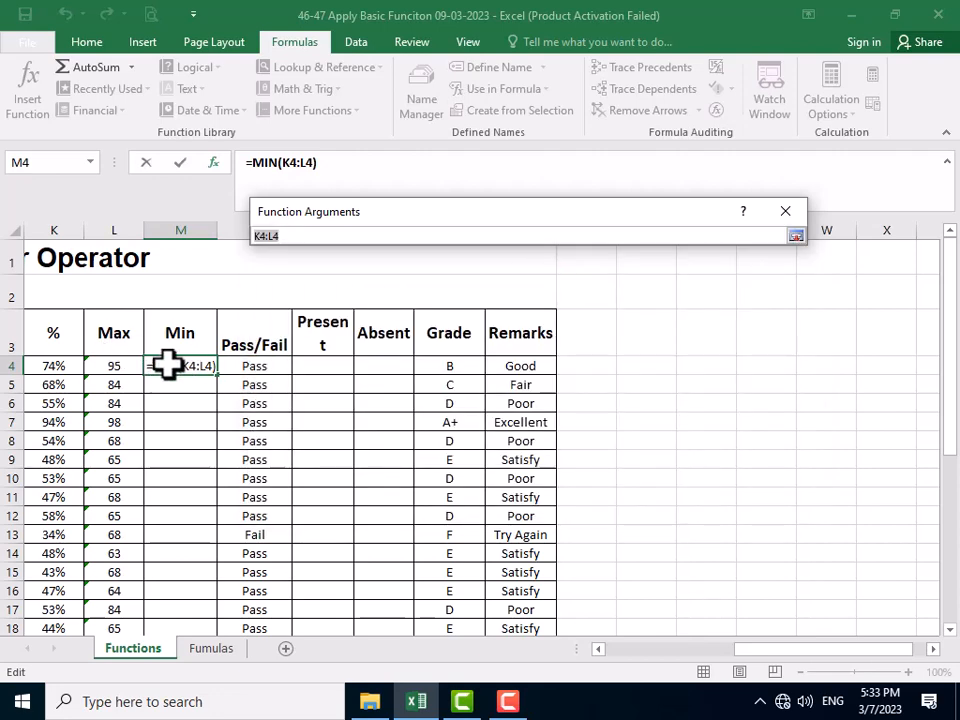
left_click(596, 650)
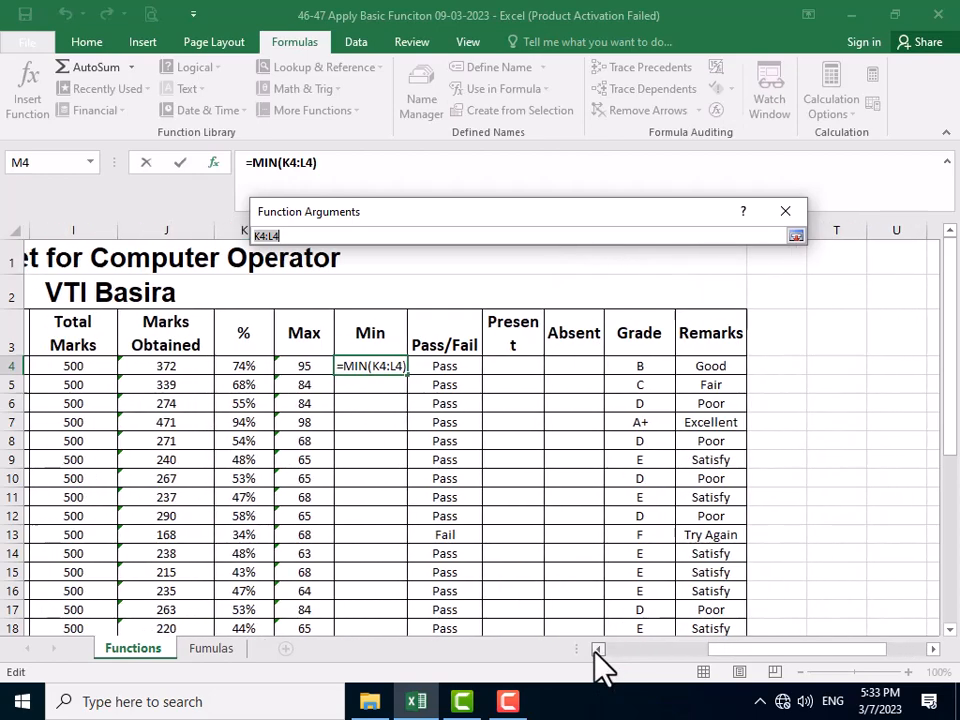
left_click(596, 650)
left_click(596, 650)
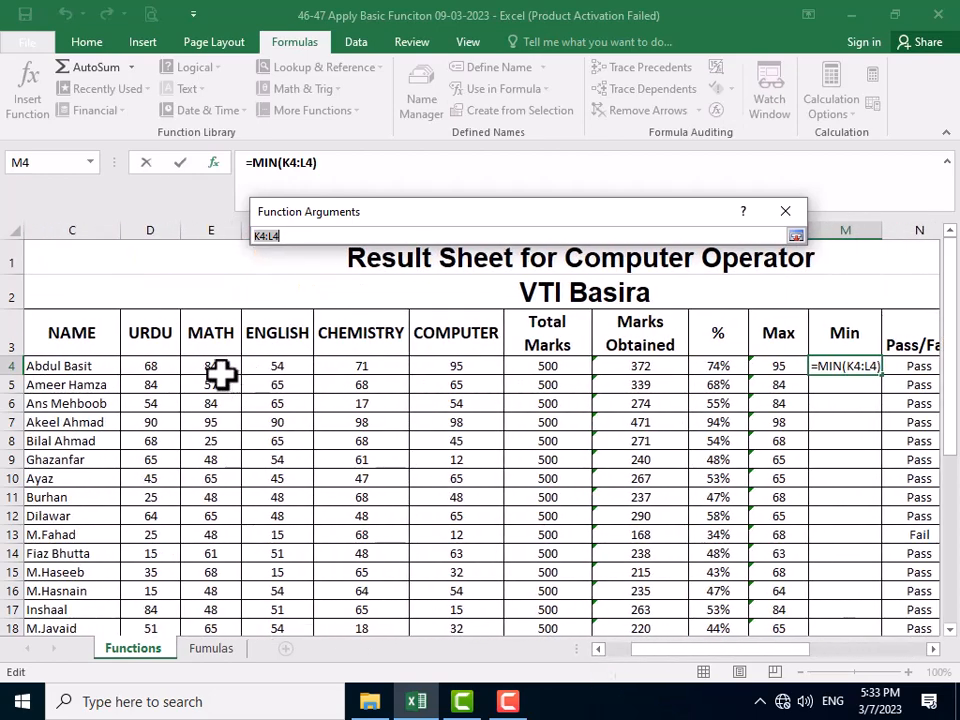
left_click_drag(152, 363, 456, 362)
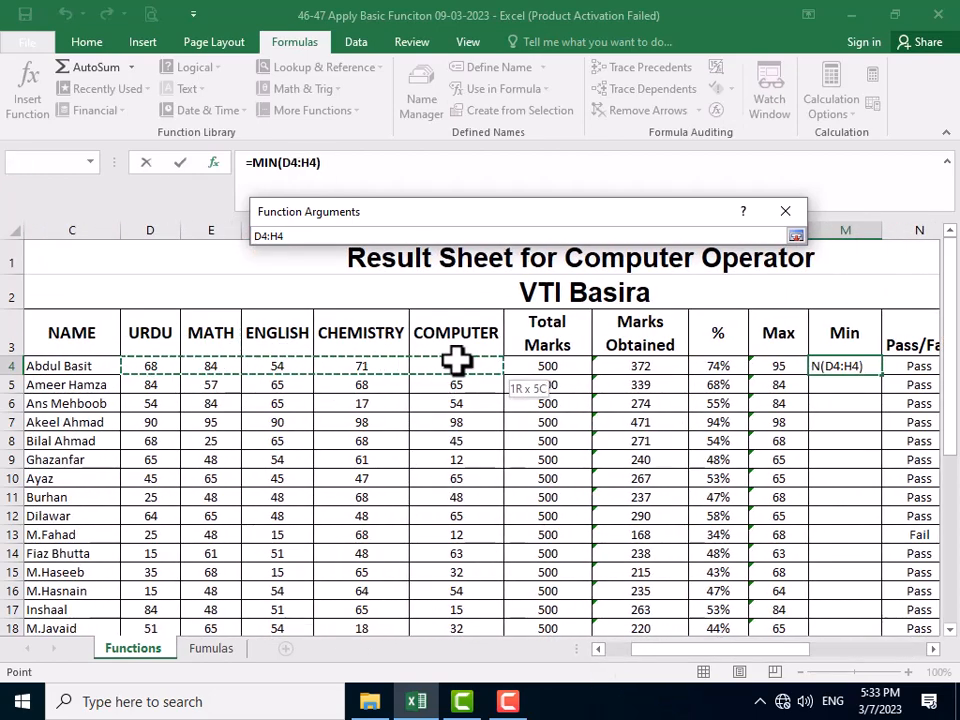
left_click(795, 236)
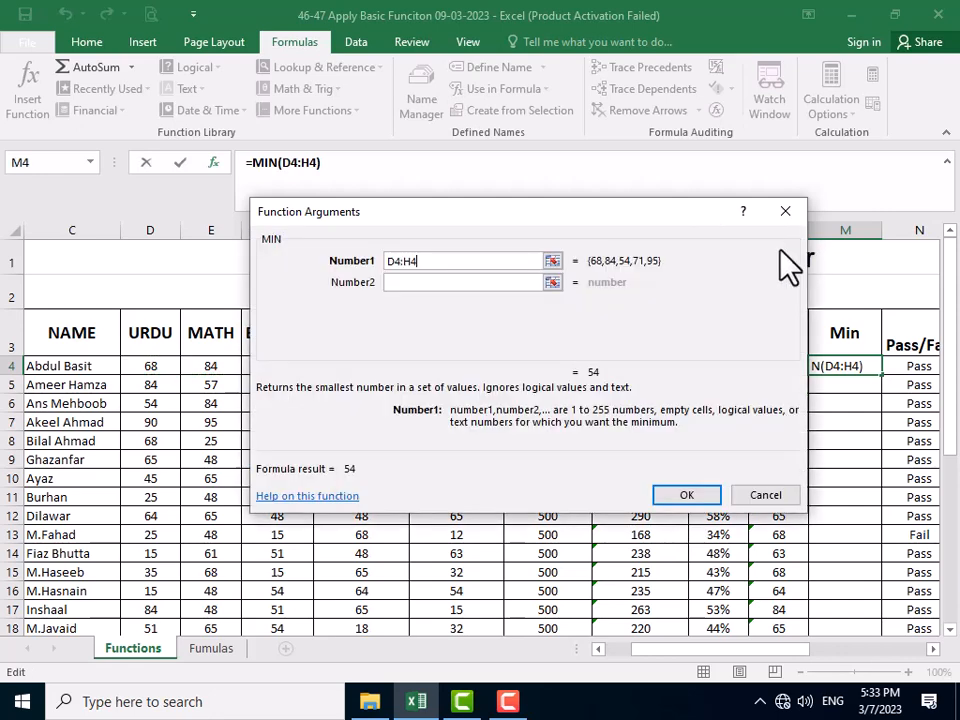
left_click(694, 492)
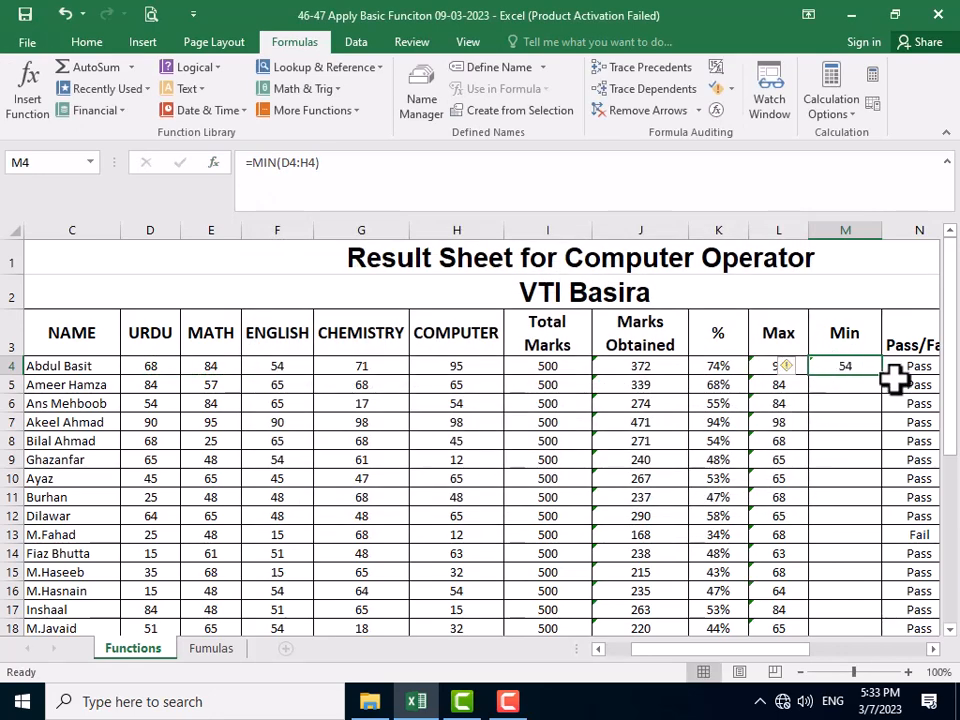
left_click_drag(887, 373, 862, 614)
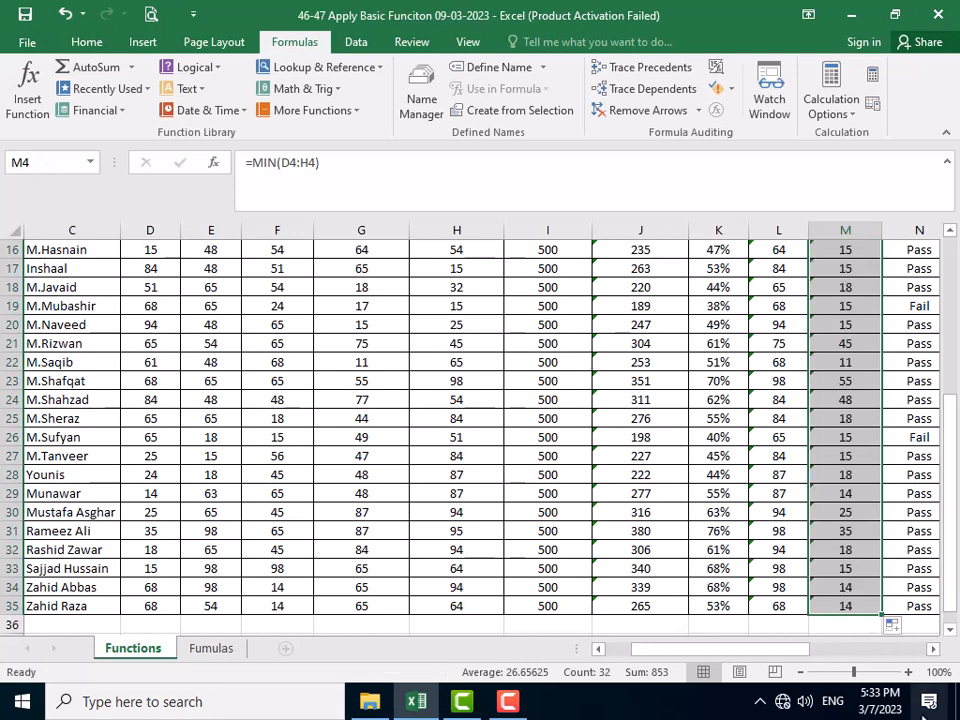
Copy the formula text =IF(K4>=40%,"Pass","Fail") from cell N4 and delete it from the cell
left_click(934, 648)
left_click(934, 648)
left_click(934, 648)
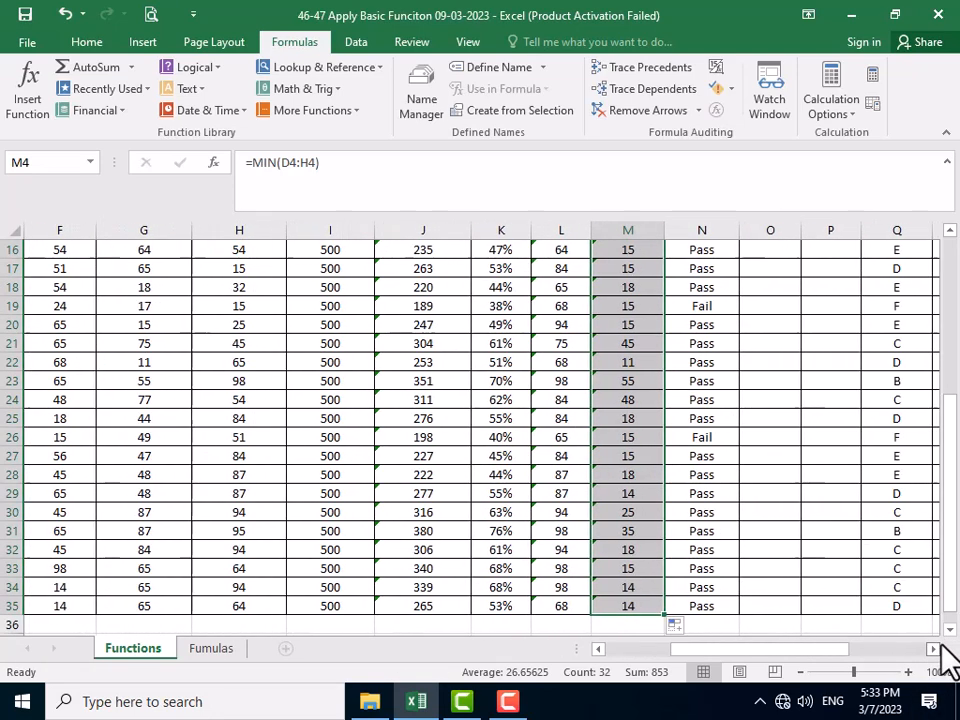
scroll(795, 461, "up", 5)
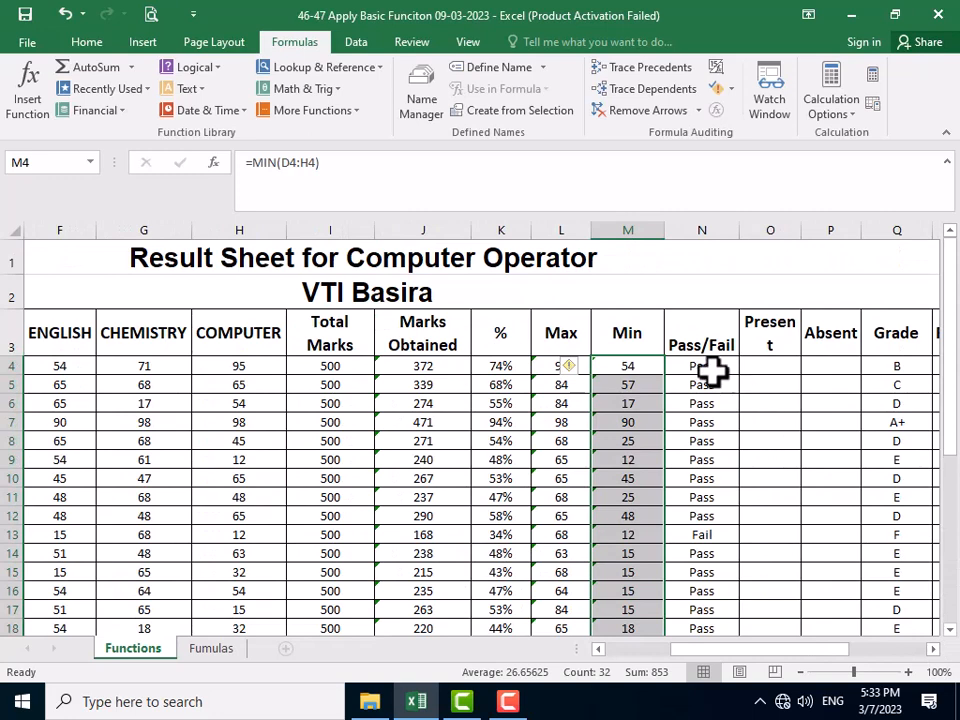
left_click(712, 370)
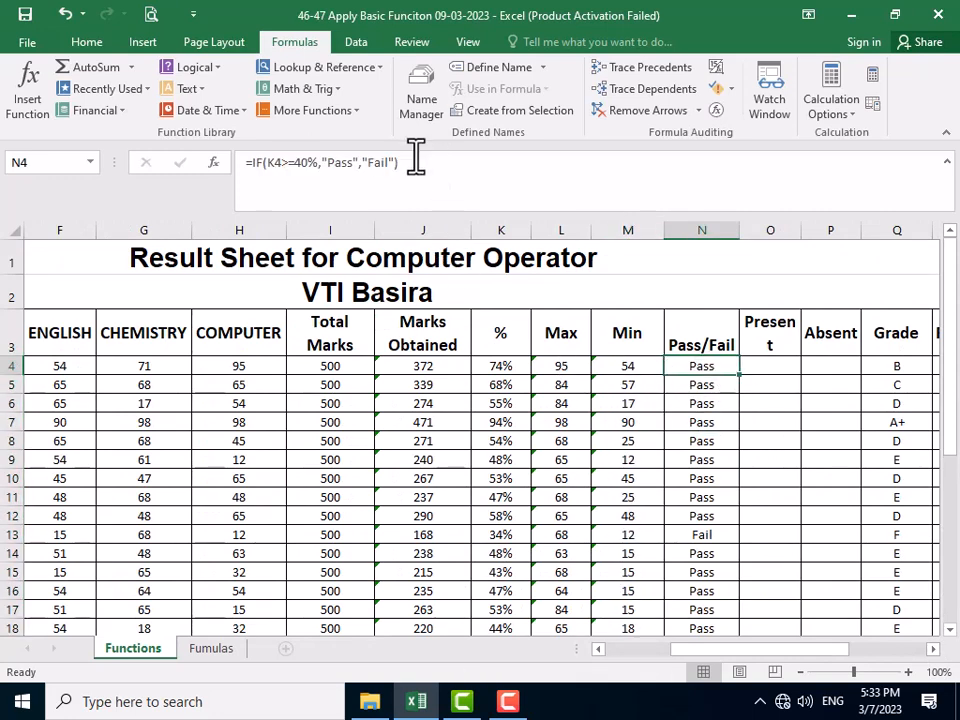
left_click(277, 165)
left_click_drag(246, 163, 441, 229)
key("ctrl+c")
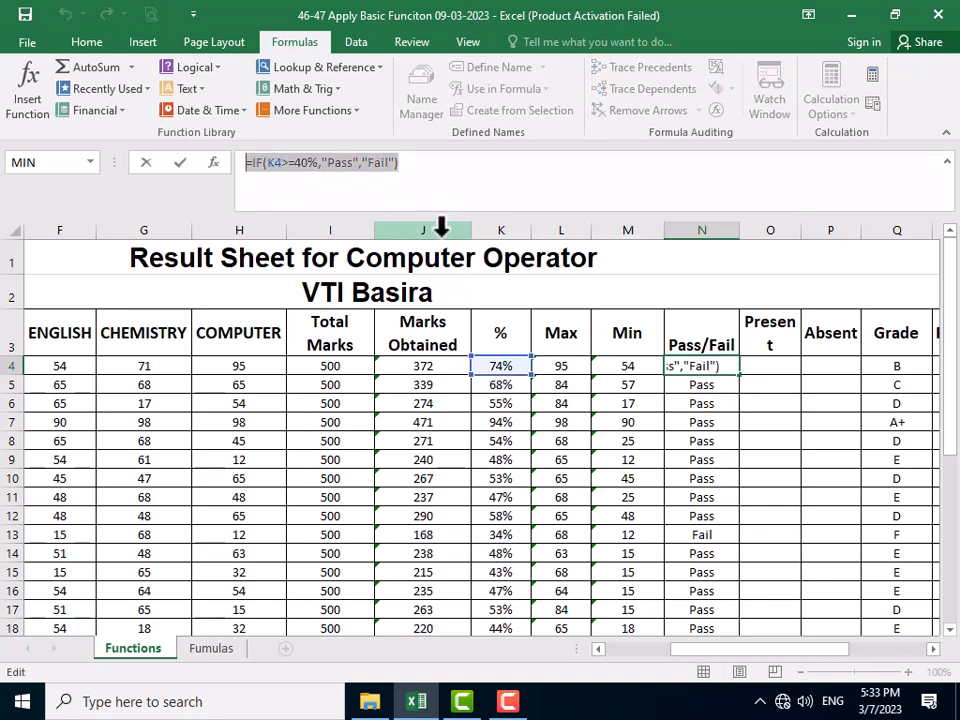
key("Delete")
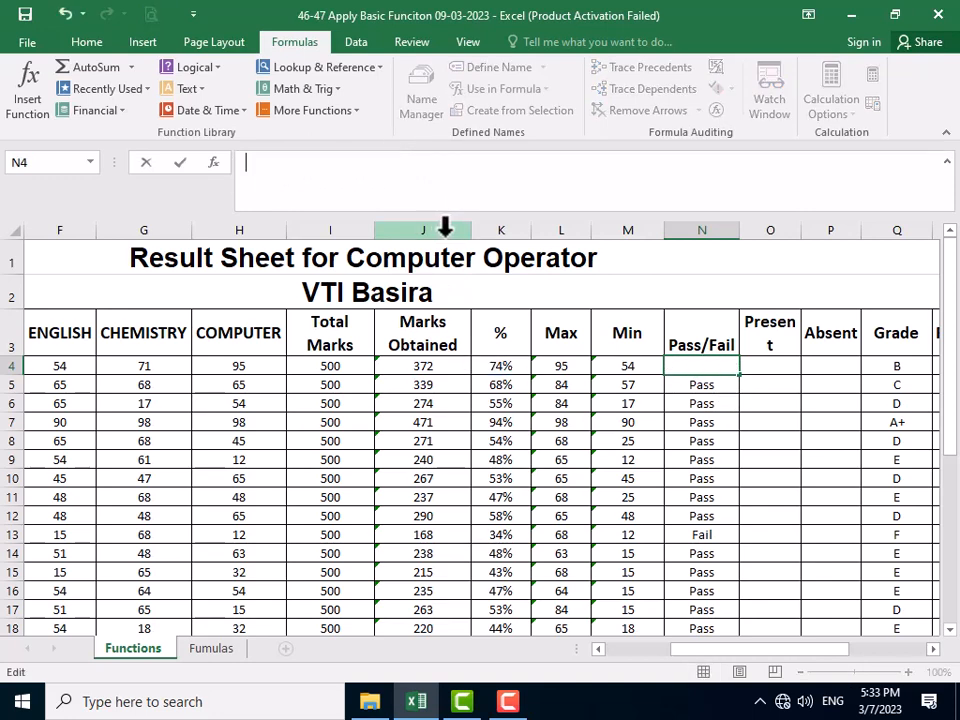
Clear the existing results from the whole Pass/Fail column, starting at N4
left_click(700, 390)
left_click_drag(686, 362, 692, 596)
scroll(695, 590, "up", 5)
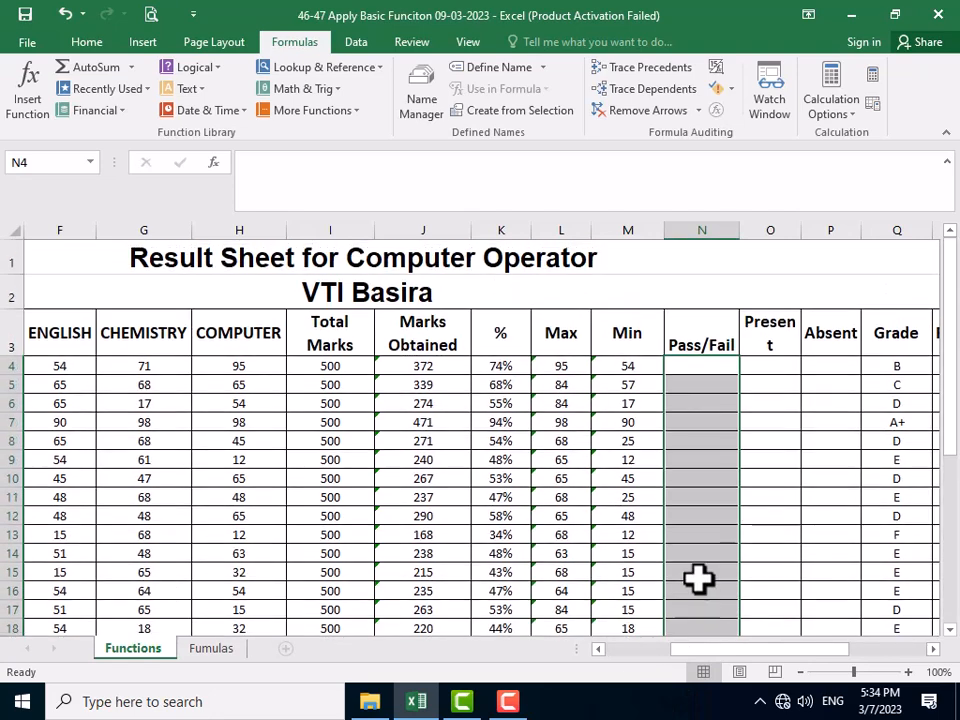
left_click(686, 362)
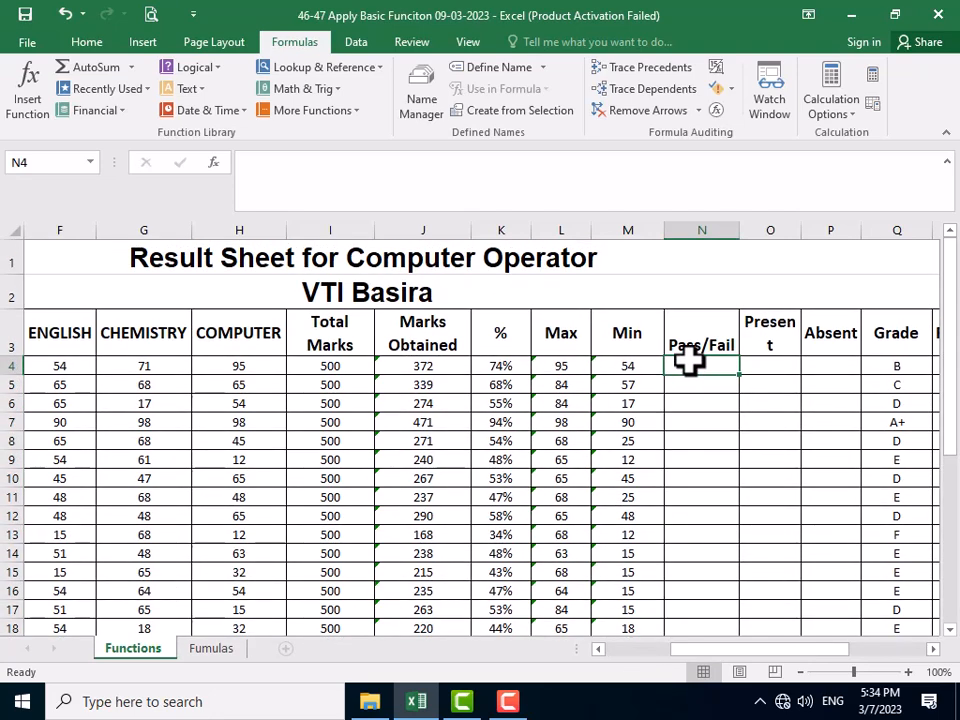
left_click(26, 88)
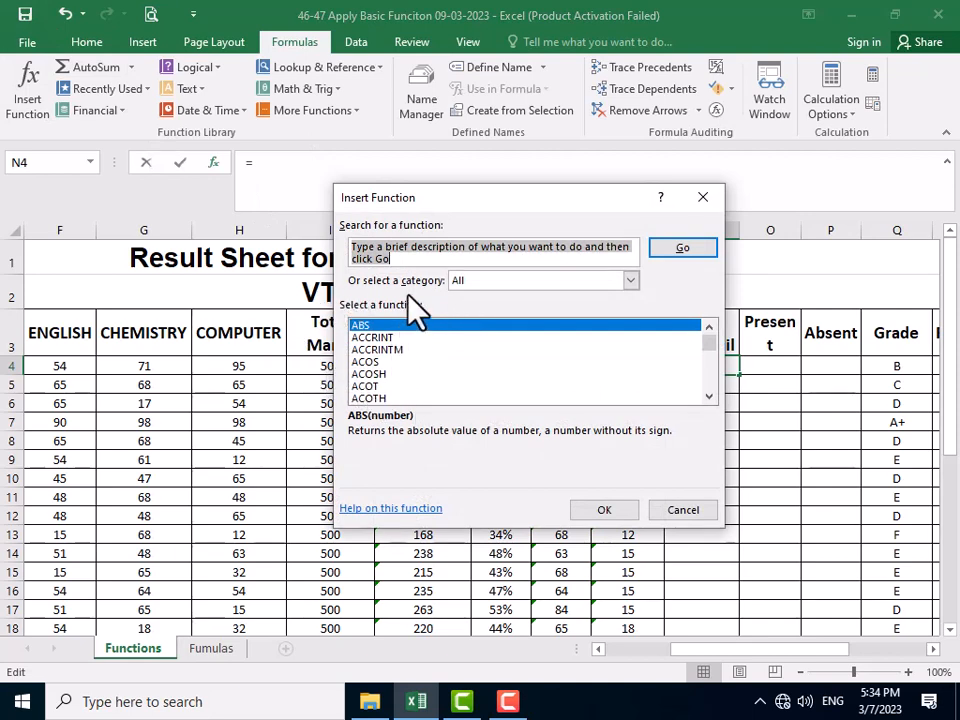
scroll(440, 360, "down", 5)
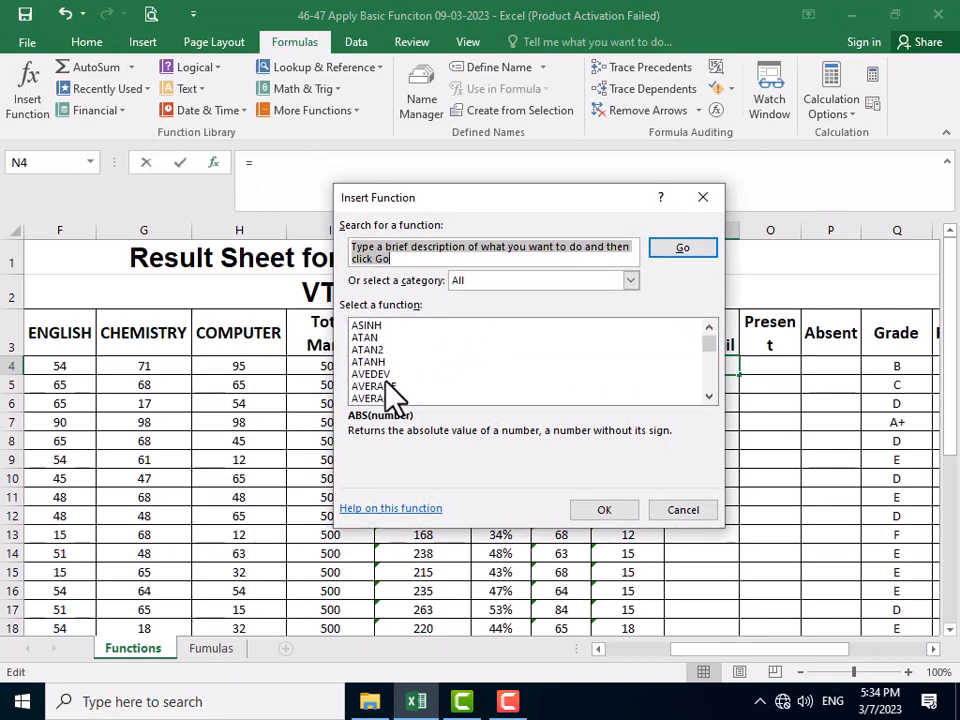
left_click(385, 376)
left_click(606, 509)
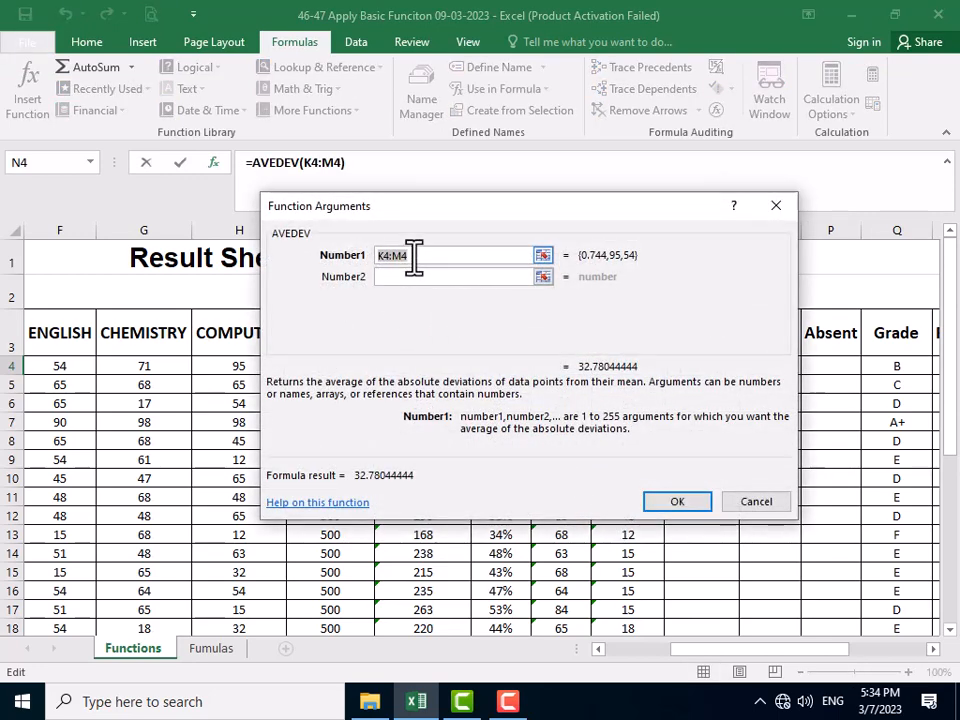
left_click_drag(413, 255, 379, 255)
key("ctrl+v")
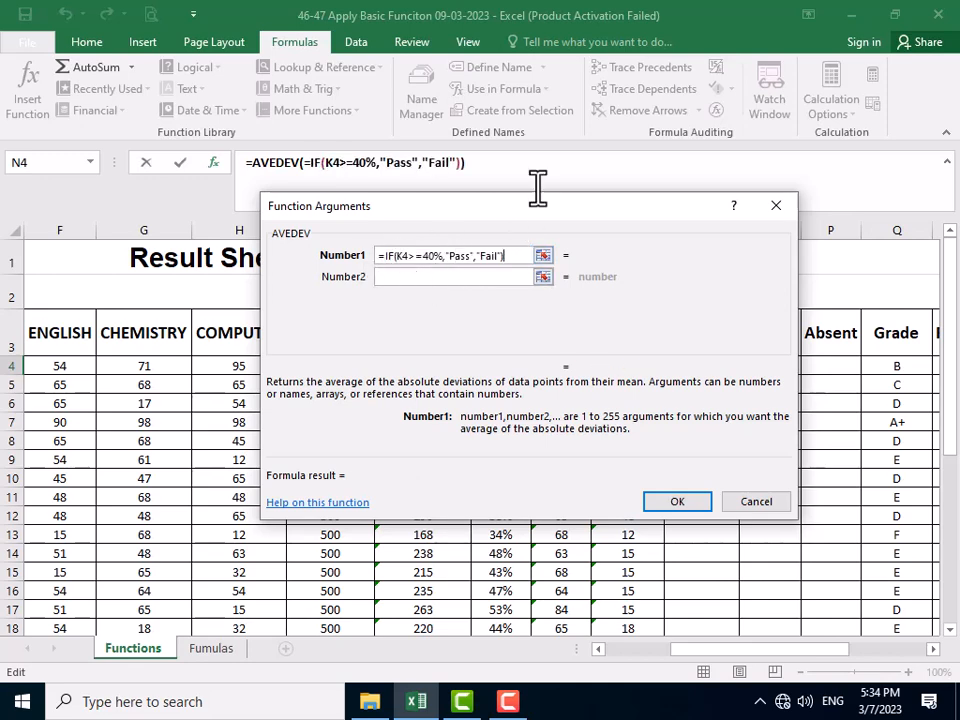
left_click_drag(530, 212, 533, 463)
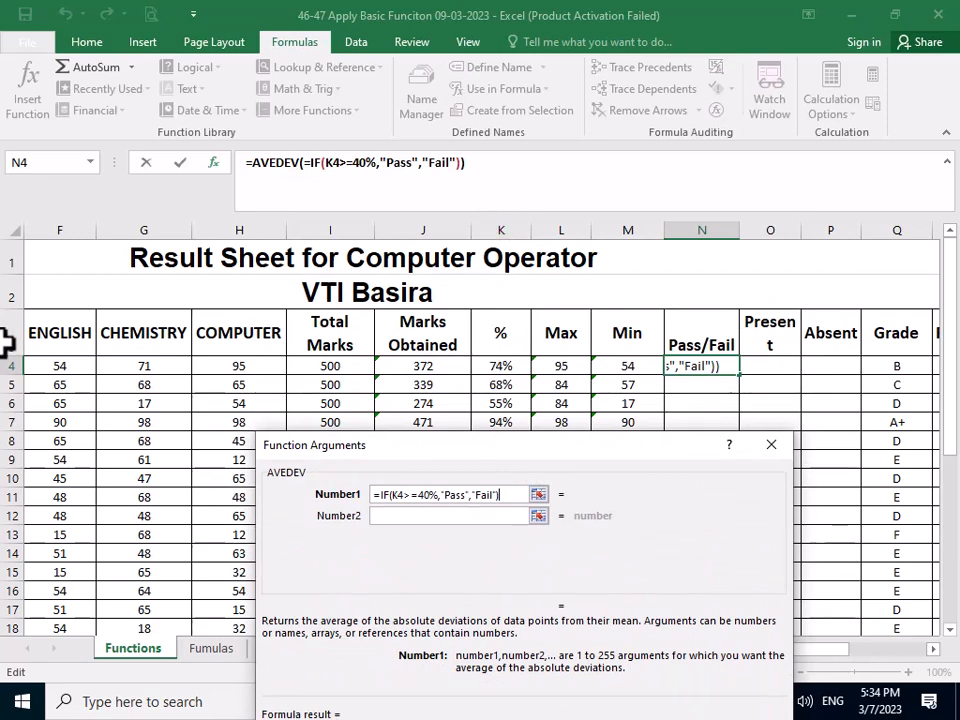
left_click(560, 468)
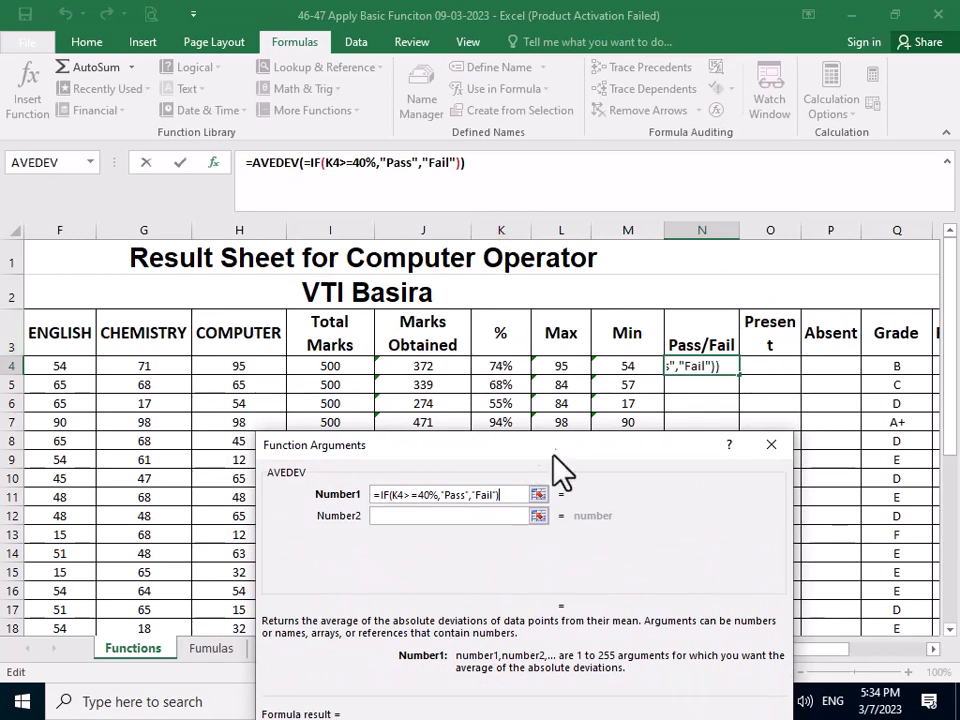
left_click(418, 497)
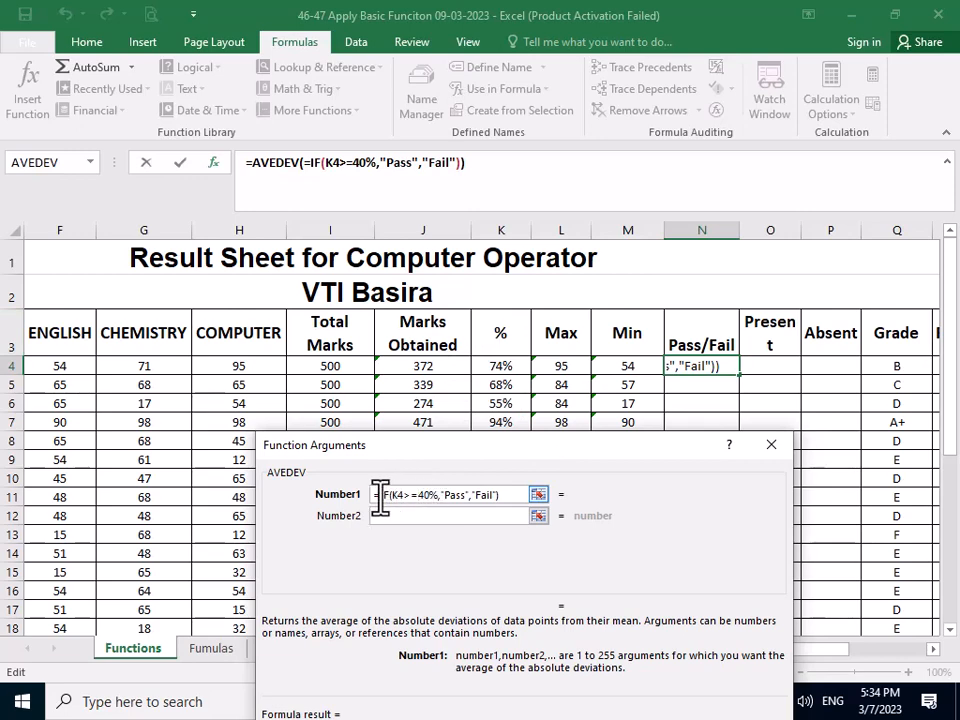
left_click(539, 494)
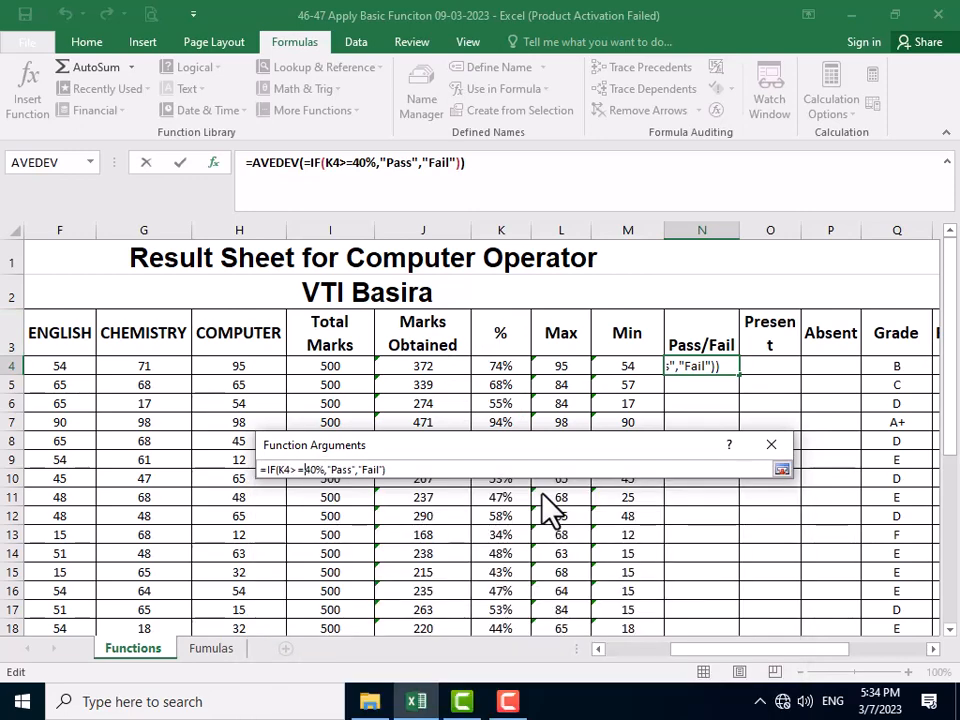
left_click(782, 469)
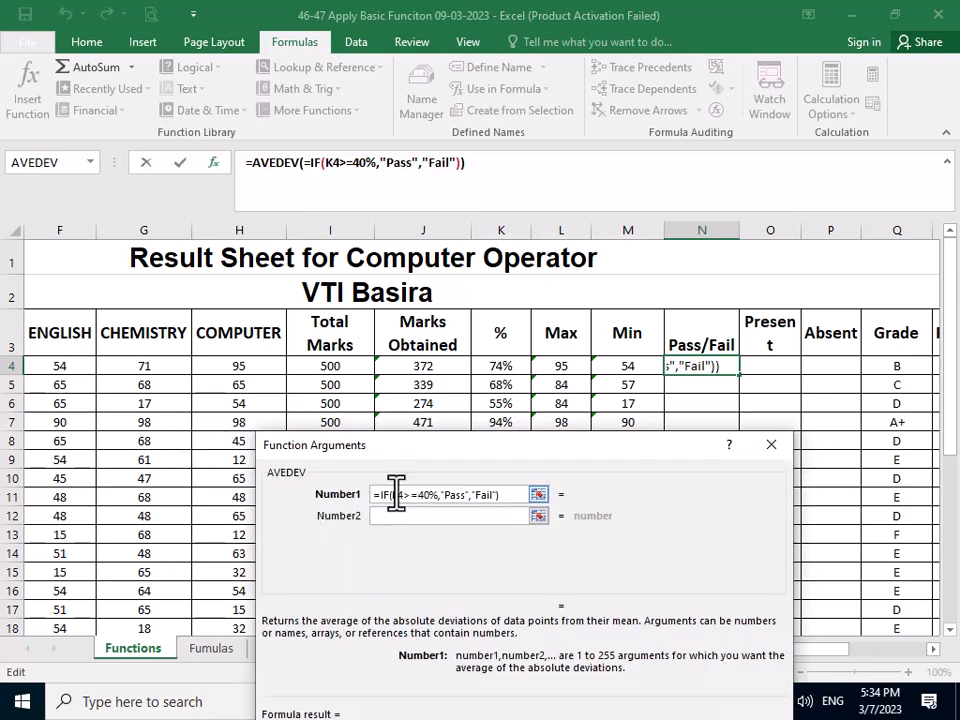
left_click(771, 444)
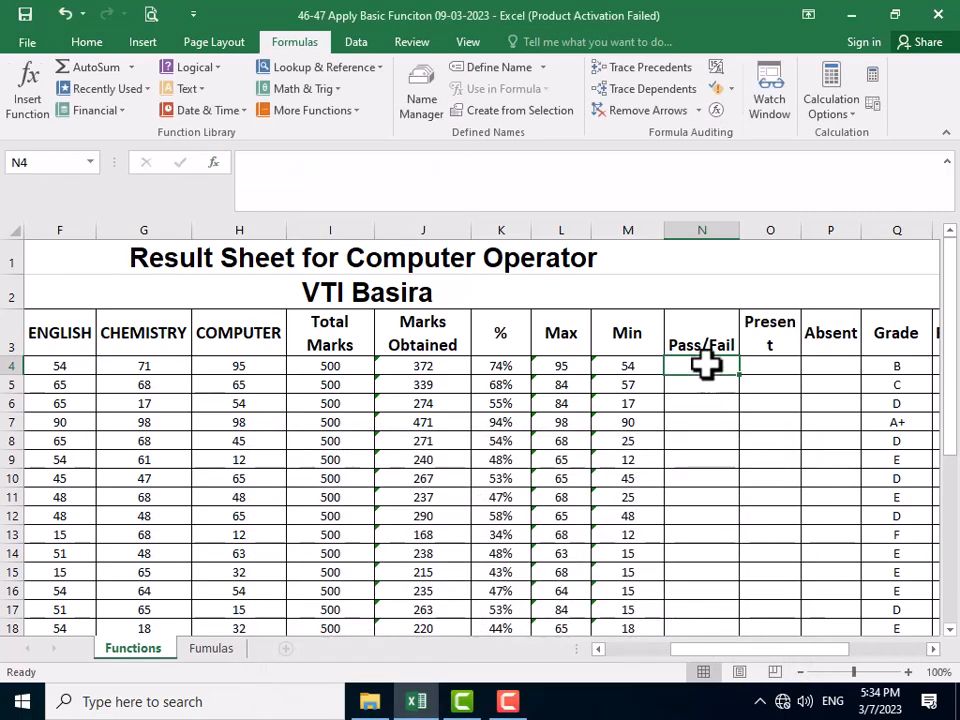
Start an IF function in cell N4 from the All category and move its arguments dialog clear of row 4
left_click(32, 88)
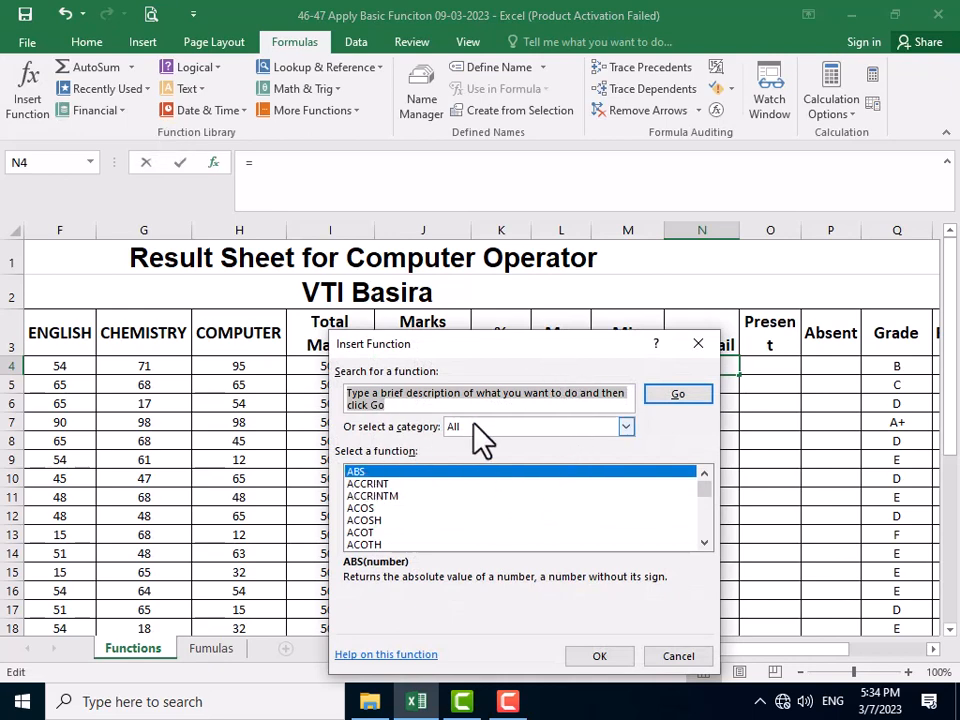
left_click(472, 427)
left_click(474, 428)
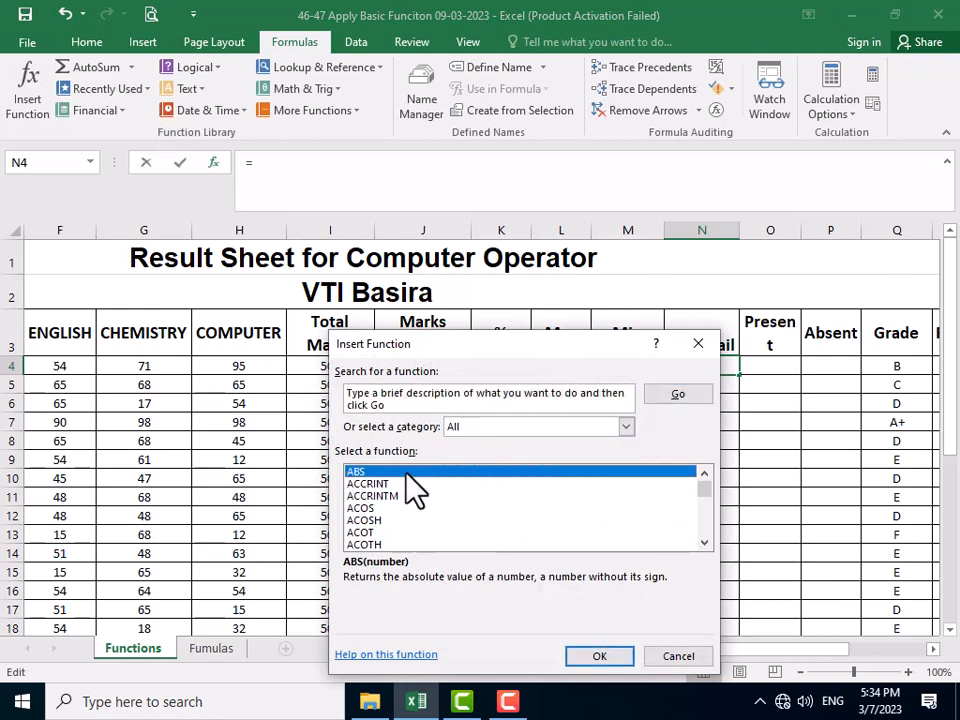
key("i")
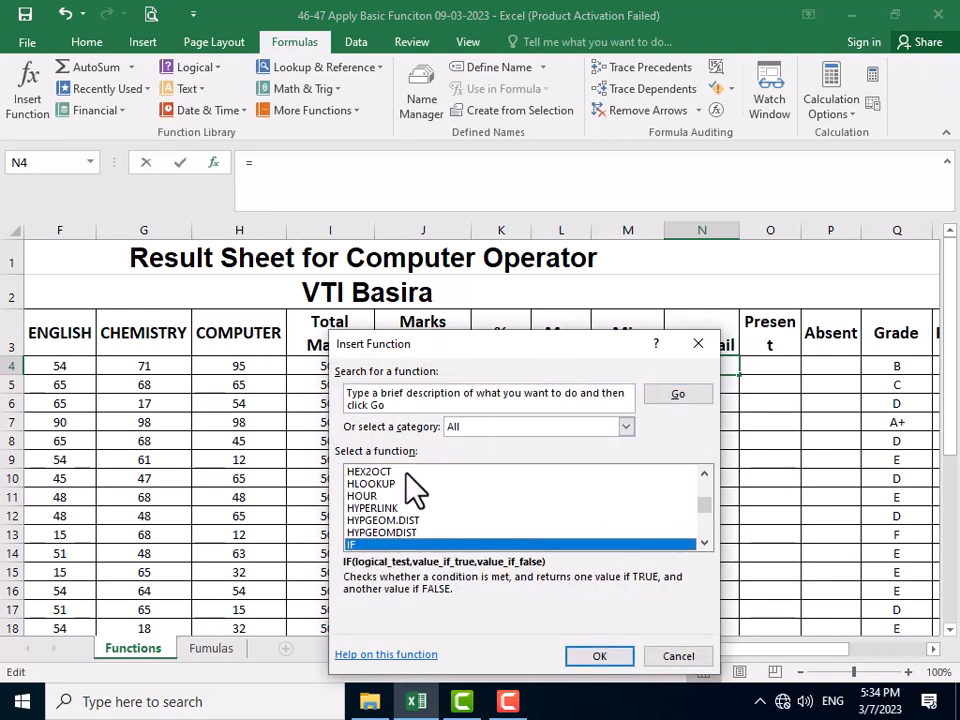
double_click(378, 546)
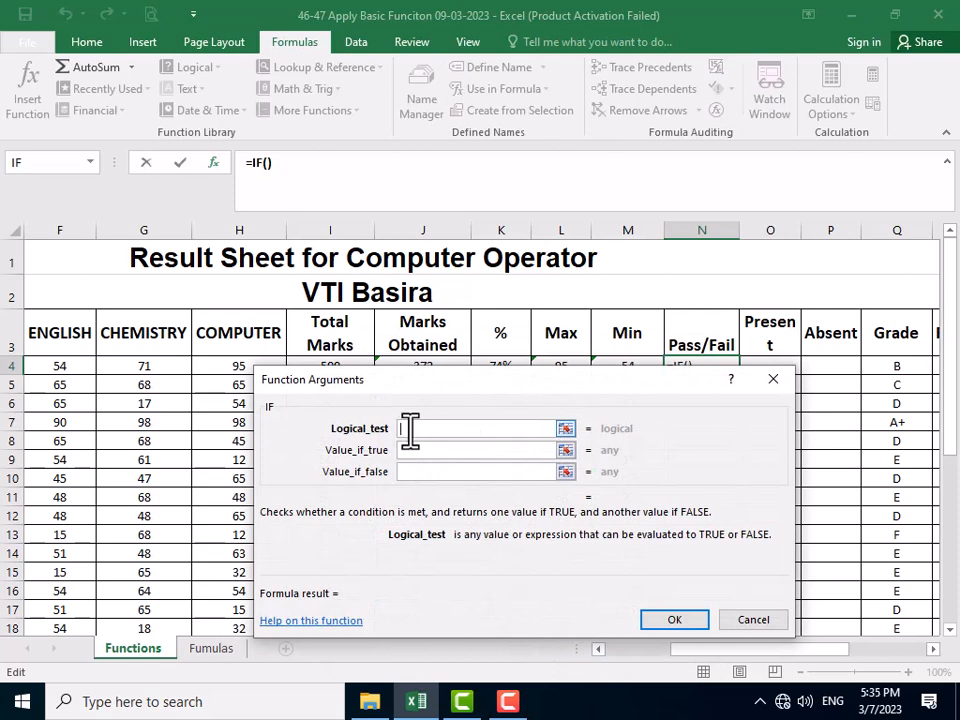
left_click_drag(526, 388, 530, 432)
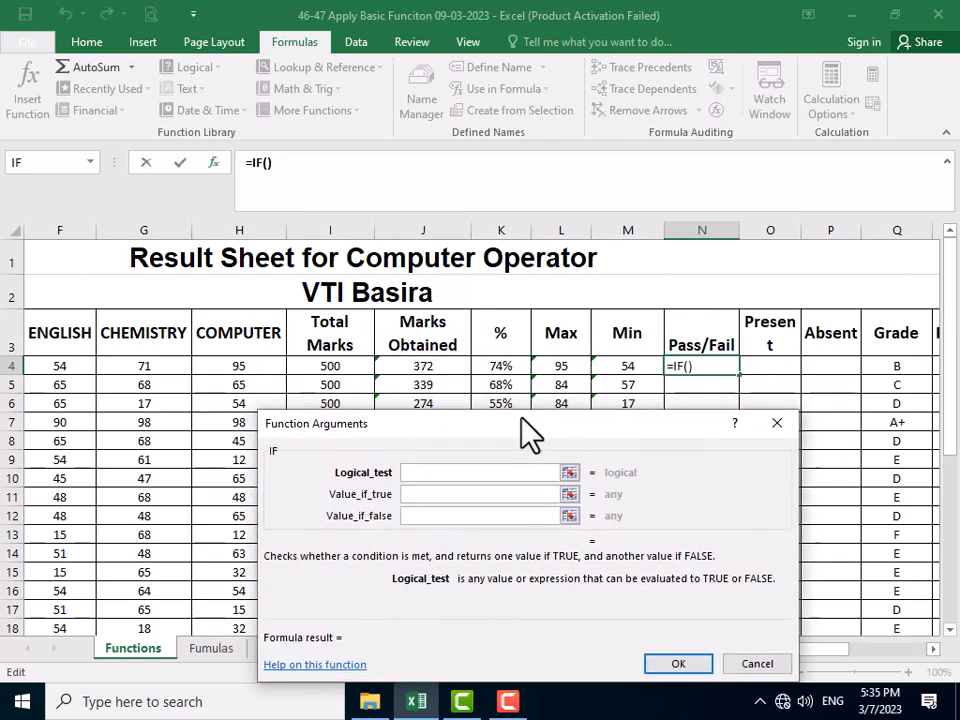
Enter K4=>40% as IF's Logical_test argument, taking the reference from the first student's percentage cell
left_click(490, 366)
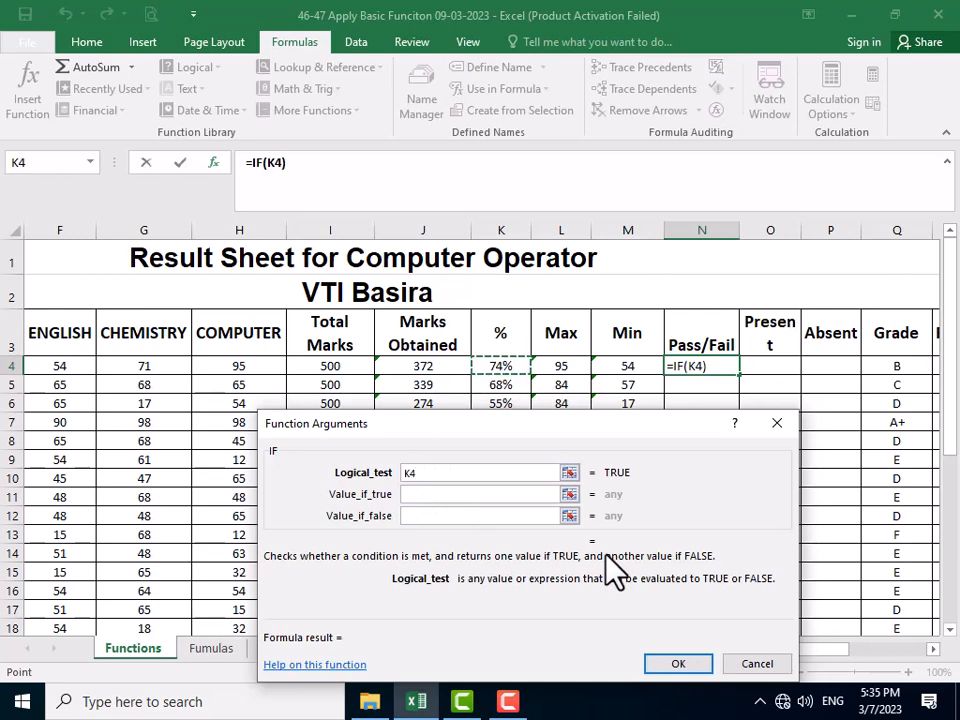
type("+")
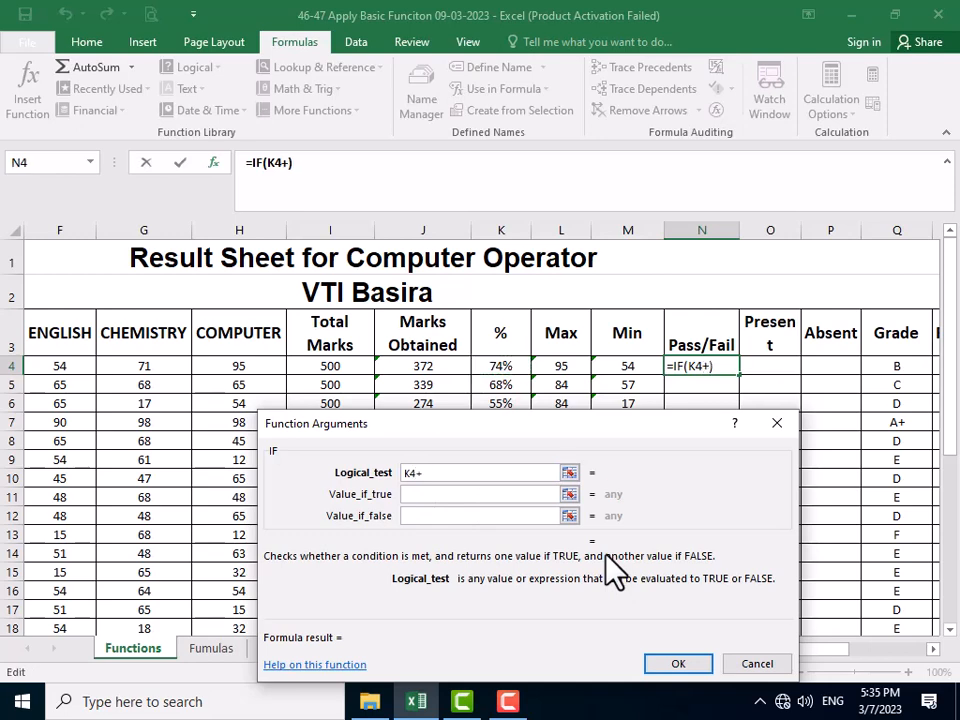
type(">")
key("BackSpace")
key("BackSpace")
type("=")
type(".")
type(">")
type("4")
type("0")
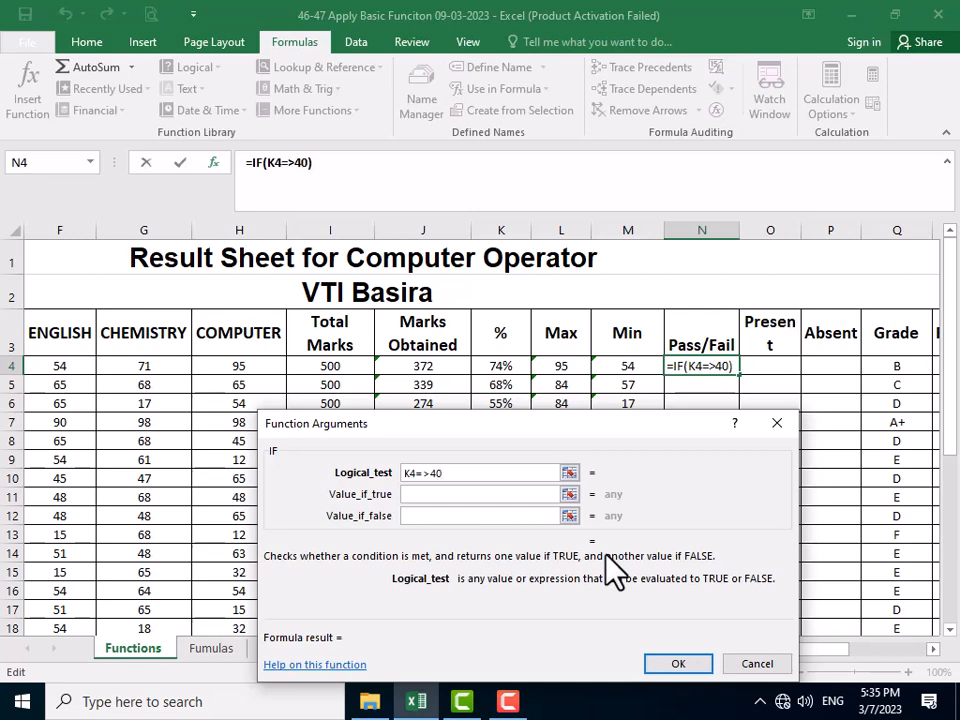
type("%")
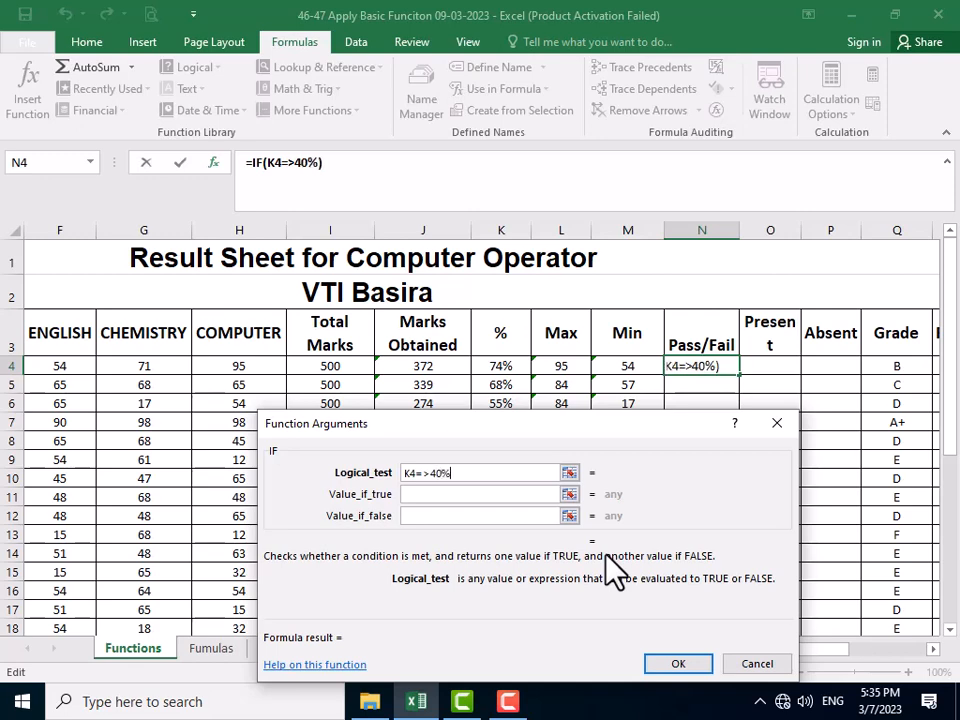
left_click(482, 495)
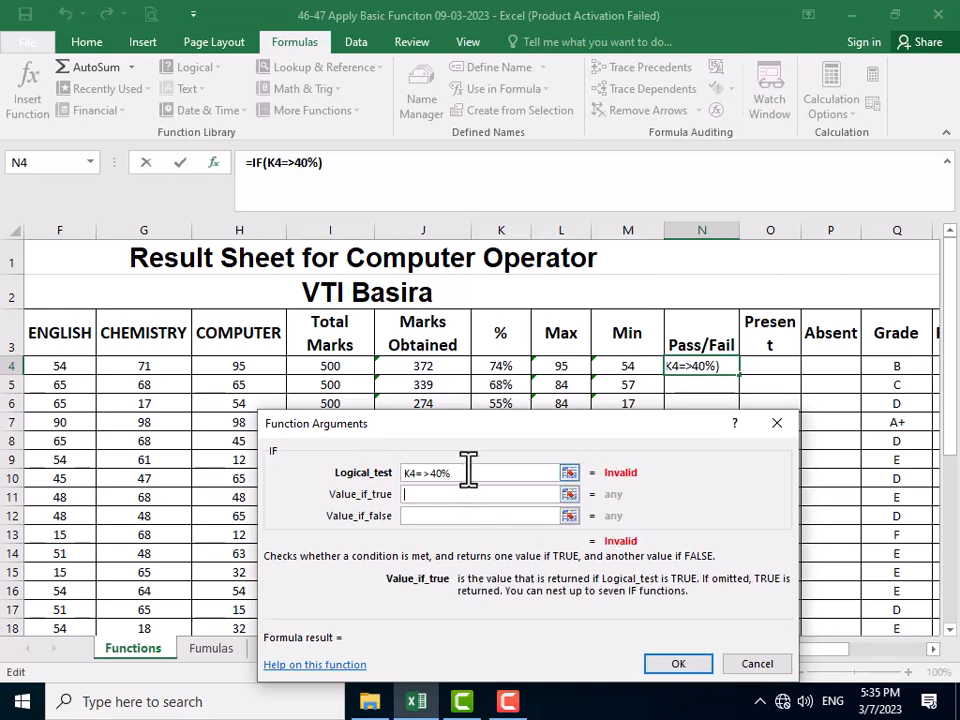
left_click(405, 472)
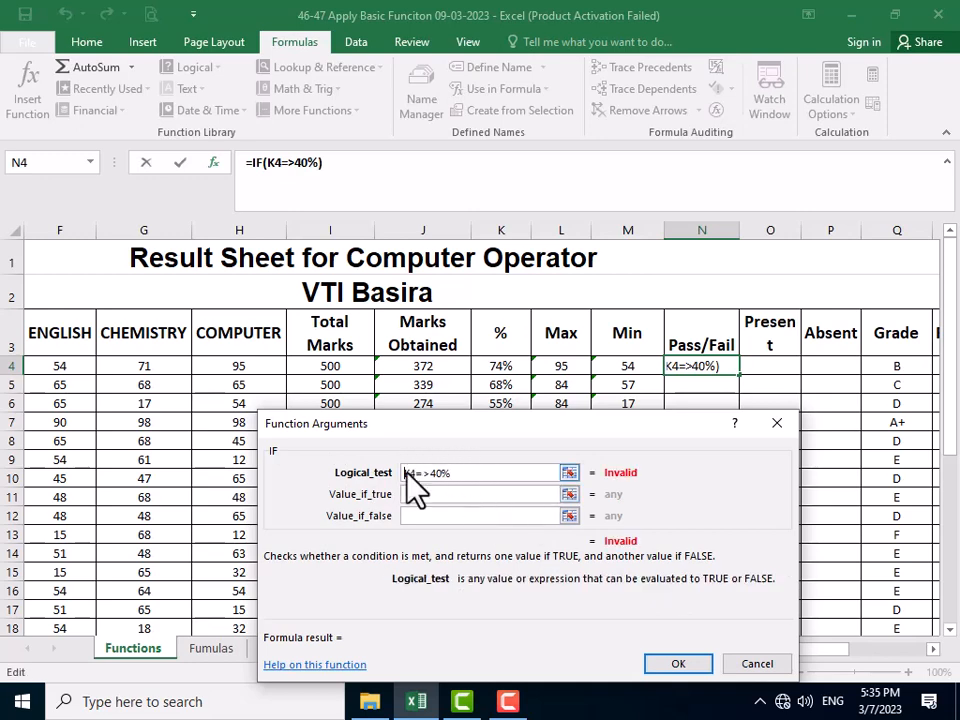
left_click(473, 493)
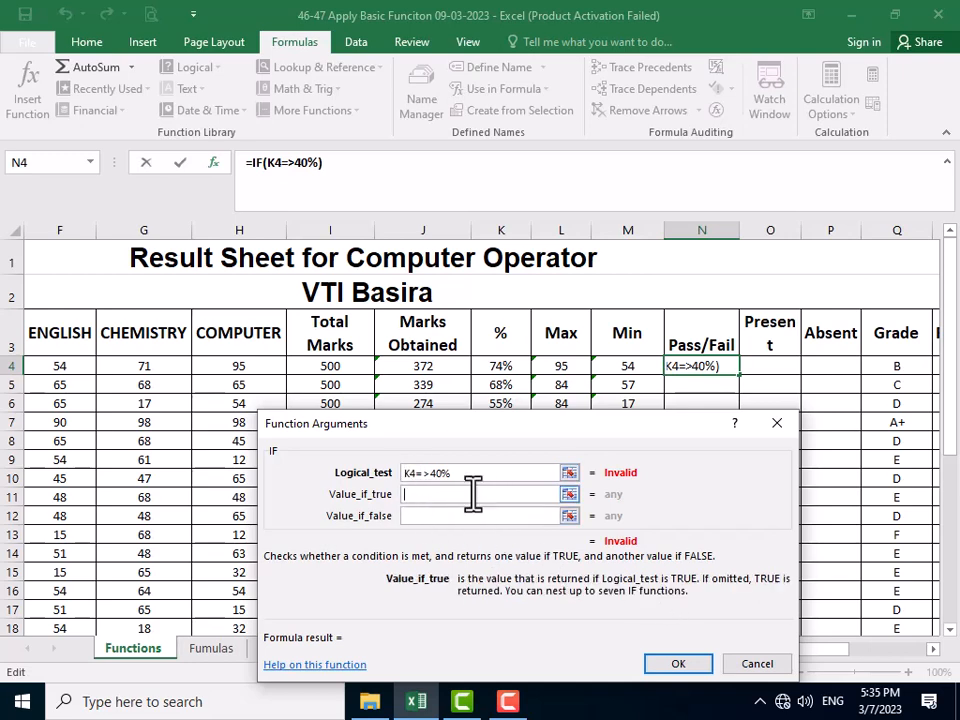
left_click(405, 474)
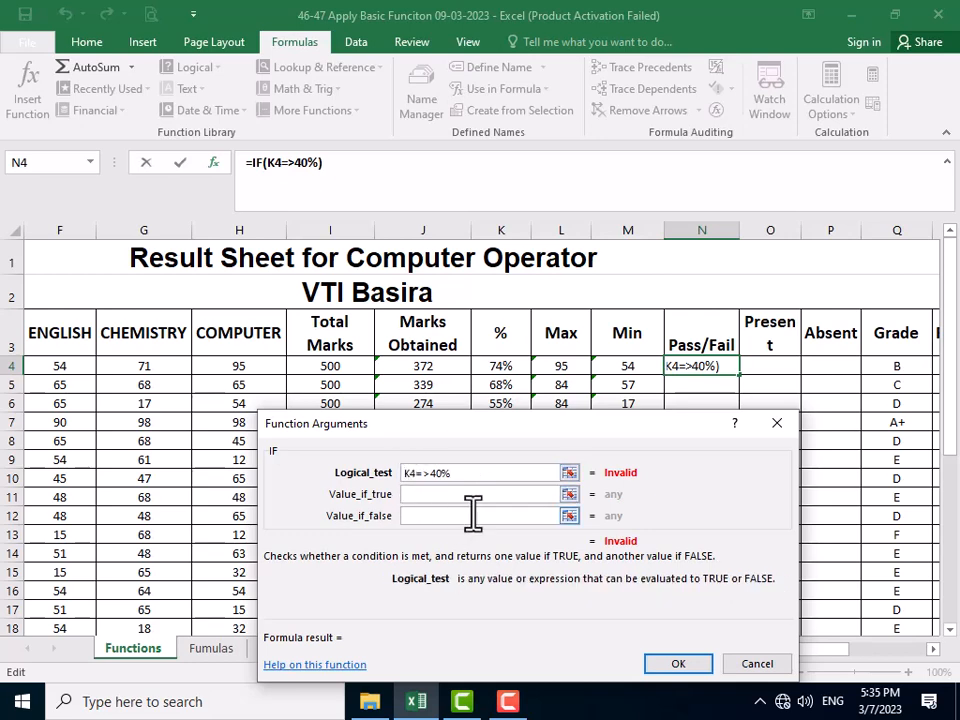
type("=")
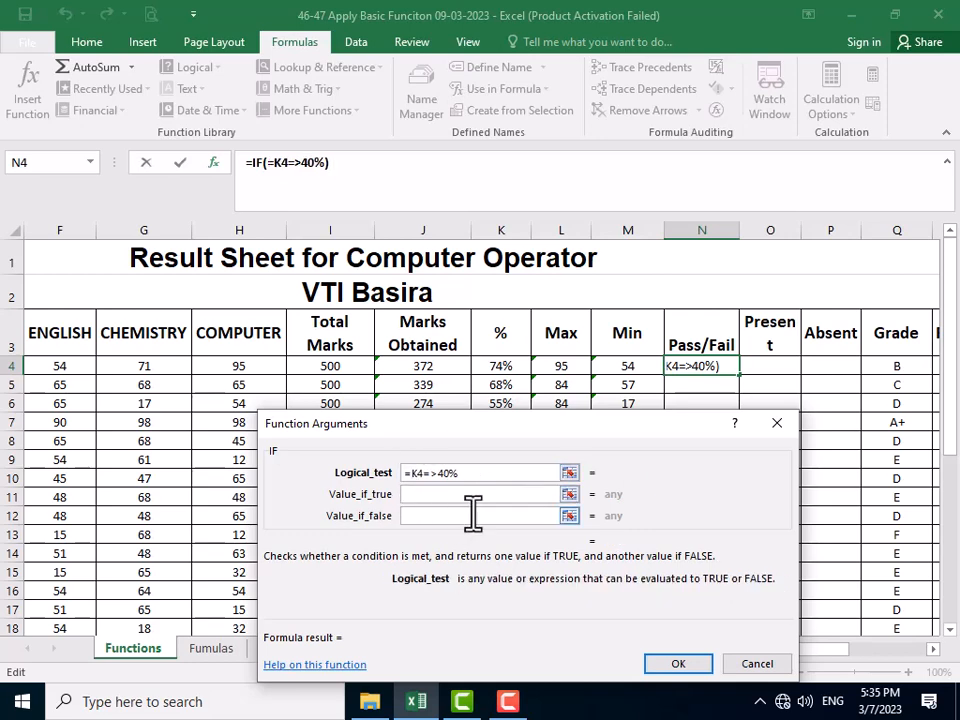
left_click(446, 494)
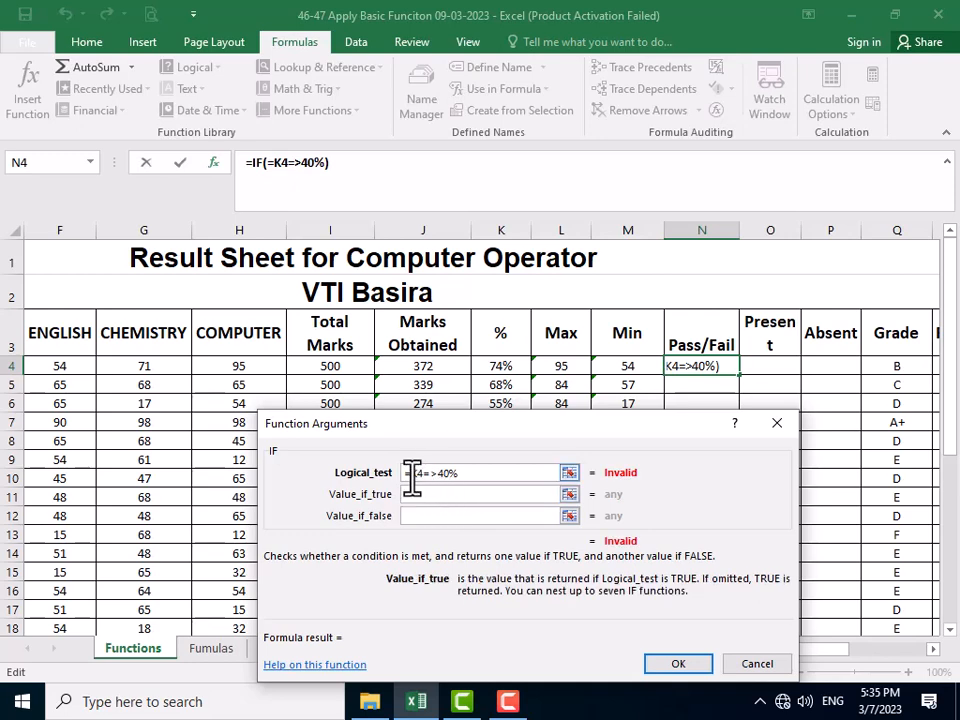
left_click(412, 473)
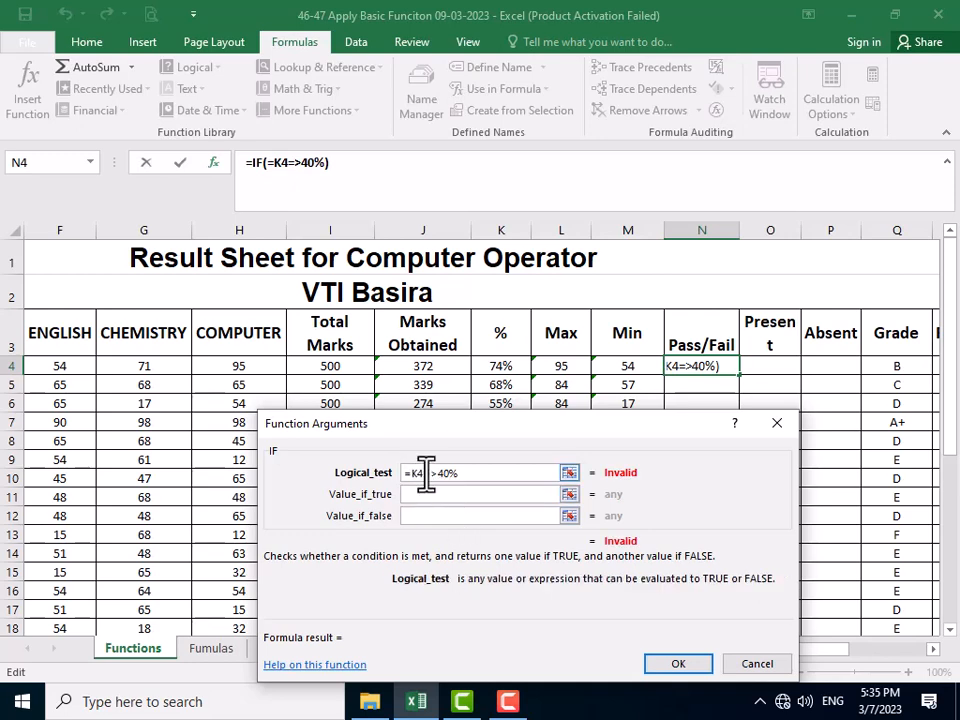
key("BackSpace")
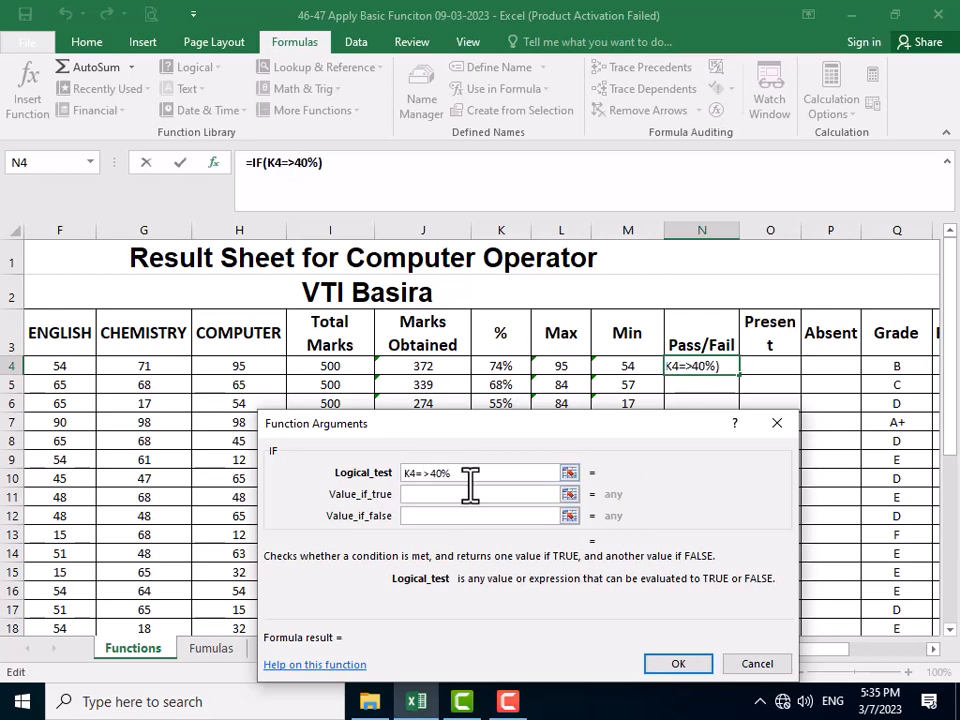
Set IF's Value_if_true argument to "Pass" and its Value_if_false argument to "Fail"
left_click(462, 494)
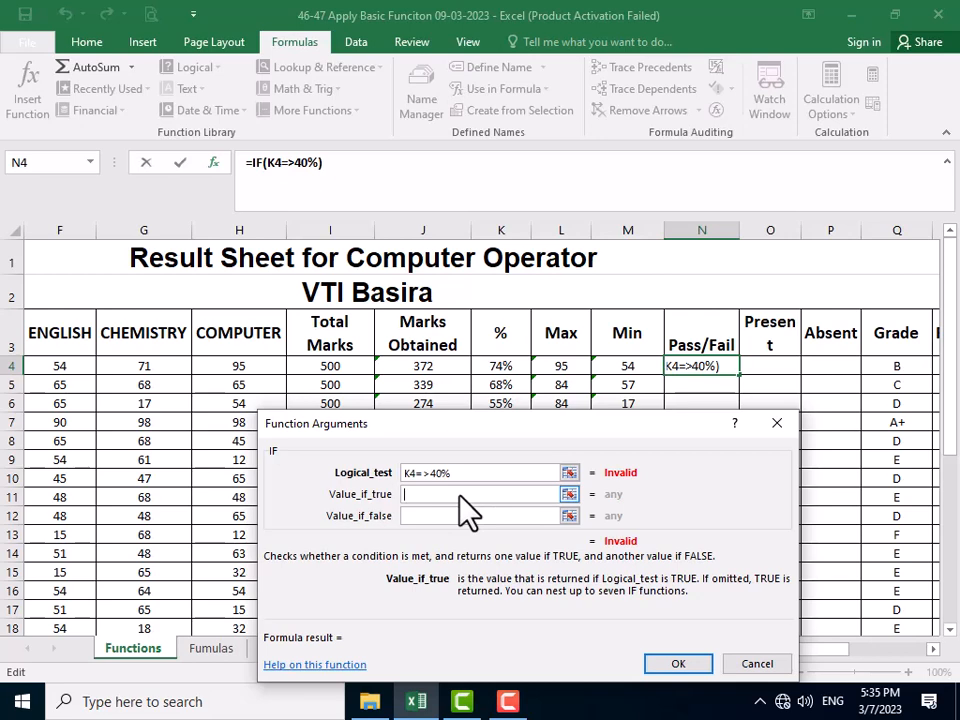
type("p")
key("BackSpace")
type("Pass")
key("Tab")
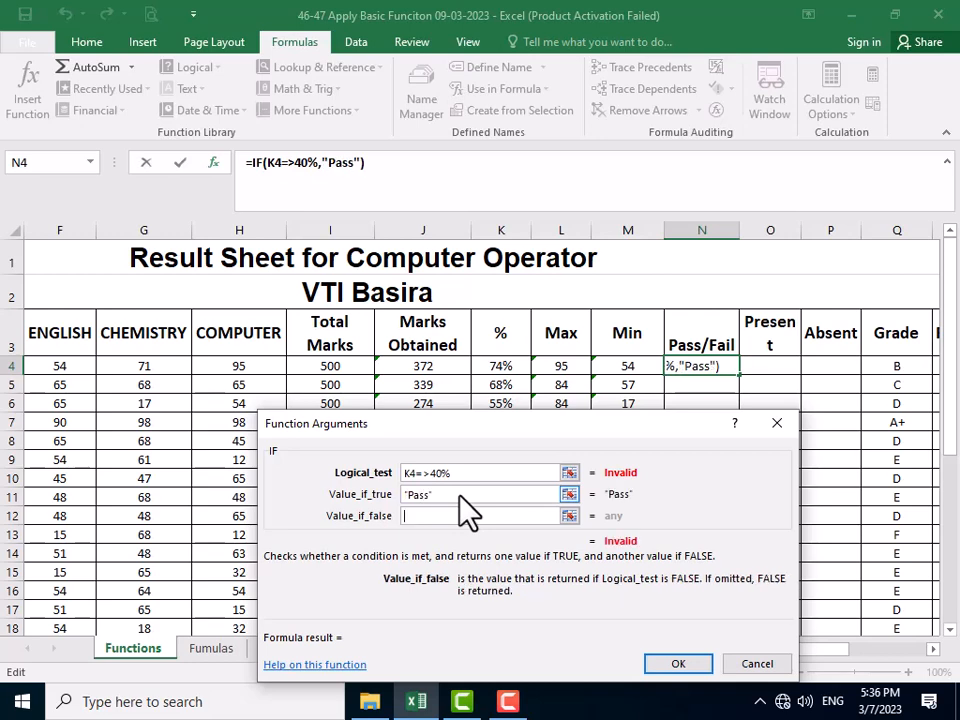
type("Fail")
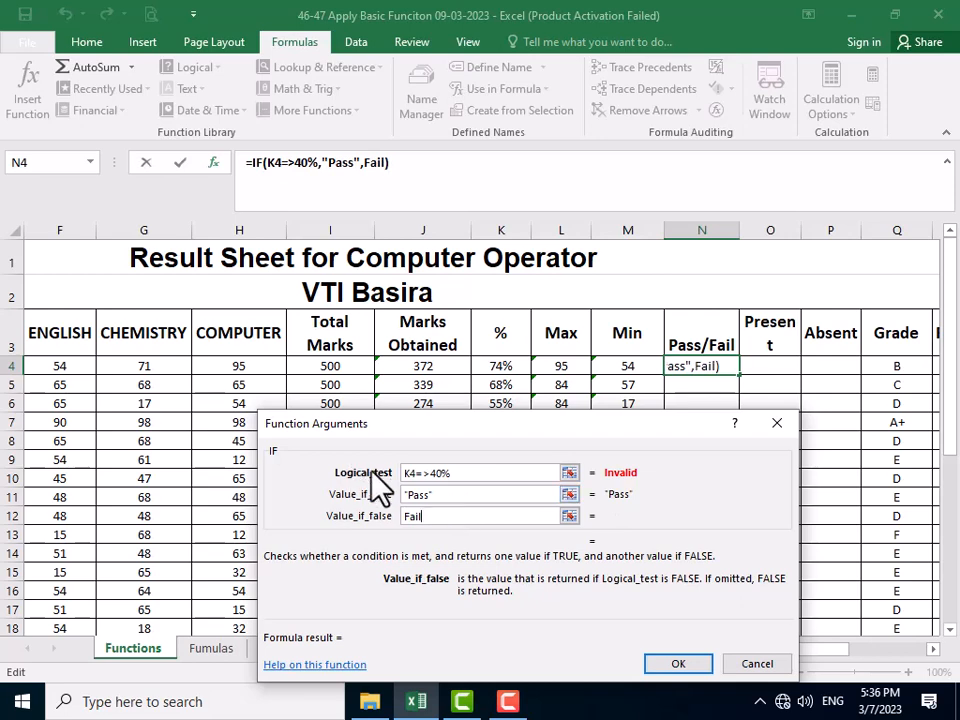
Correct the operator in IF's Logical_test so it reads K4>=40%, and insert the finished function in N4
left_click(428, 475)
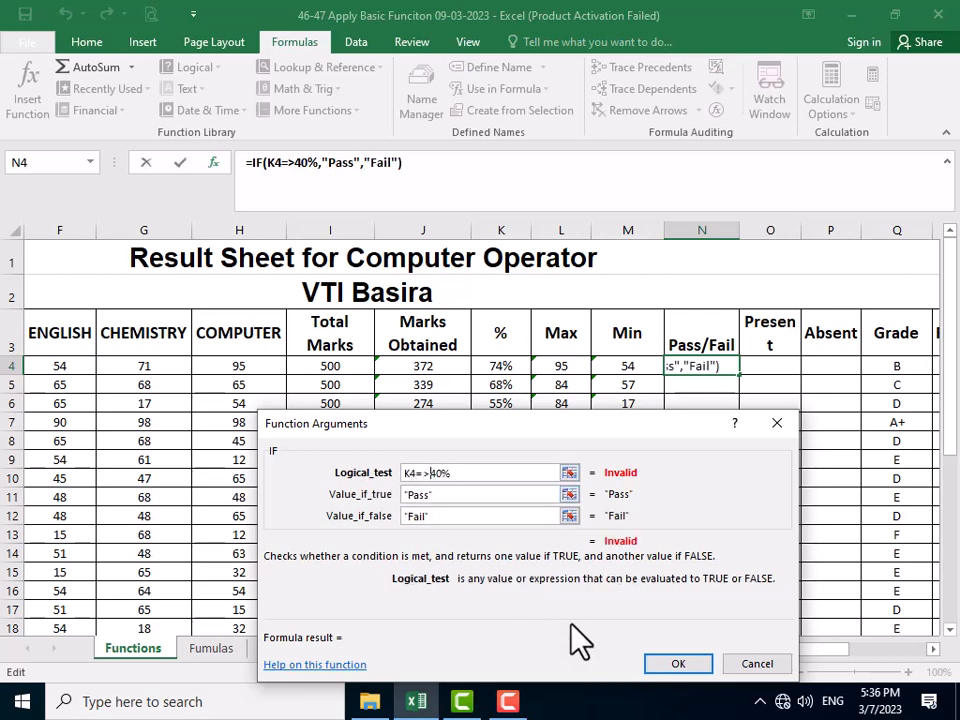
key("BackSpace")
key("BackSpace")
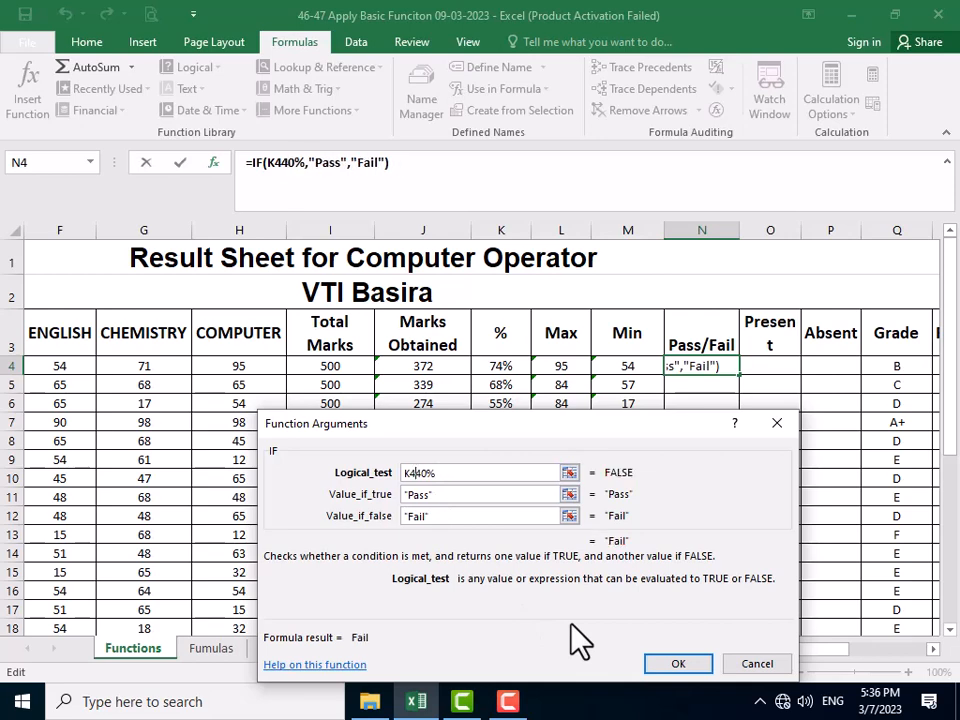
type(">")
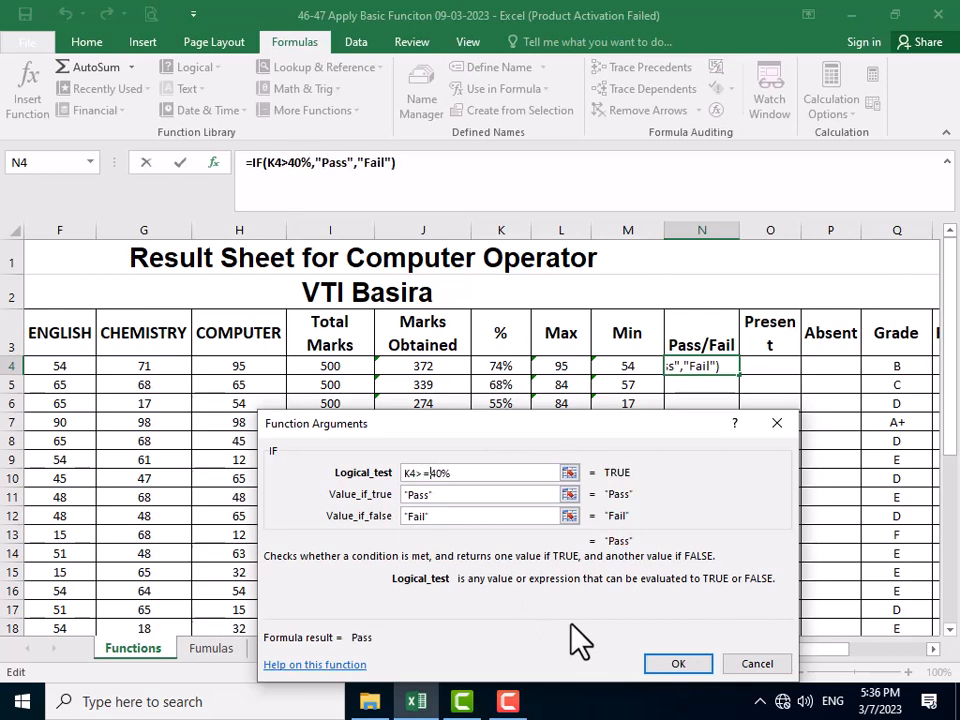
type("=")
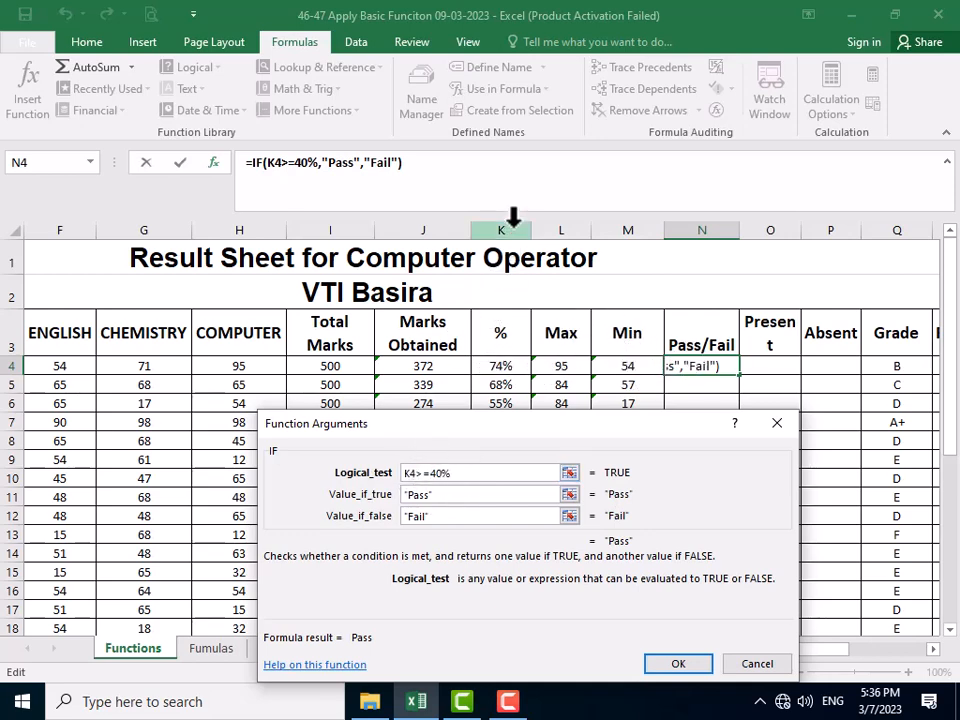
left_click(431, 473)
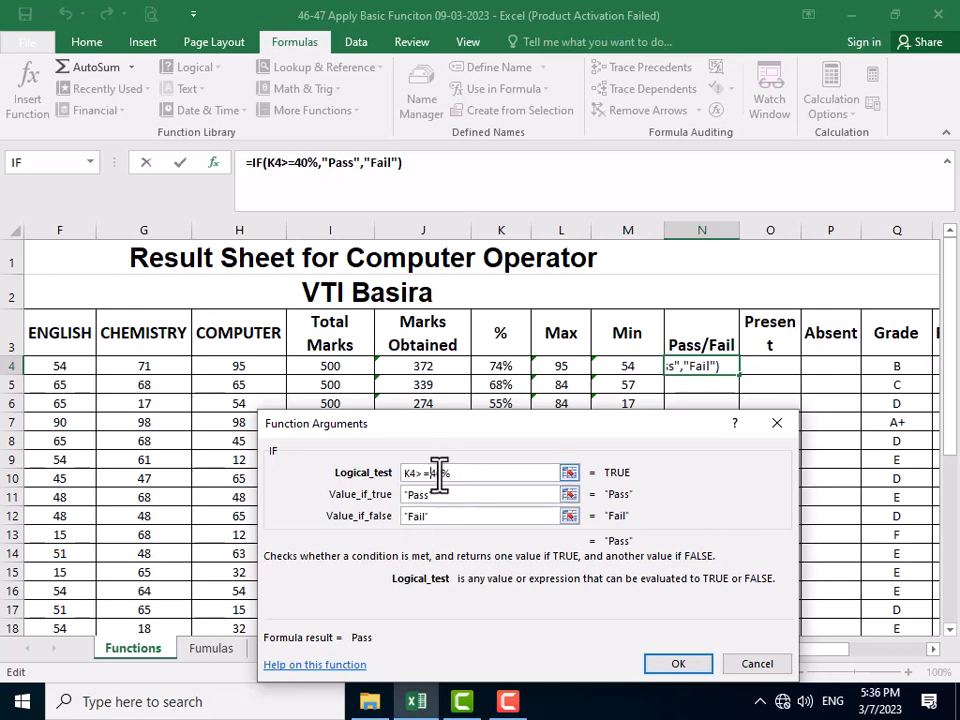
left_click(436, 473)
left_click(658, 666)
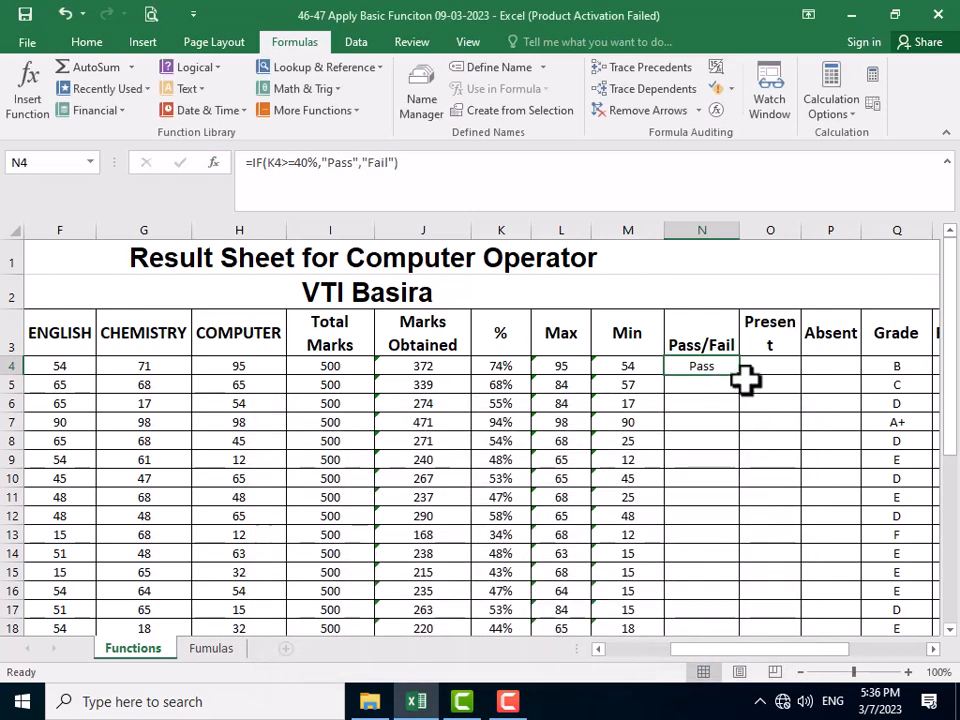
Fill the IF formula from N4 down the Pass/Fail column through N35
left_click_drag(740, 375, 703, 587)
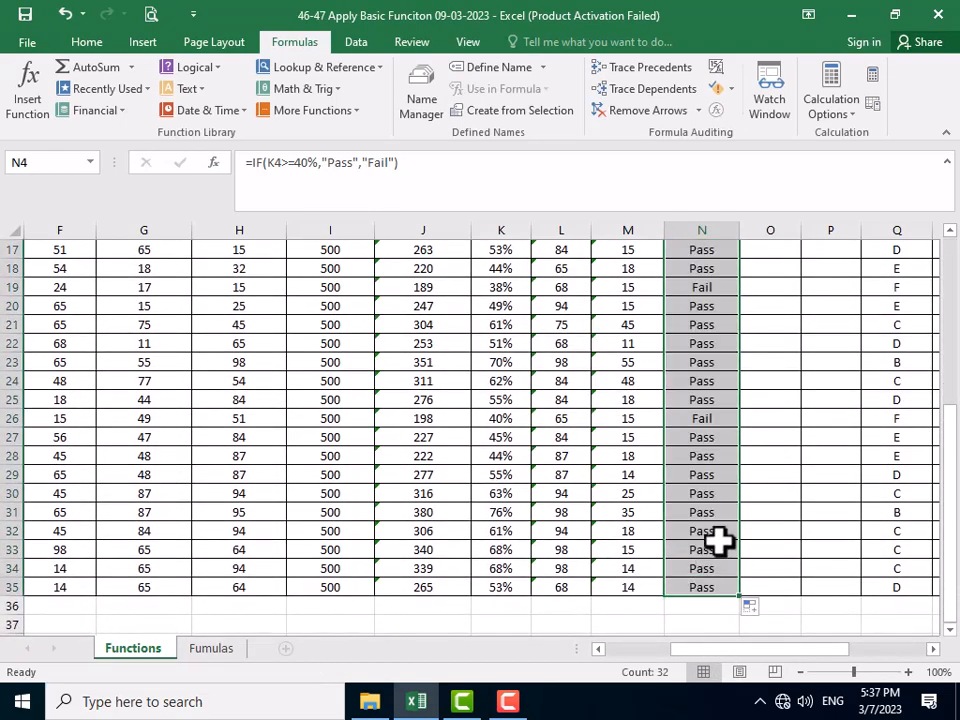
scroll(729, 454, "up", 4)
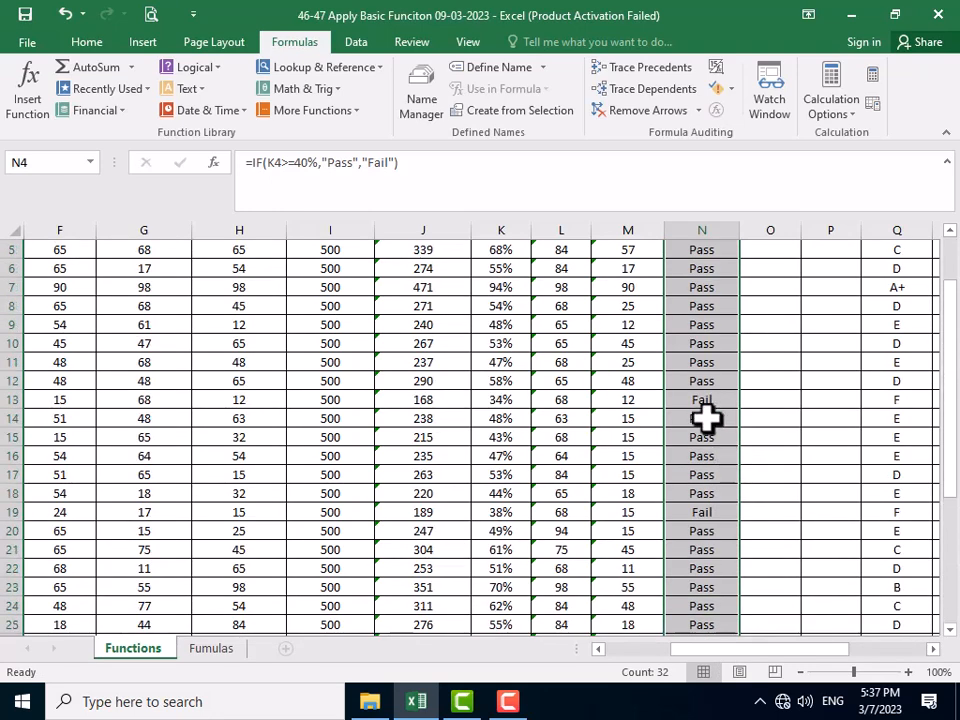
scroll(710, 420, "up", 2)
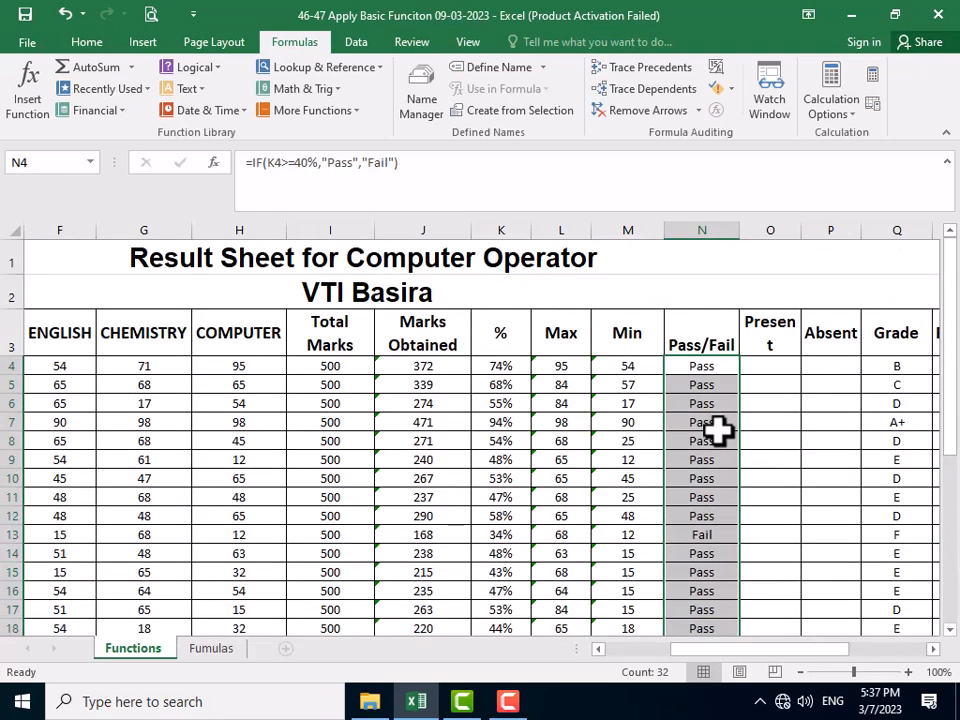
Select cell O4 and widen the Present column so that its heading fits on one line
left_click(776, 368)
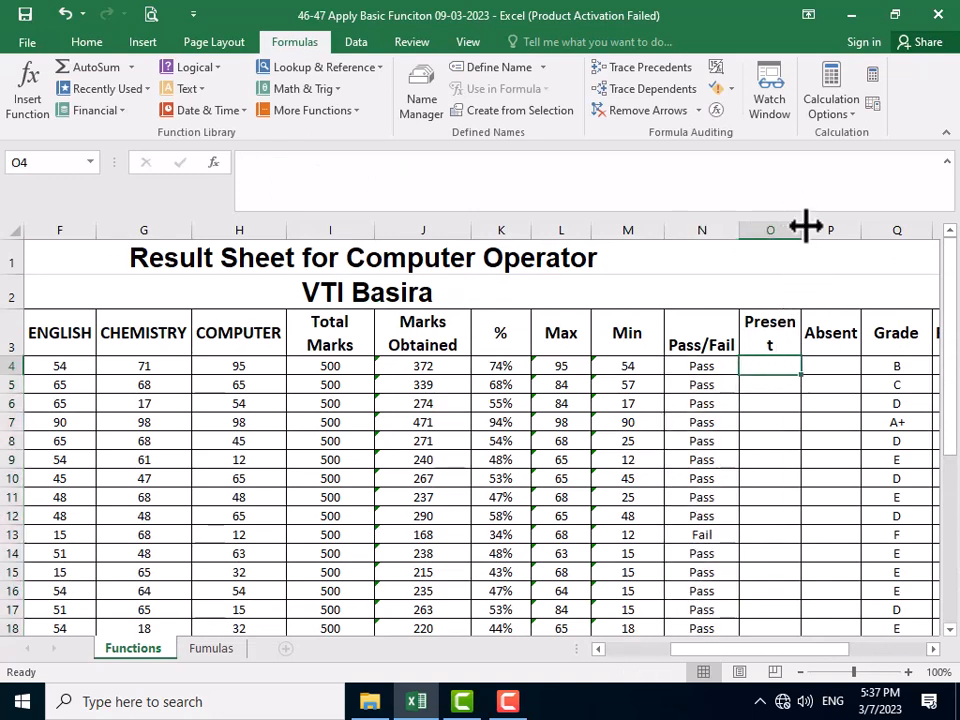
left_click_drag(803, 228, 812, 229)
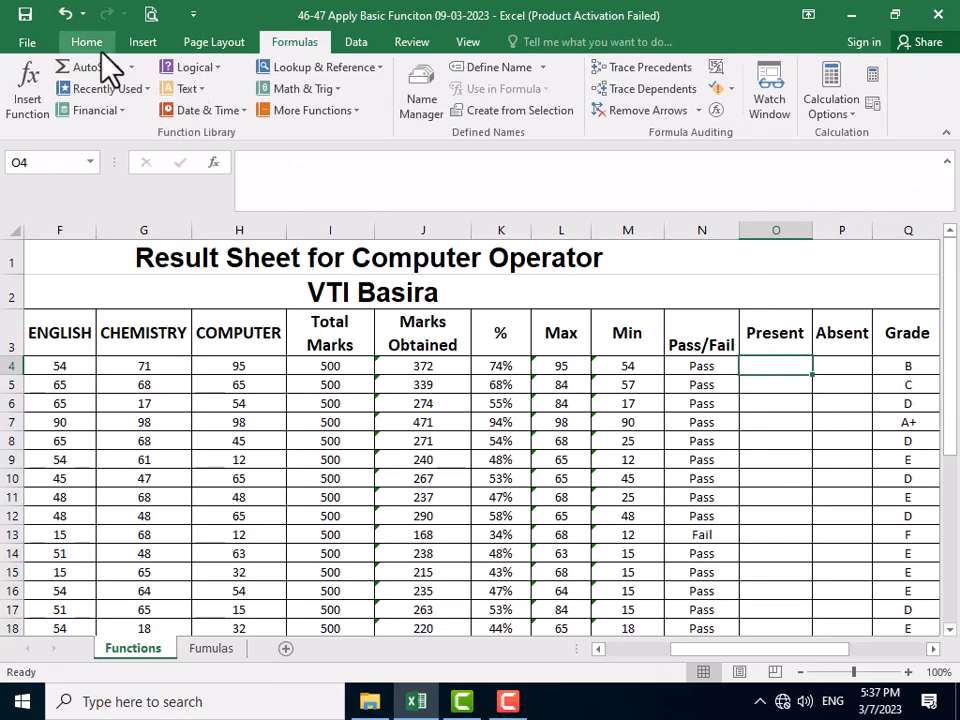
Start inserting the COUNT function in cell O4, choosing it from the list of all functions
left_click(27, 86)
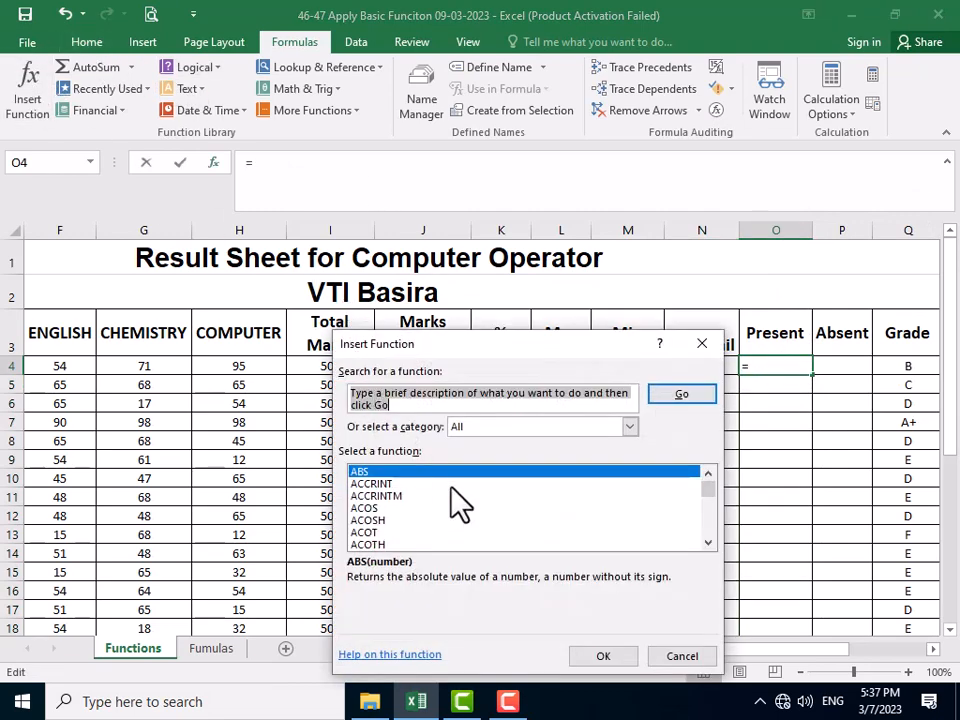
left_click(474, 432)
left_click(470, 437)
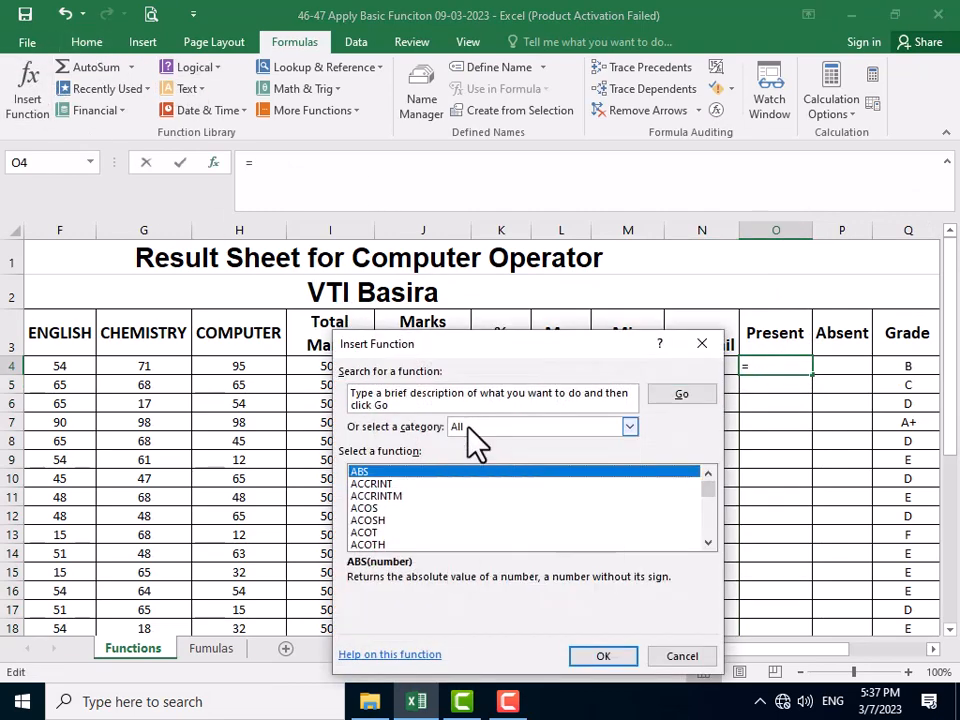
left_click(395, 495)
key("c")
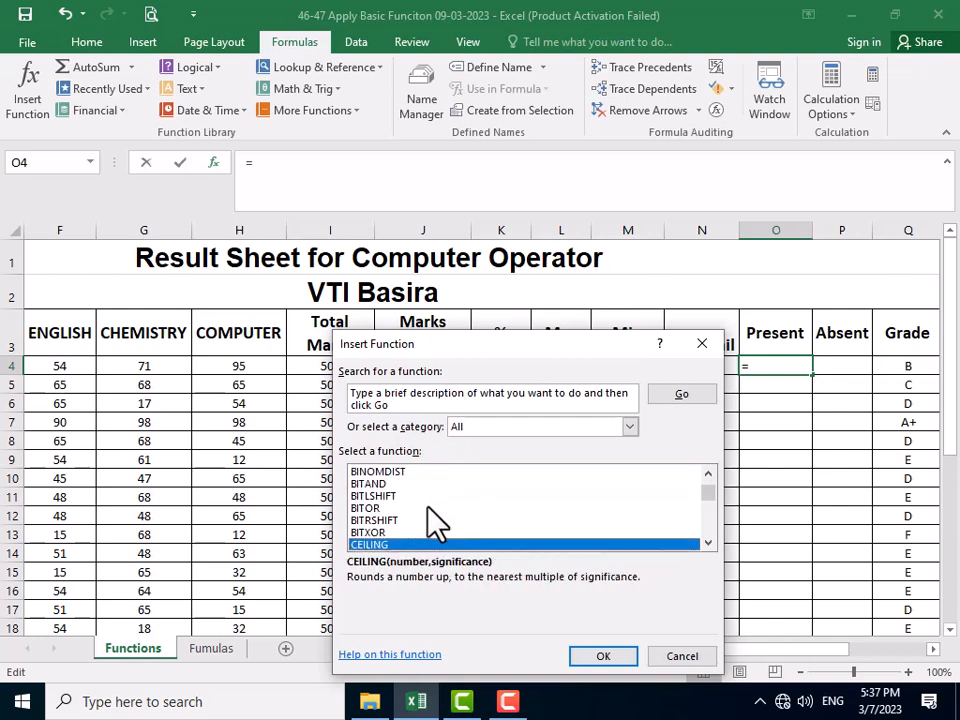
key("Down")
key("Down")
key("Down")
key("Down")
key("Down")
key("Down")
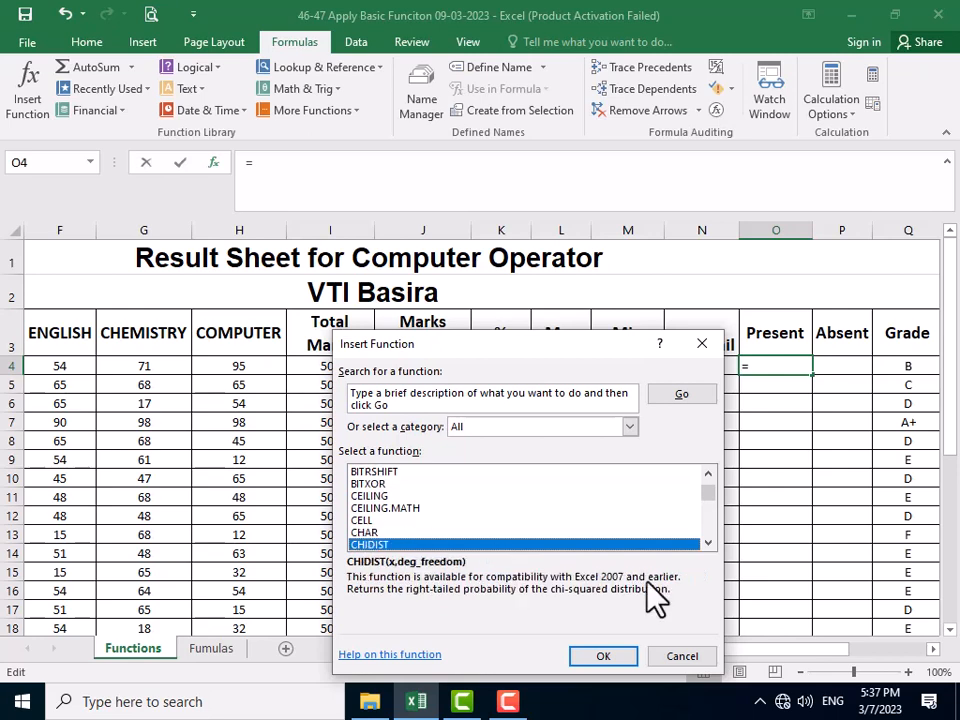
key("Down")
key("Down")
key("Down")
key("Down")
key("Down")
key("Down")
key("Down")
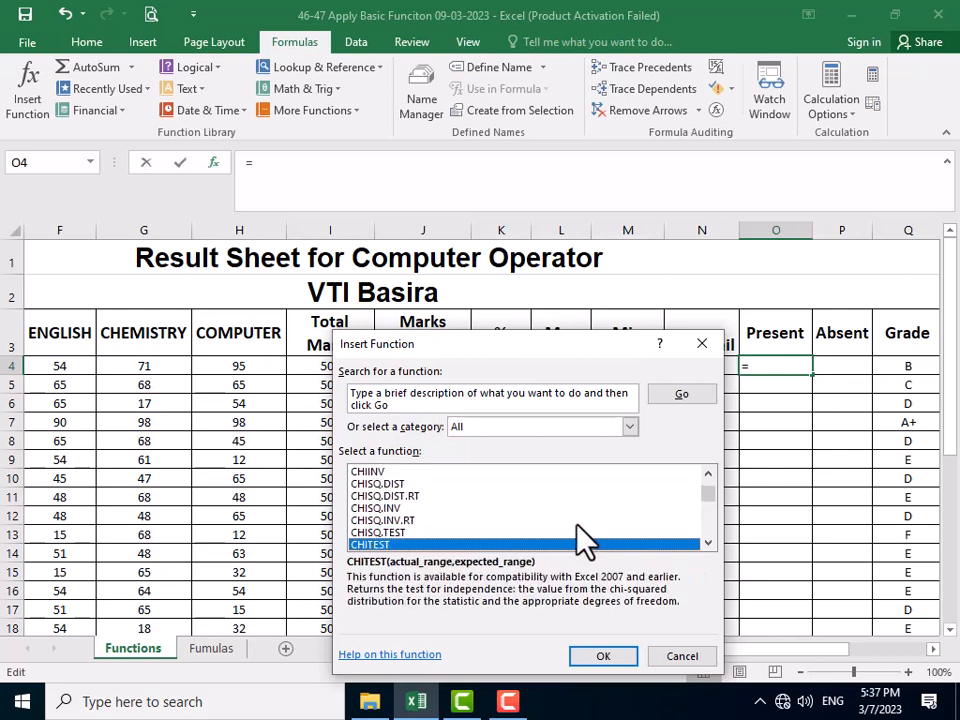
key("Down")
key("Down")
key("Down")
key("Down")
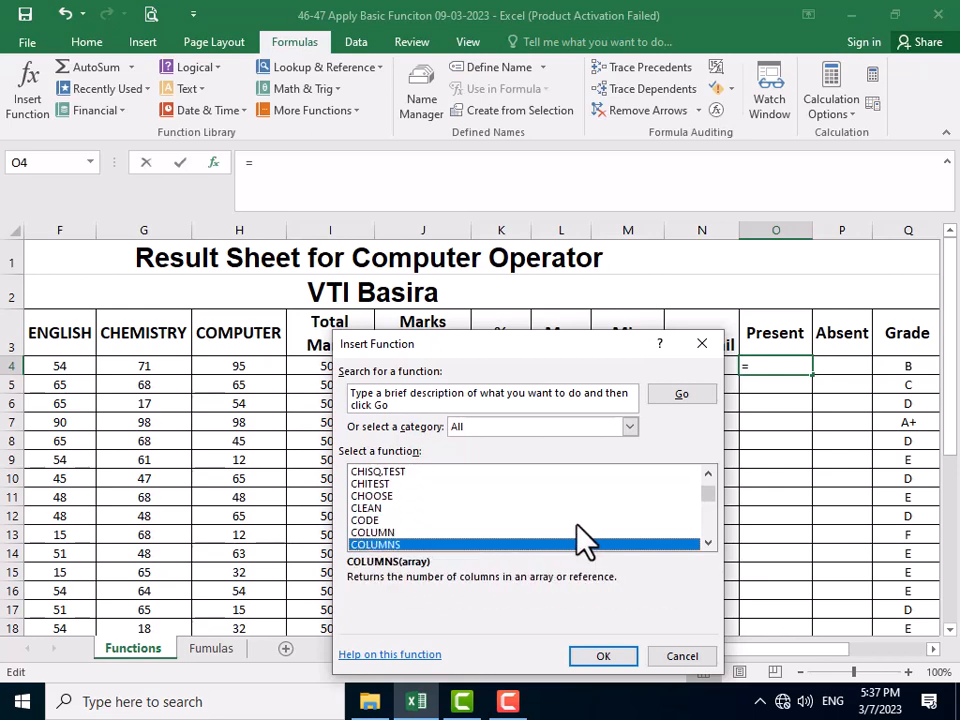
key("Down")
key("Down")
key("Down")
key("Down")
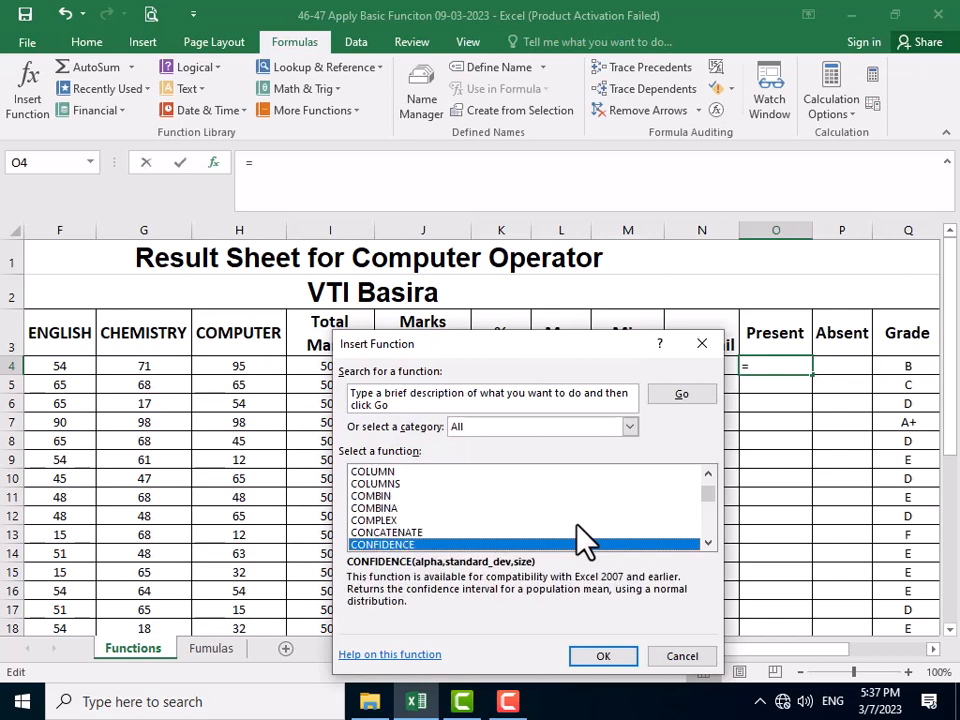
key("Down")
key("Down")
key("Down")
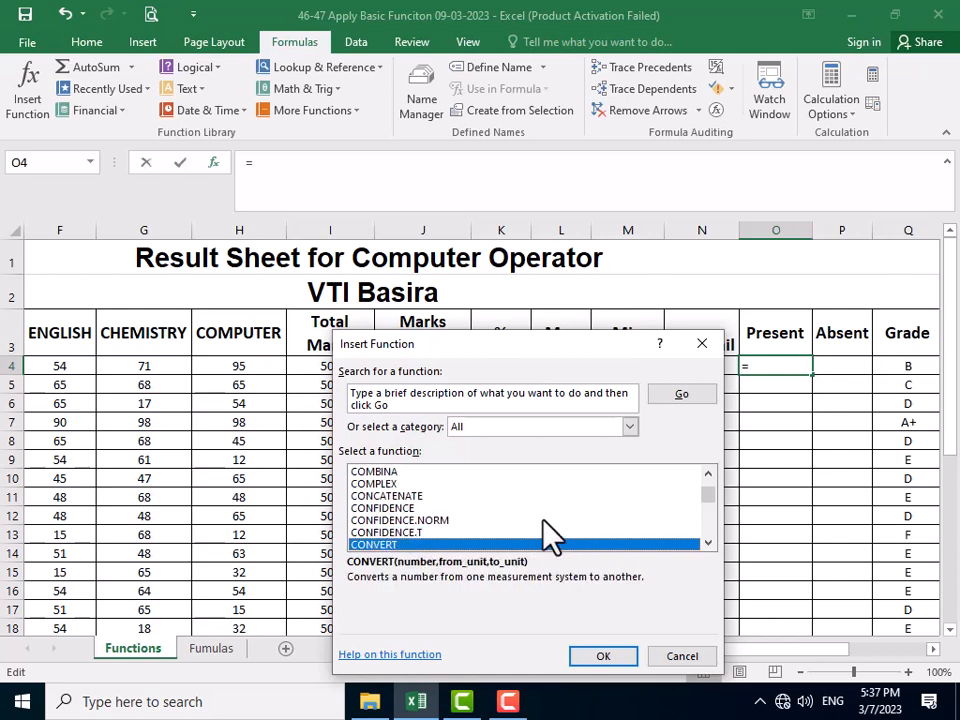
key("Down")
key("Down")
key("Down")
key("Down")
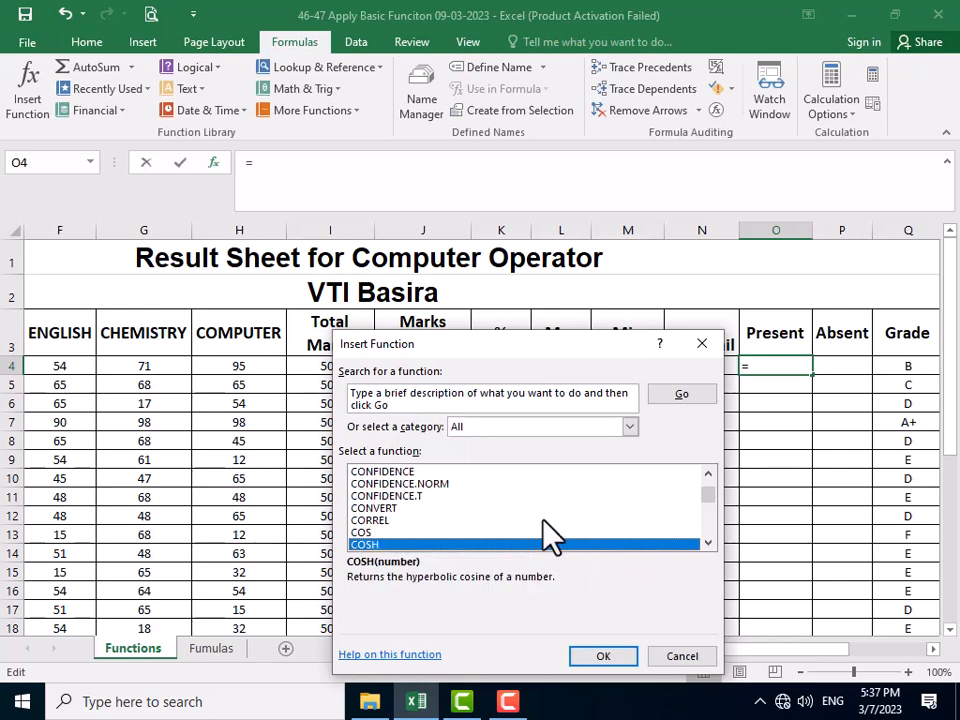
key("Down")
key("Down")
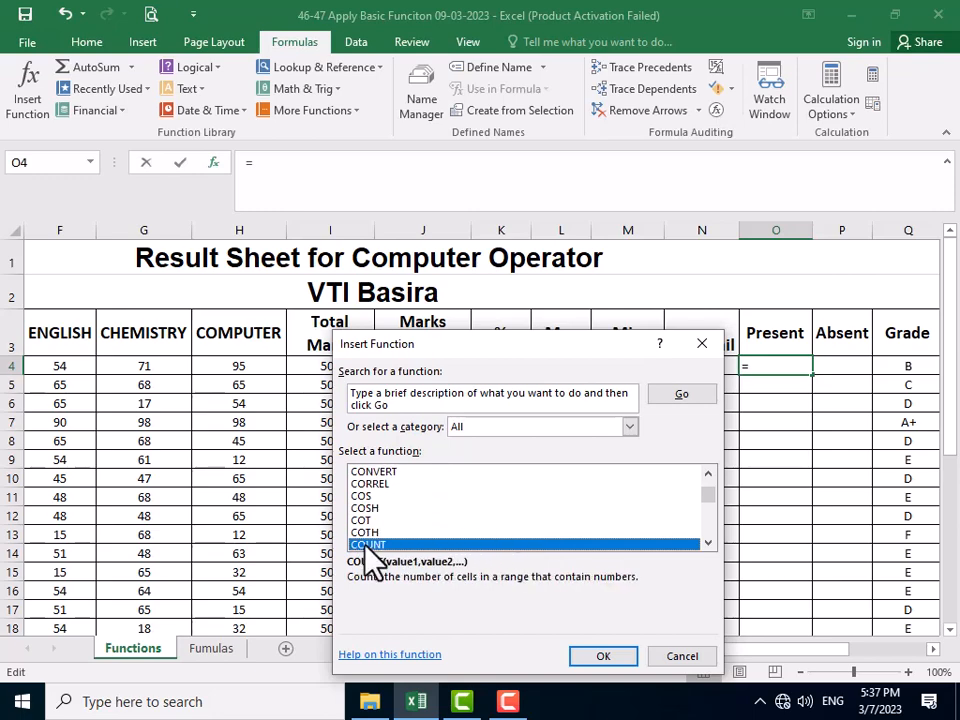
key("Return")
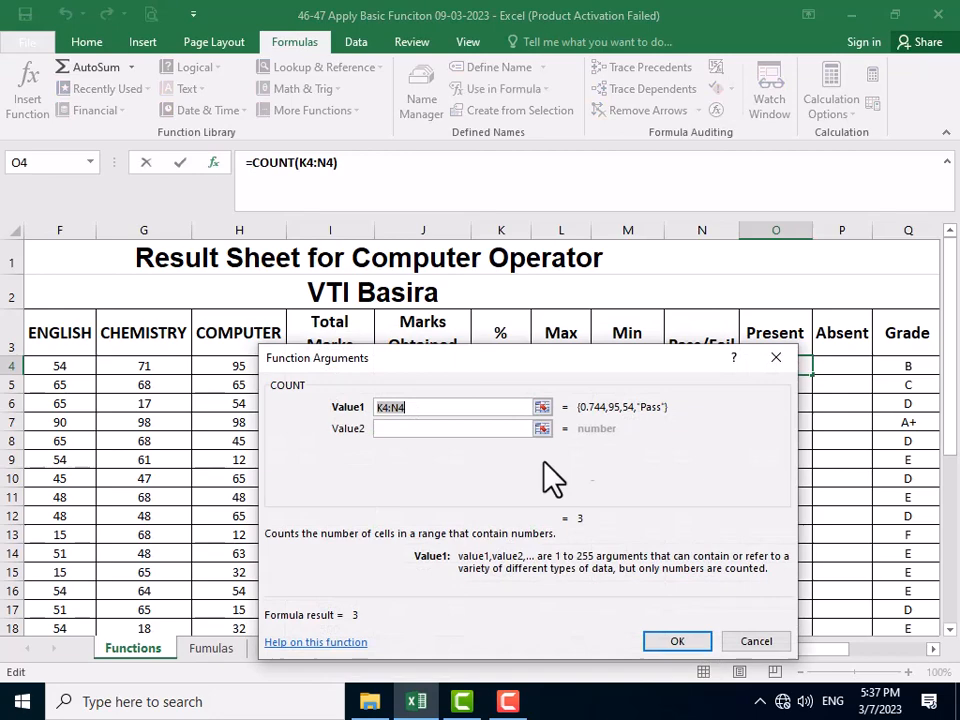
Set COUNT's Value1 argument to D4:H4, insert the function in O4, and fill it down the Present column through O35
left_click(541, 407)
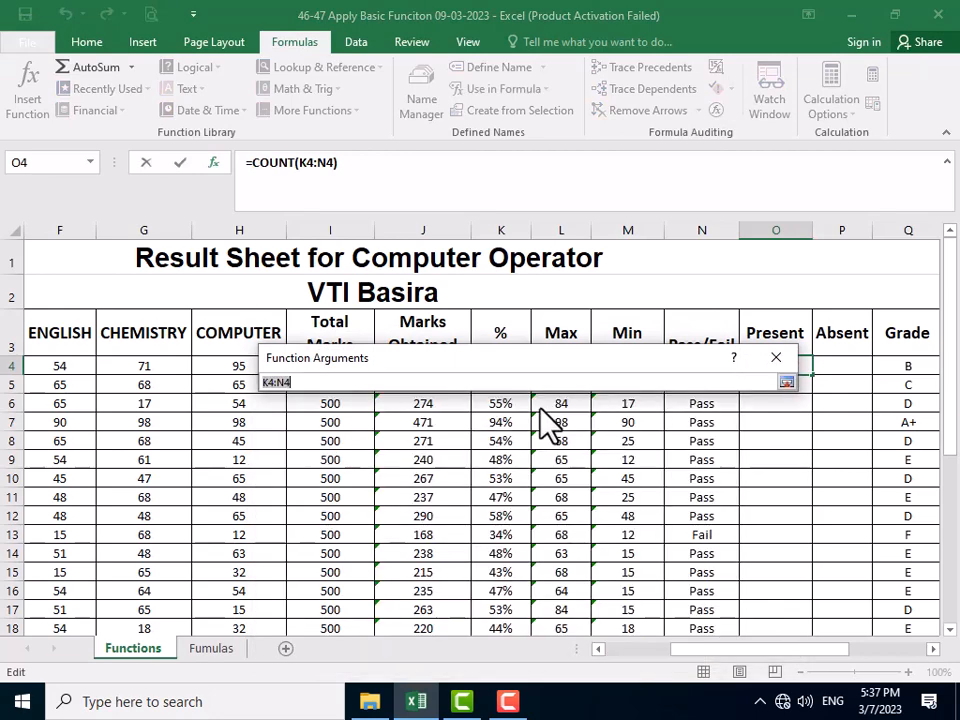
left_click(597, 649)
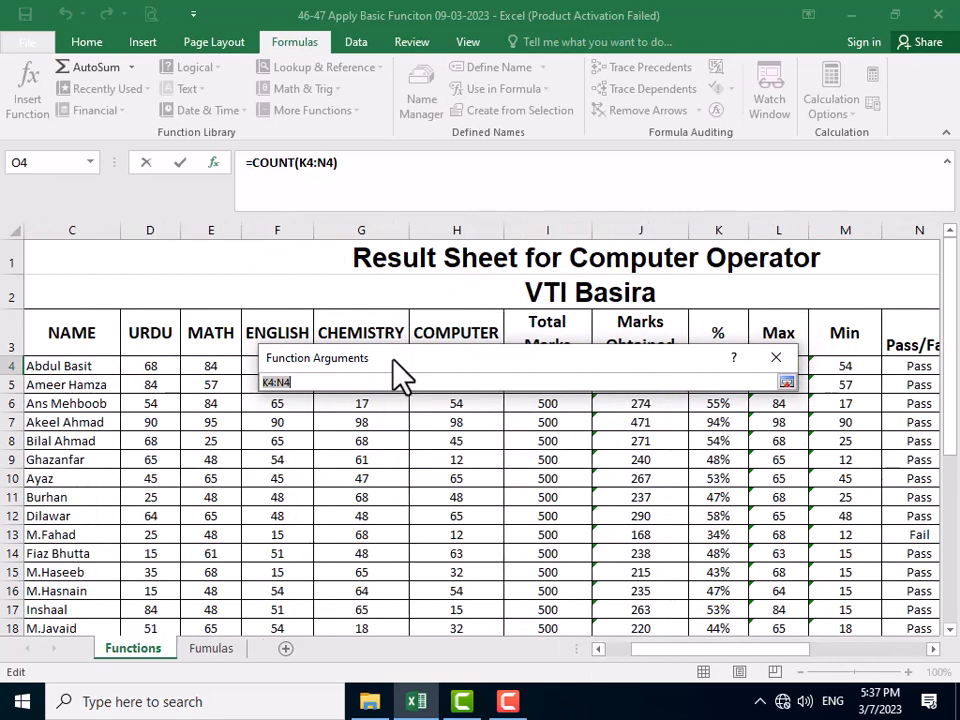
left_click_drag(395, 362, 389, 420)
left_click_drag(150, 365, 469, 363)
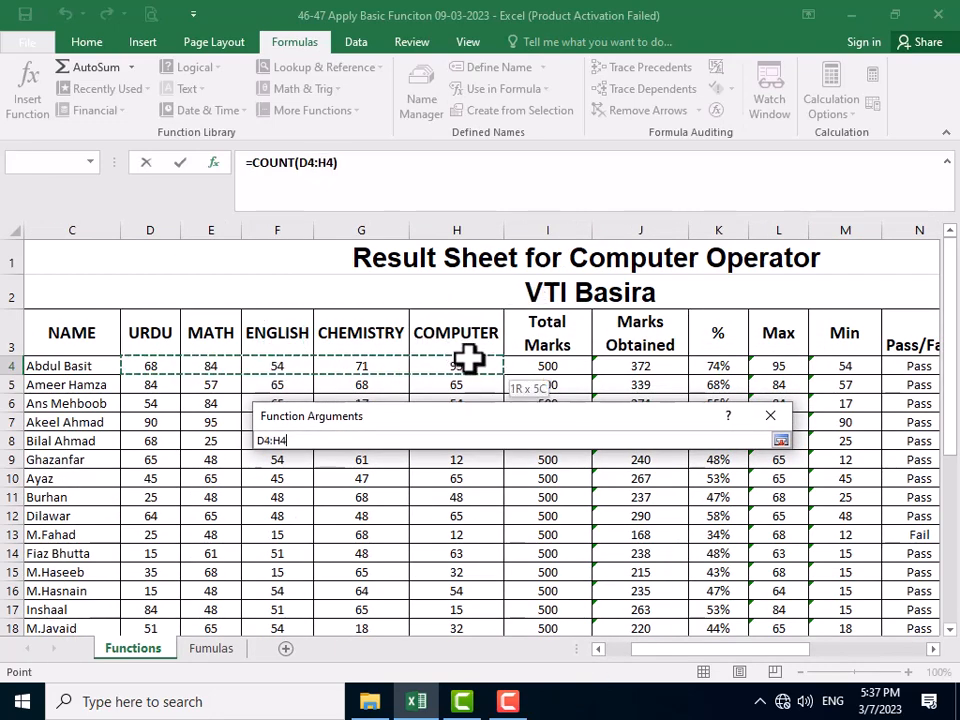
left_click(780, 441)
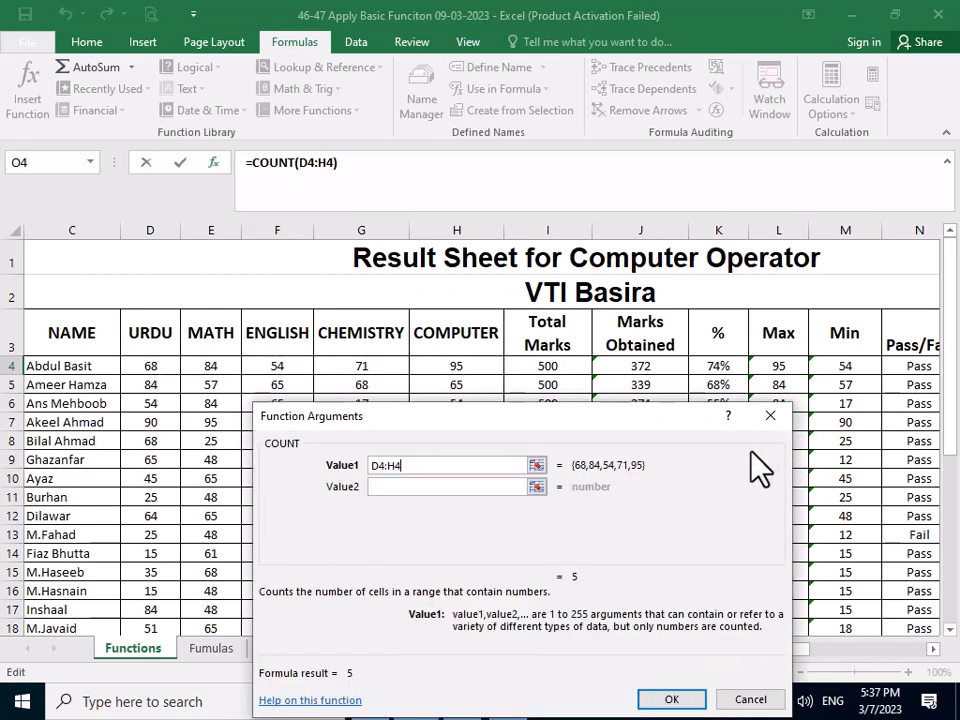
left_click(668, 700)
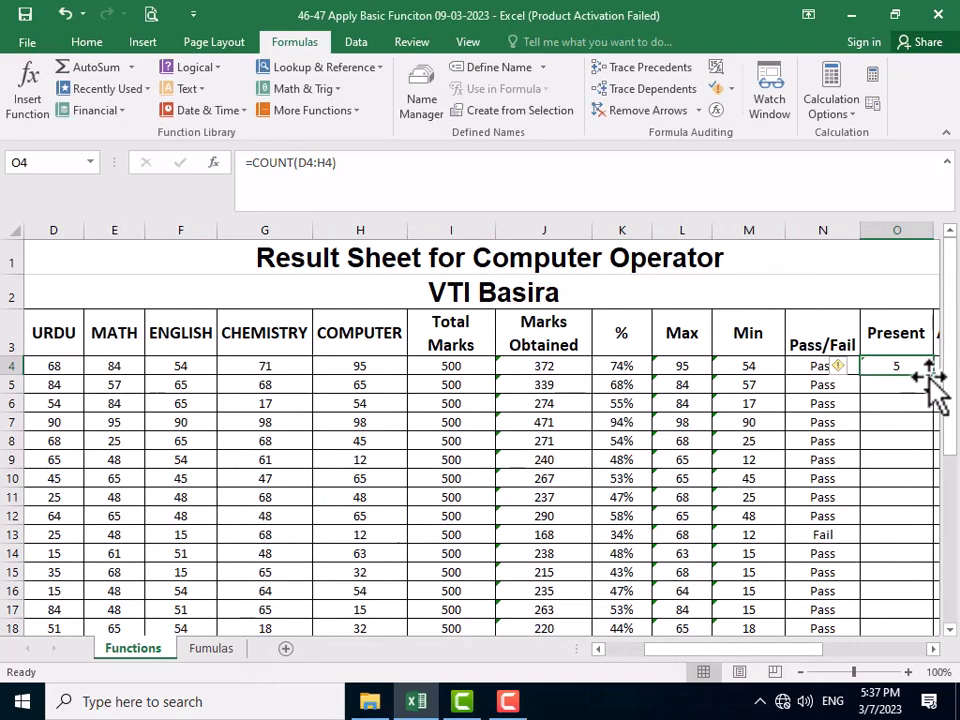
left_click_drag(937, 376, 889, 615)
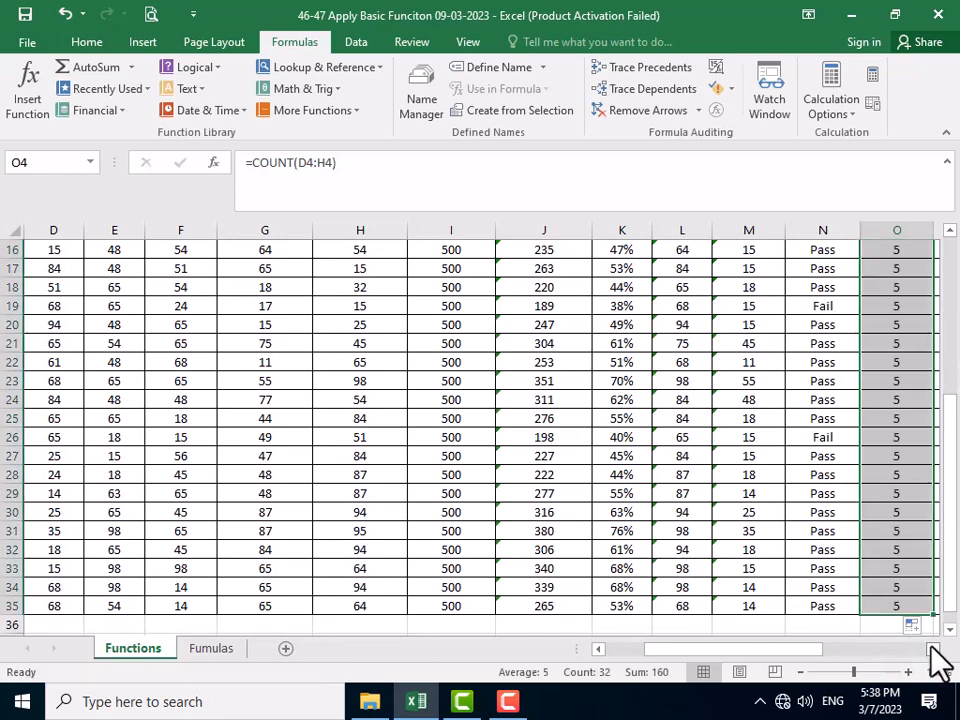
Start inserting the COUNTBLANK function in cell P4 of the Absent column, choosing it from the list of all functions
left_click(930, 648)
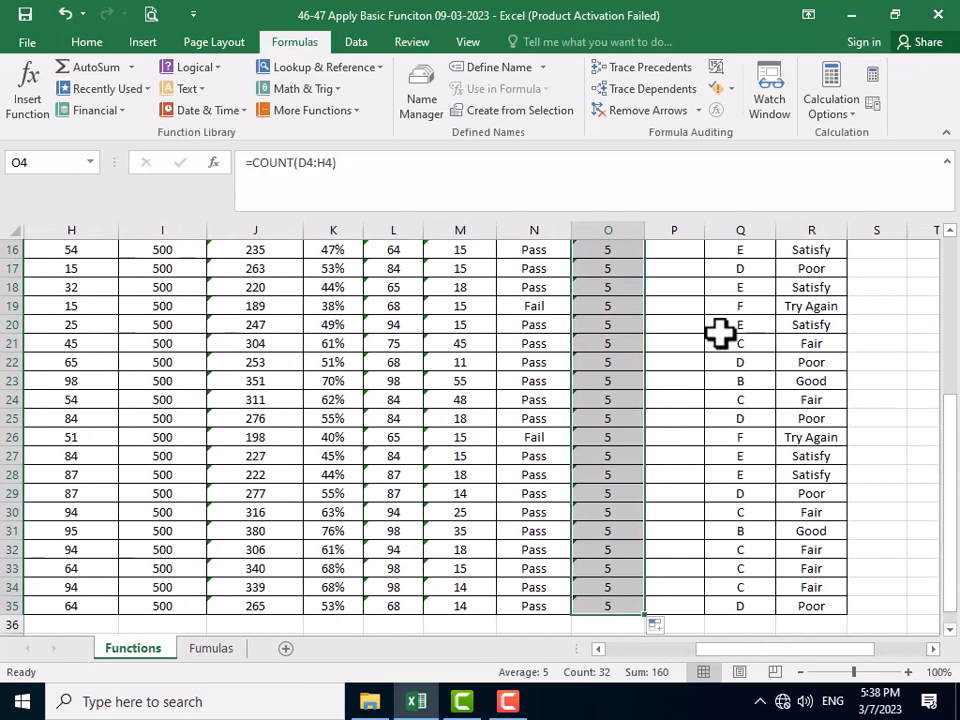
scroll(690, 315, "up", 5)
left_click(664, 368)
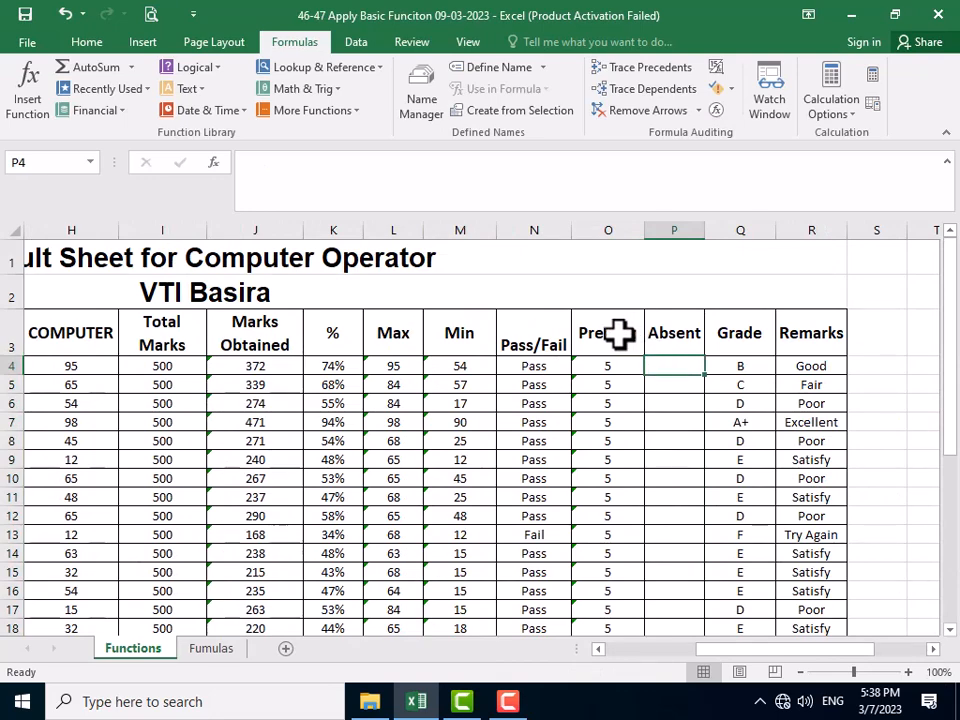
left_click(28, 80)
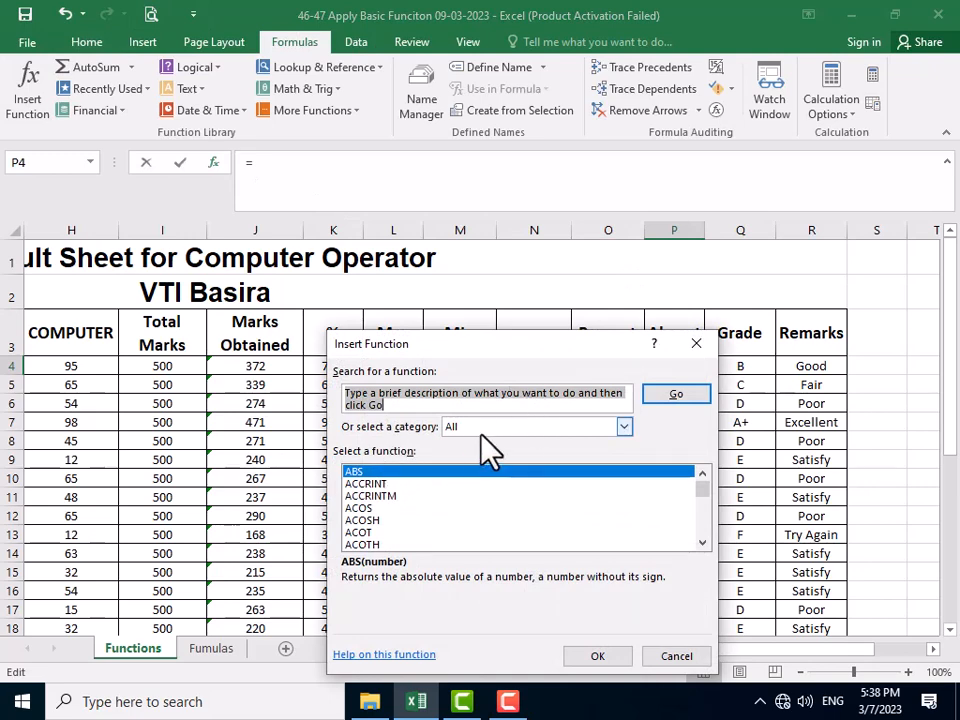
left_click(368, 496)
key("c")
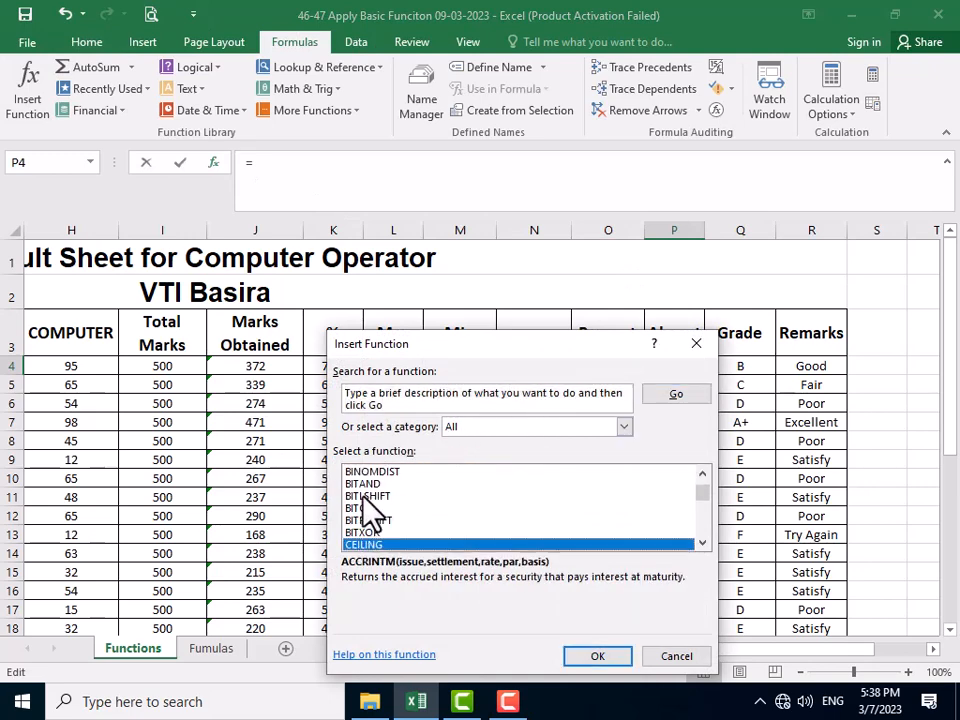
key("Down")
key("Down")
key("Down")
key("Down")
key("Down")
key("Down")
key("Down")
key("Down")
key("Down")
key("Down")
key("Down")
key("Down")
key("Down")
key("Down")
key("Down")
key("Down")
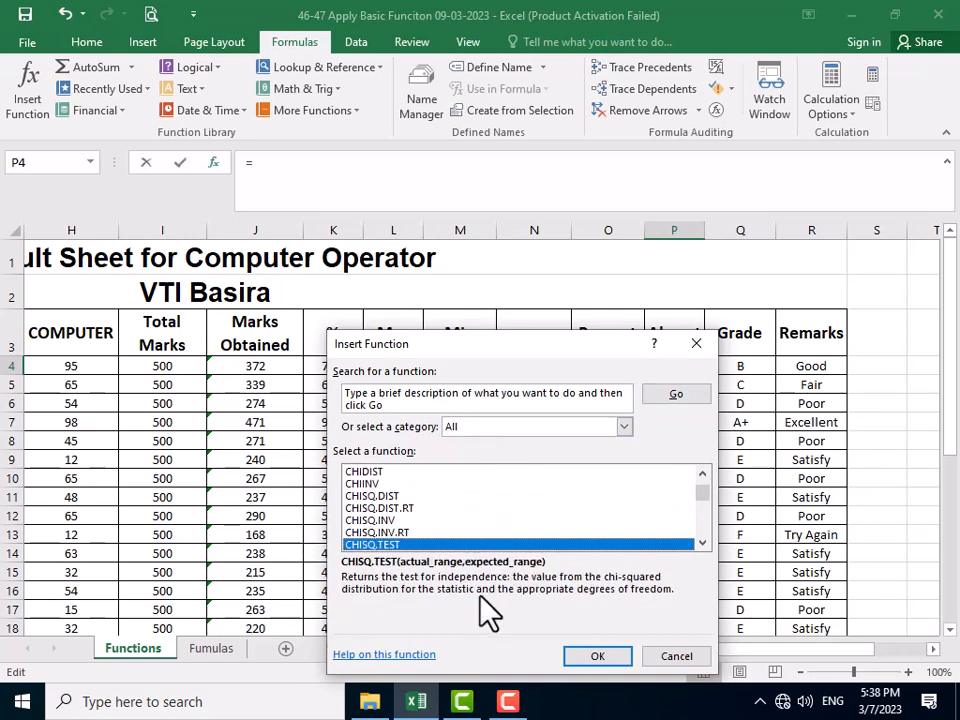
key("Down")
key("Down")
key("Down")
key("Down")
key("Down")
key("Down")
key("Down")
key("Down")
key("Down")
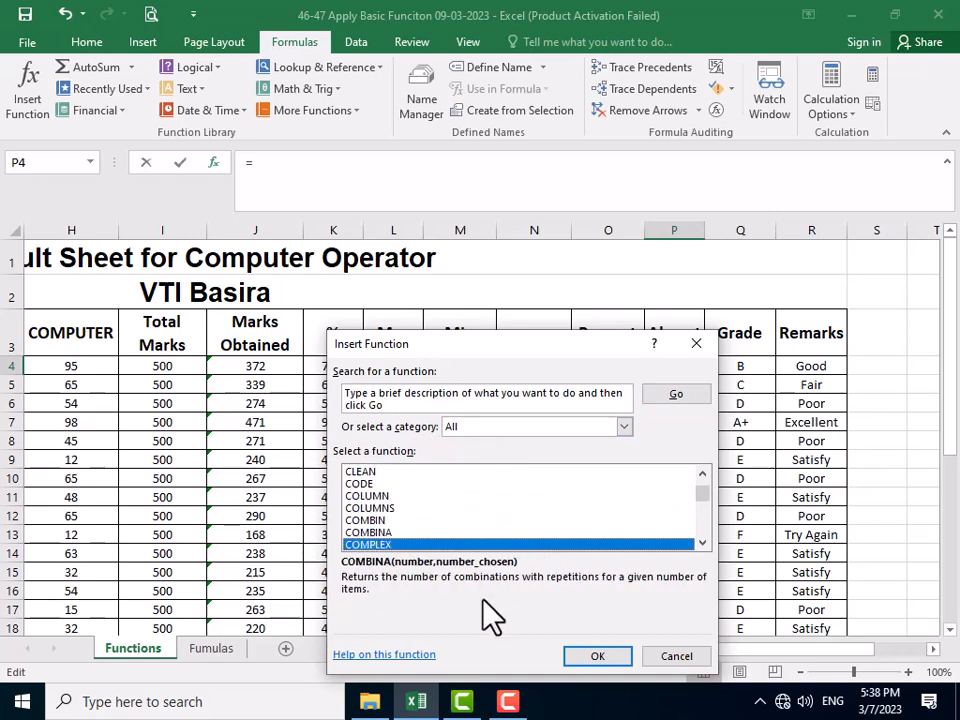
key("Down")
key("Down")
key("Down")
key("Down")
key("Down")
key("Down")
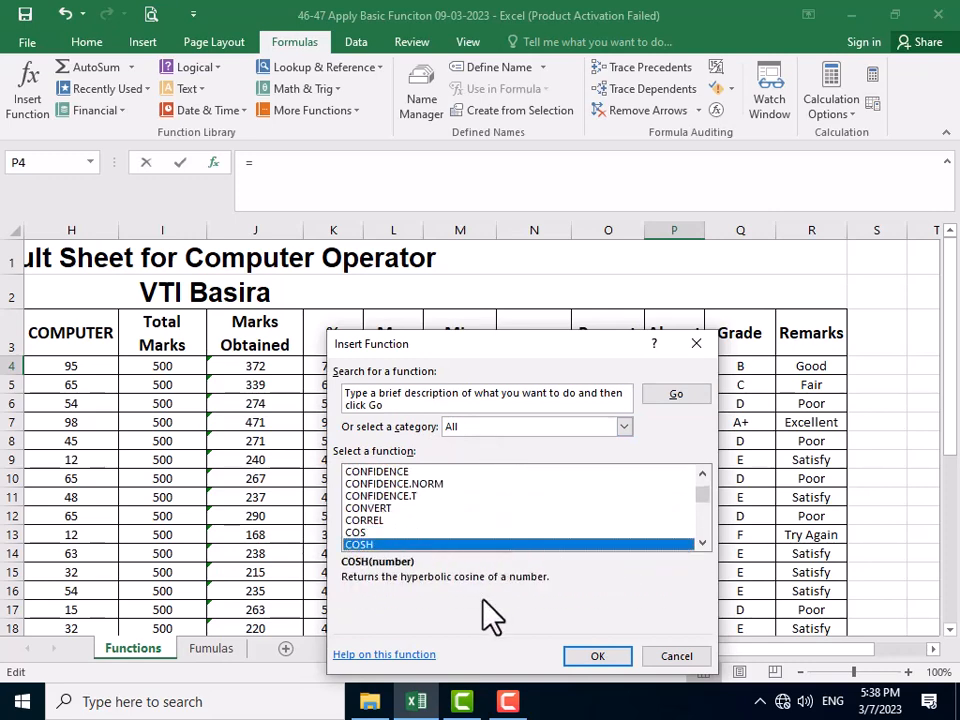
key("Down")
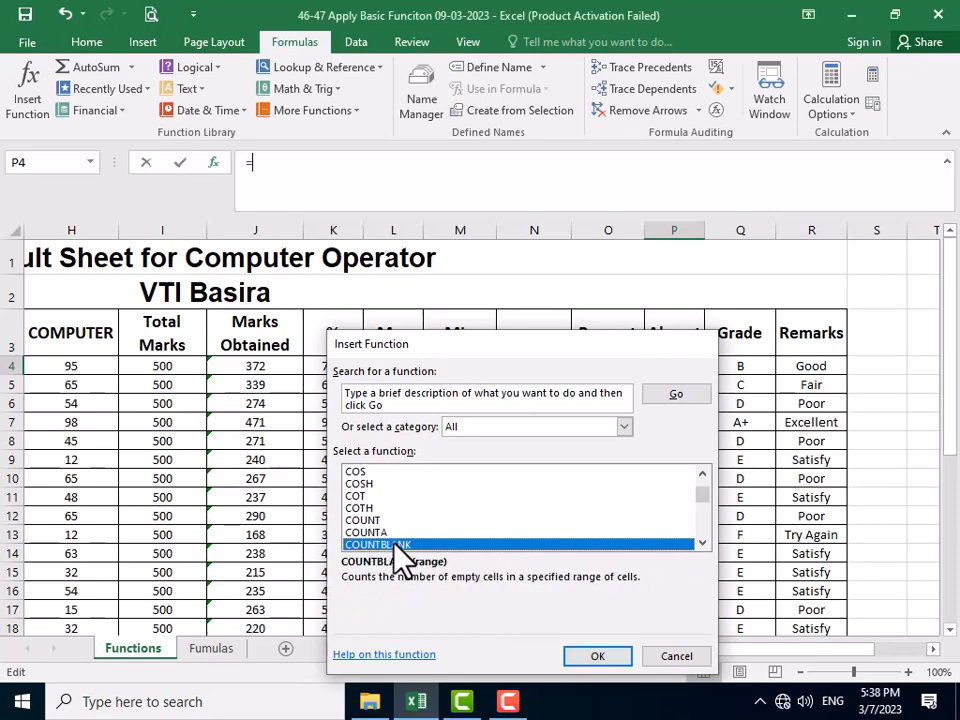
key("Return")
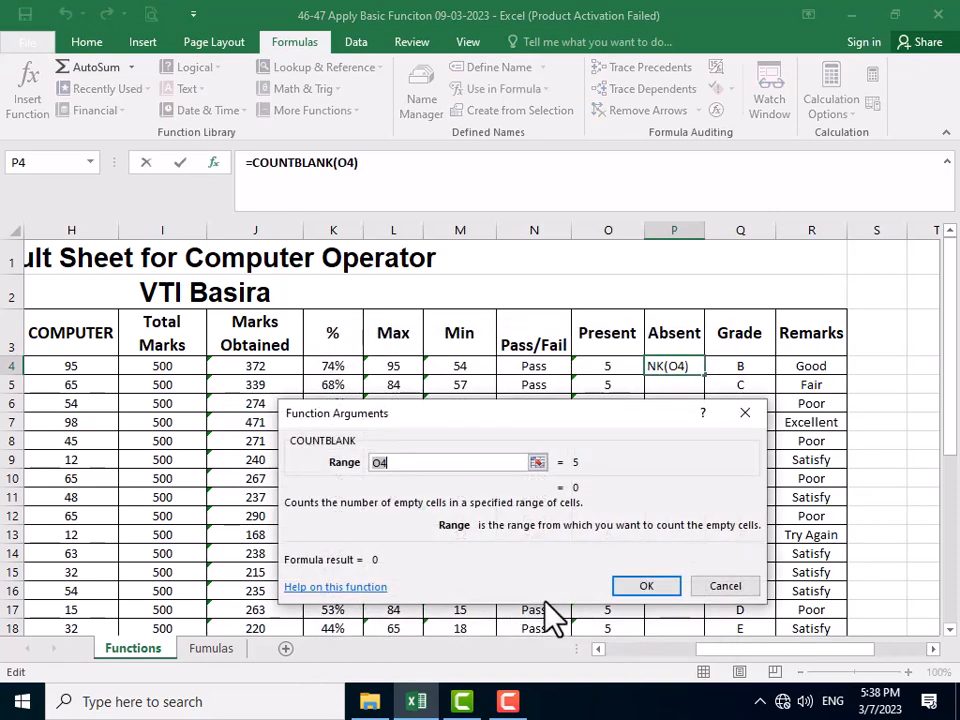
Set COUNTBLANK's Range argument to D4:H4, insert the function in P4, and fill it down the Absent column through P35
left_click(539, 462)
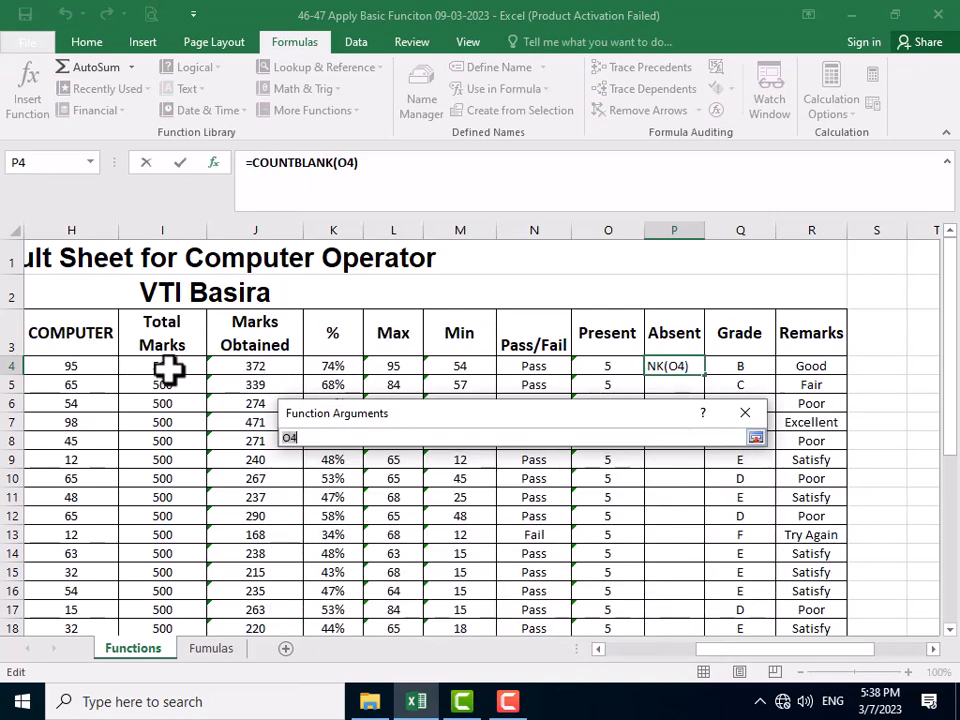
left_click(94, 364)
left_click_drag(94, 364, 225, 368)
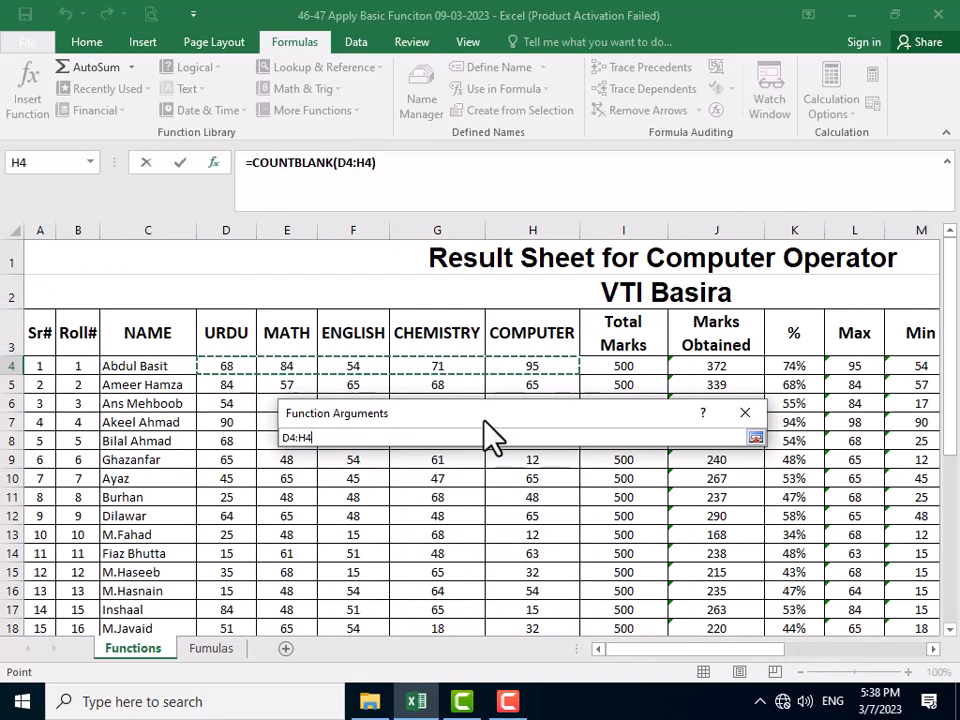
left_click(755, 438)
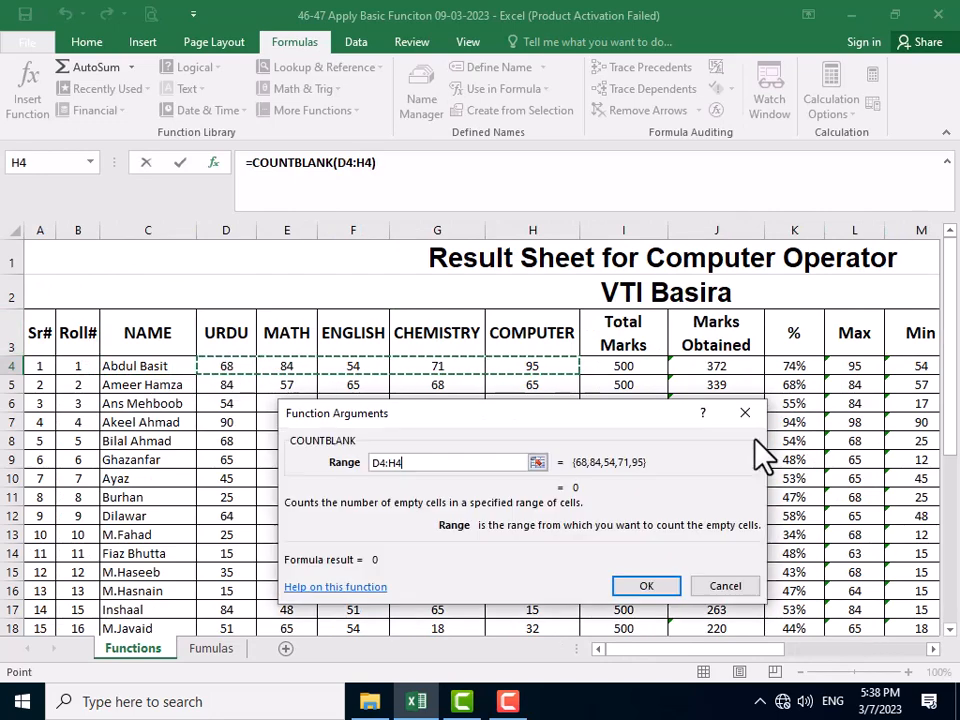
left_click(641, 587)
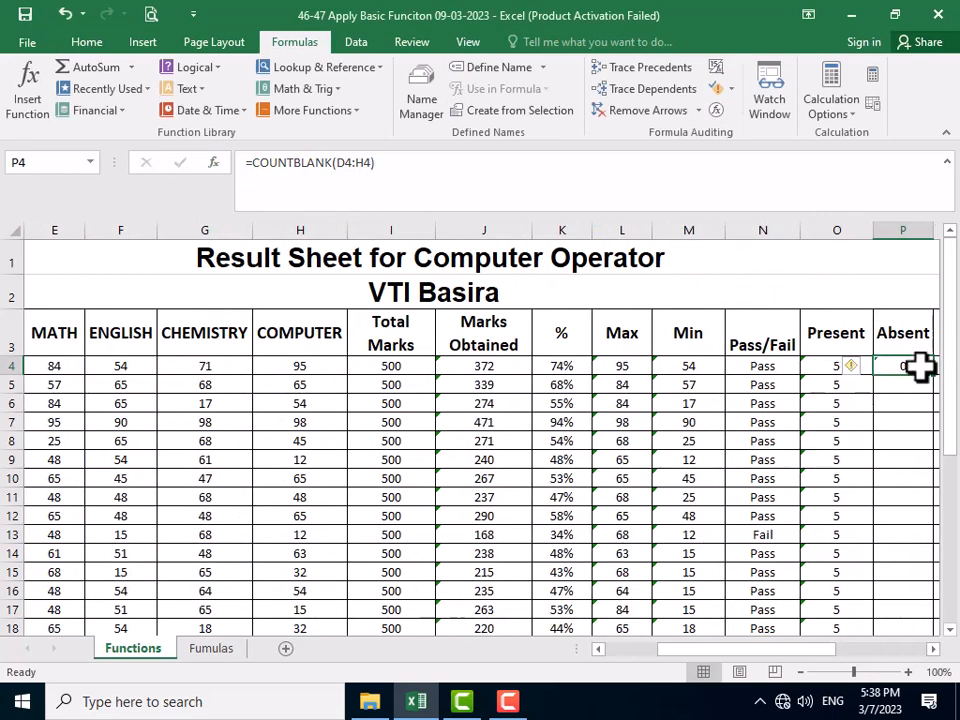
left_click_drag(936, 374, 902, 600)
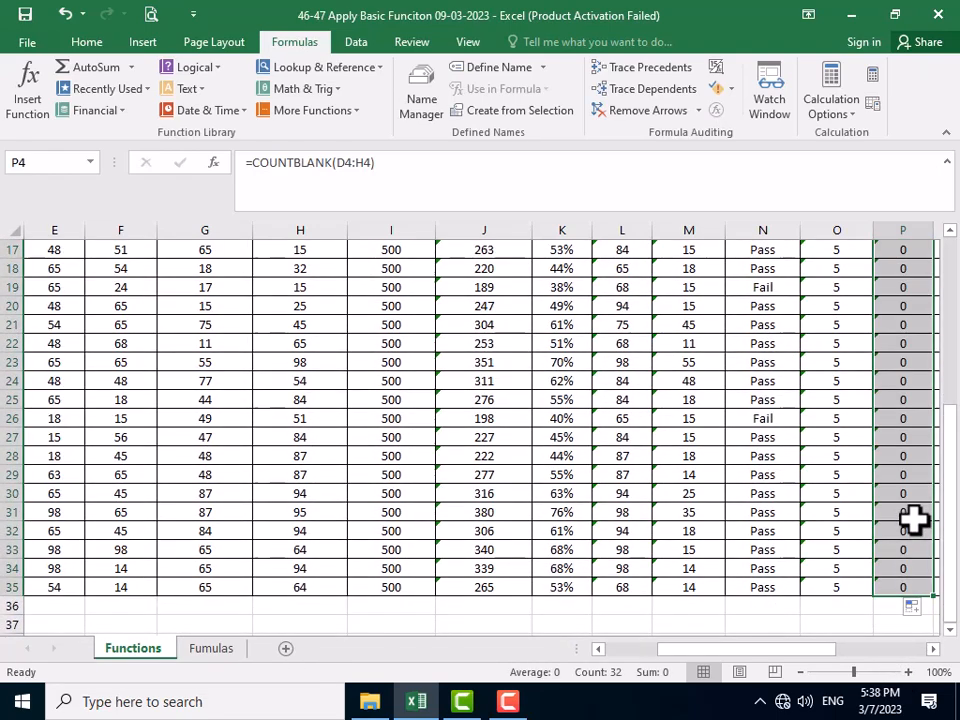
Clear the Computer mark in H4 to test the Present and Absent formulas, and undo the deletion
scroll(917, 544, "up", 5)
left_click(317, 365)
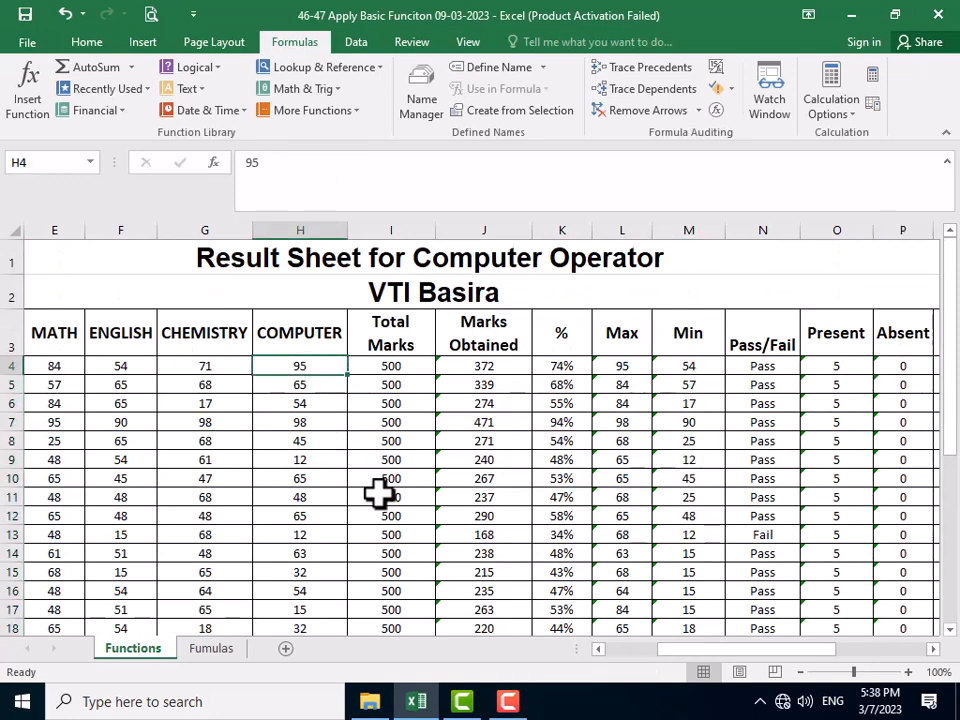
key("Delete")
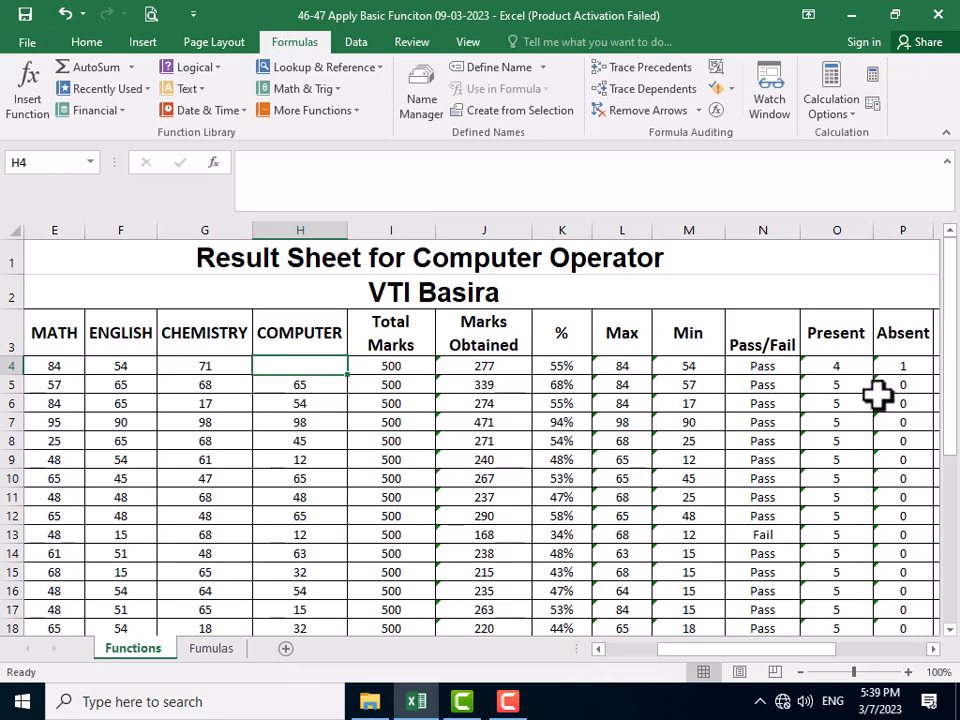
key("ctrl+z")
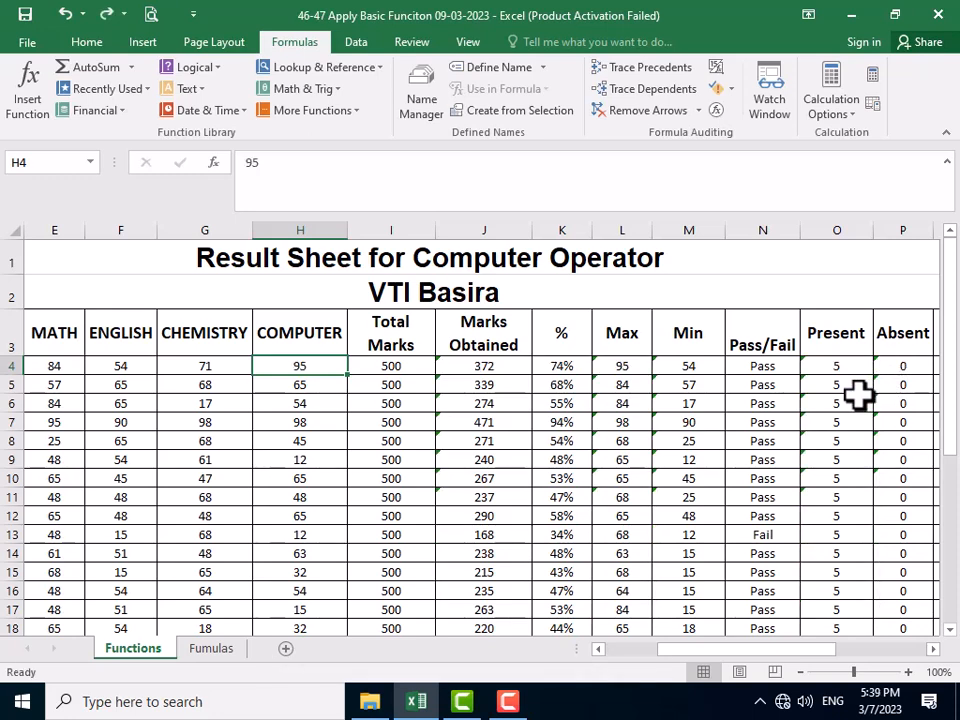
left_click_drag(742, 648, 771, 611)
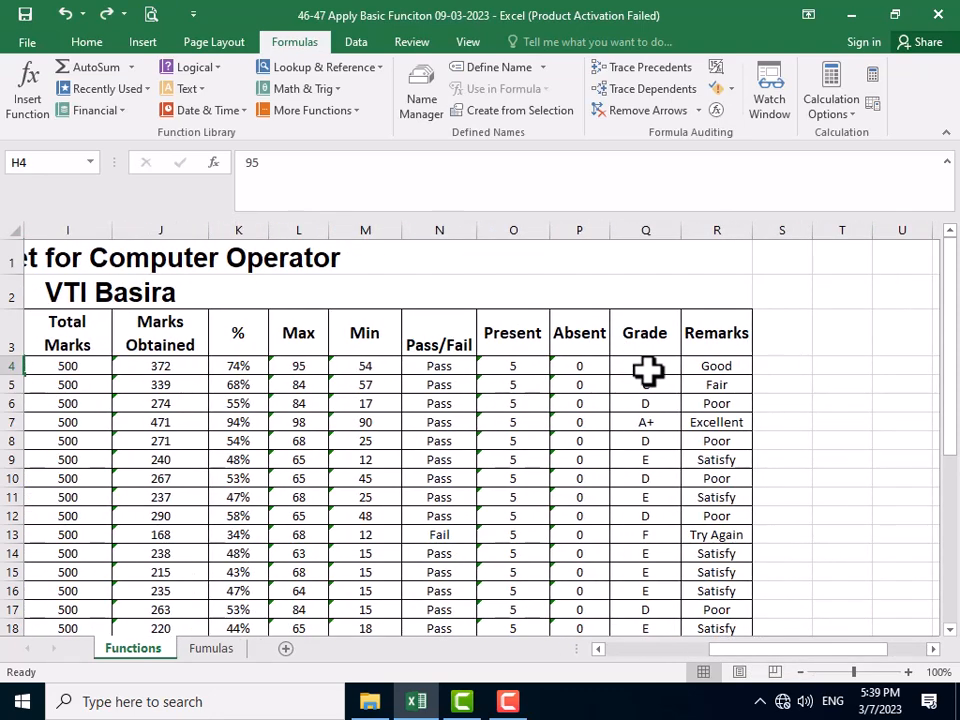
Copy the full nested IF grade formula from cell Q4, leaving the cell unchanged
left_click(647, 370)
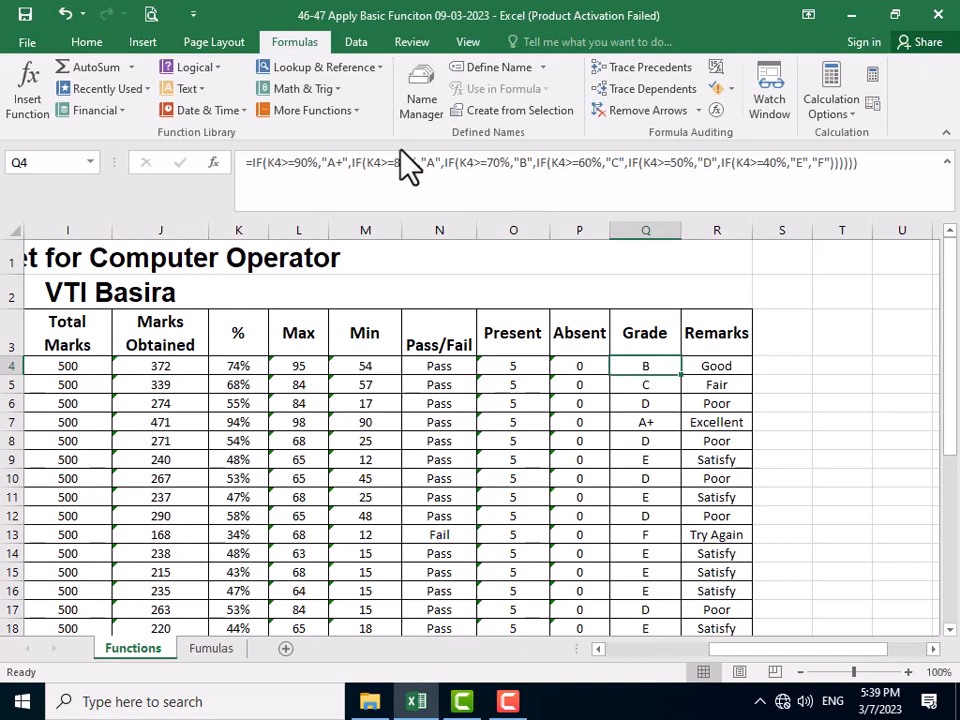
left_click_drag(872, 167, 246, 167)
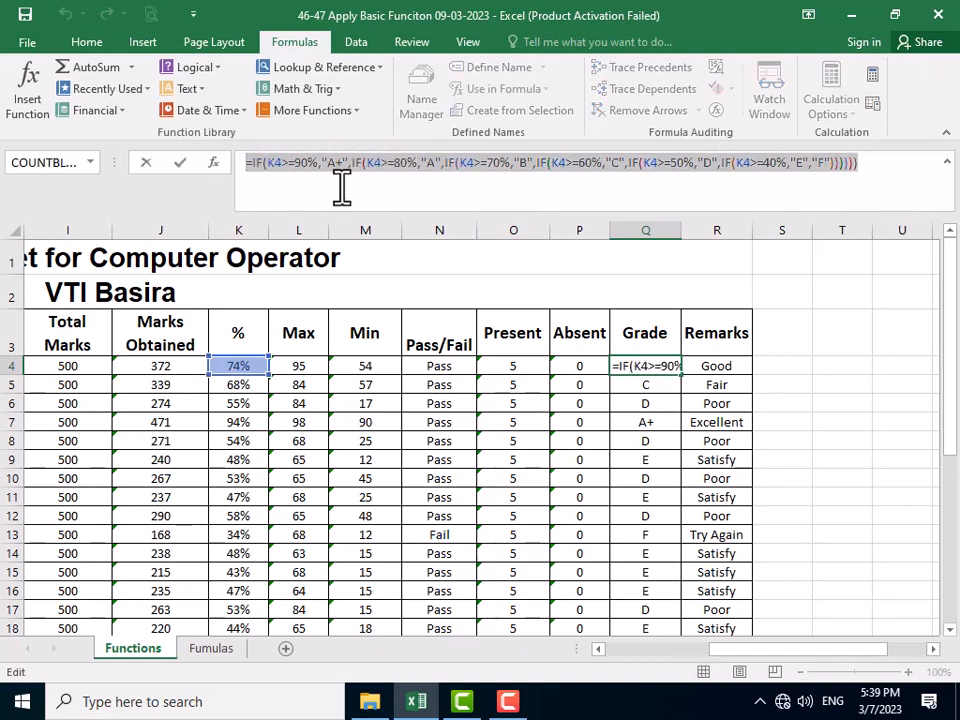
key("ctrl+c")
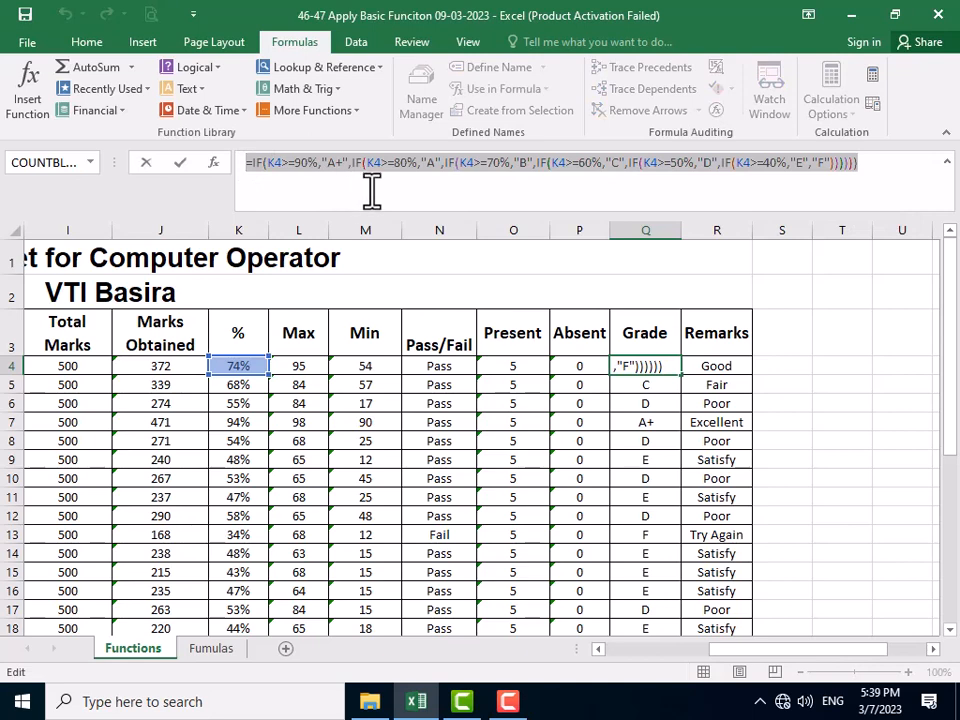
type("=")
left_click(658, 404)
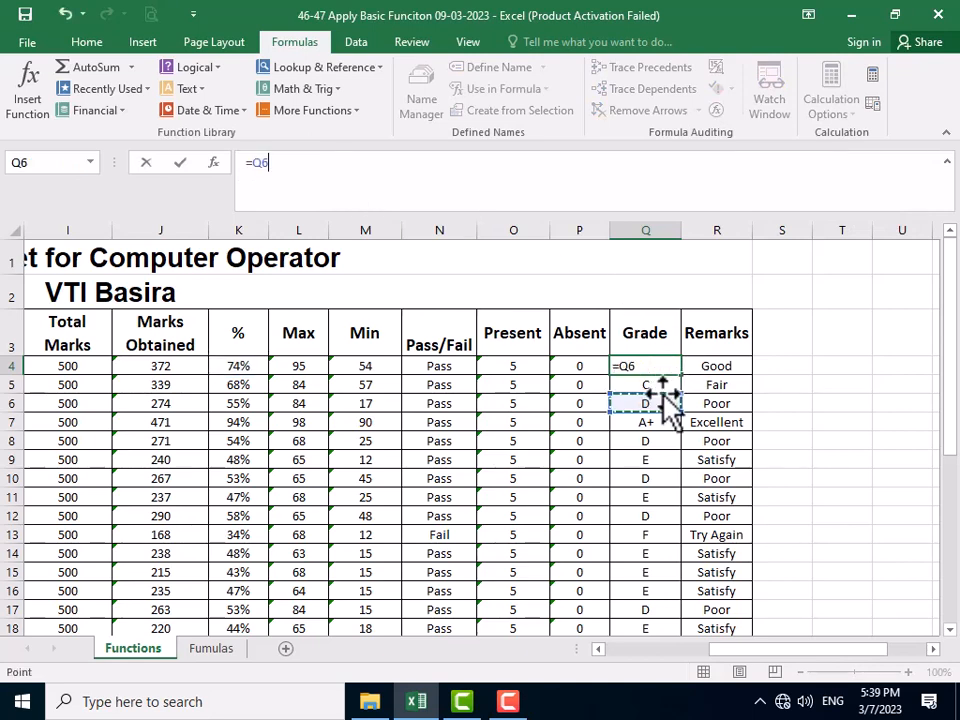
key("Escape")
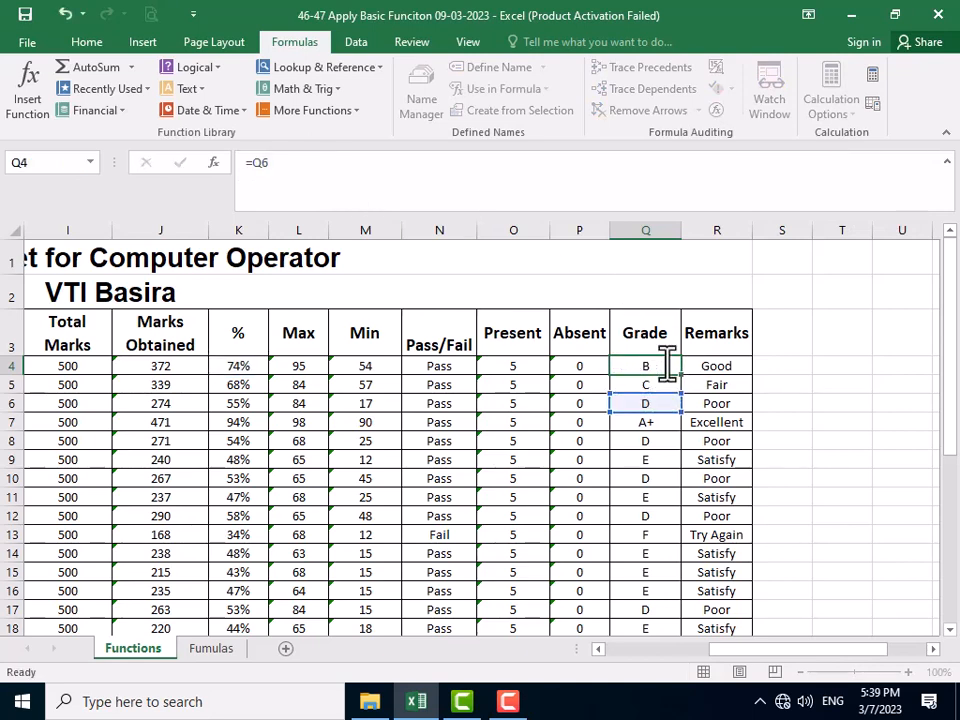
Clear all the grades in the Grade column, cells Q4 to Q35
left_click_drag(669, 365, 642, 572)
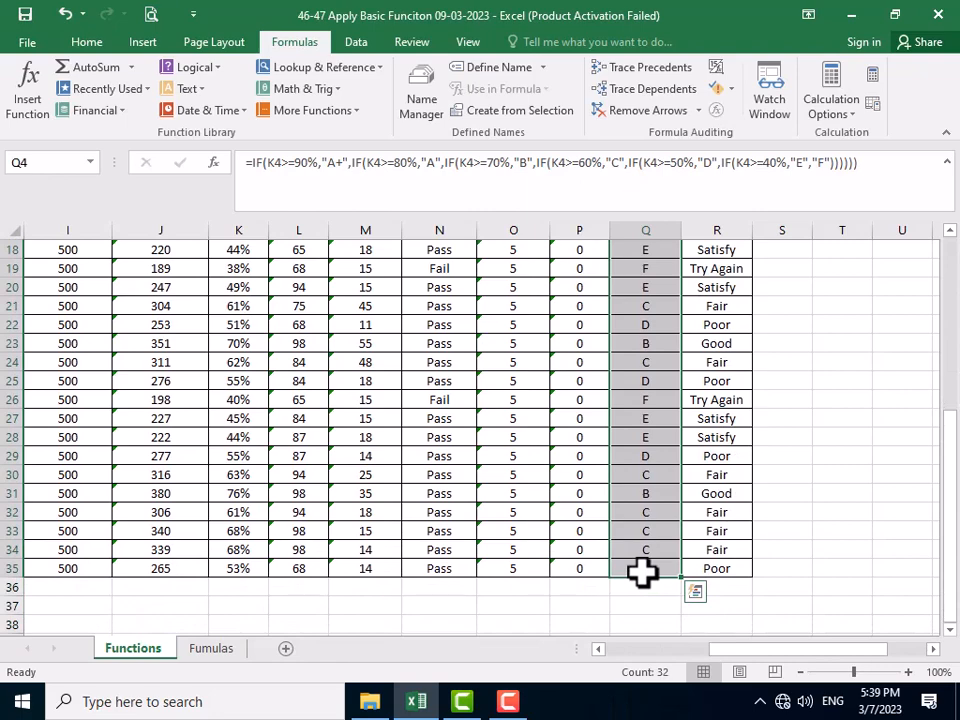
key("Delete")
scroll(643, 572, "up", 6)
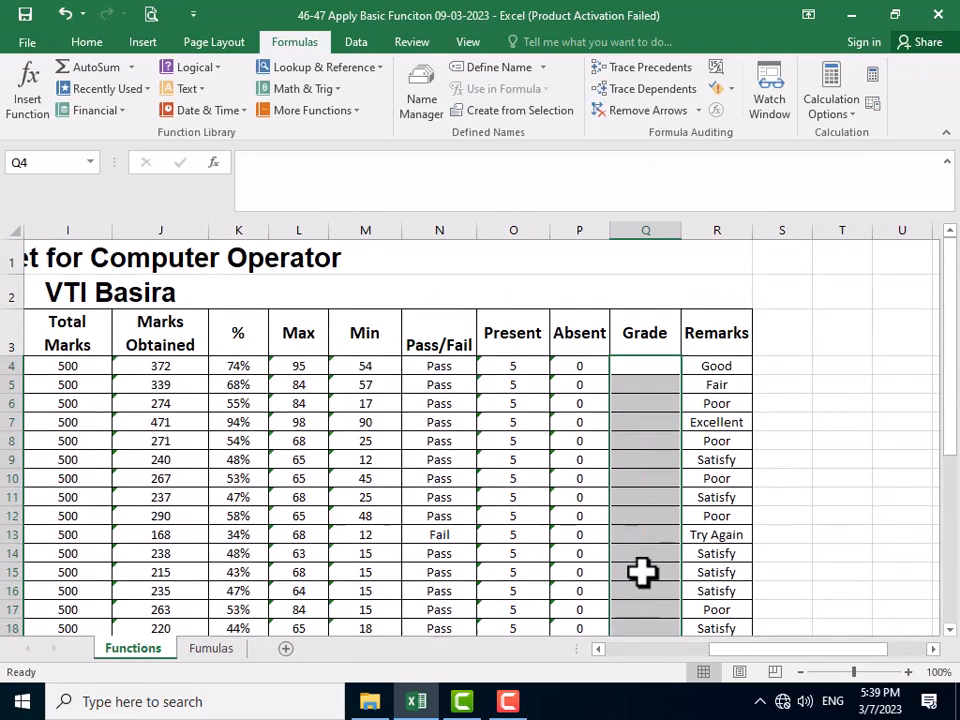
Start inserting the IF function in cell Q4 of the Grade column, choosing it from the most recently used functions
left_click(638, 365)
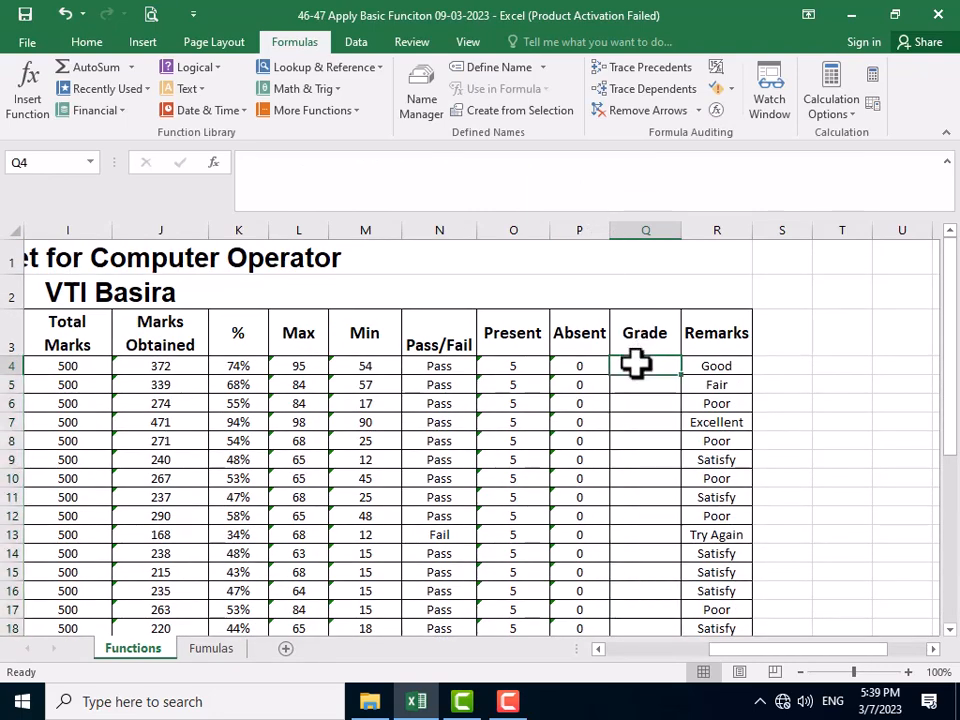
left_click(31, 92)
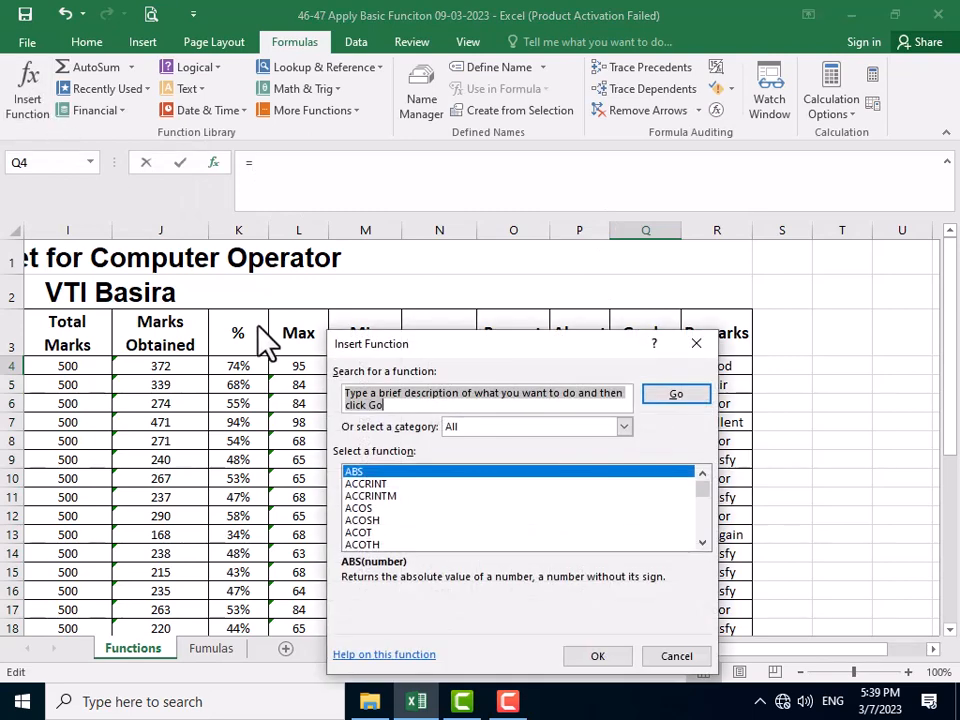
left_click(477, 428)
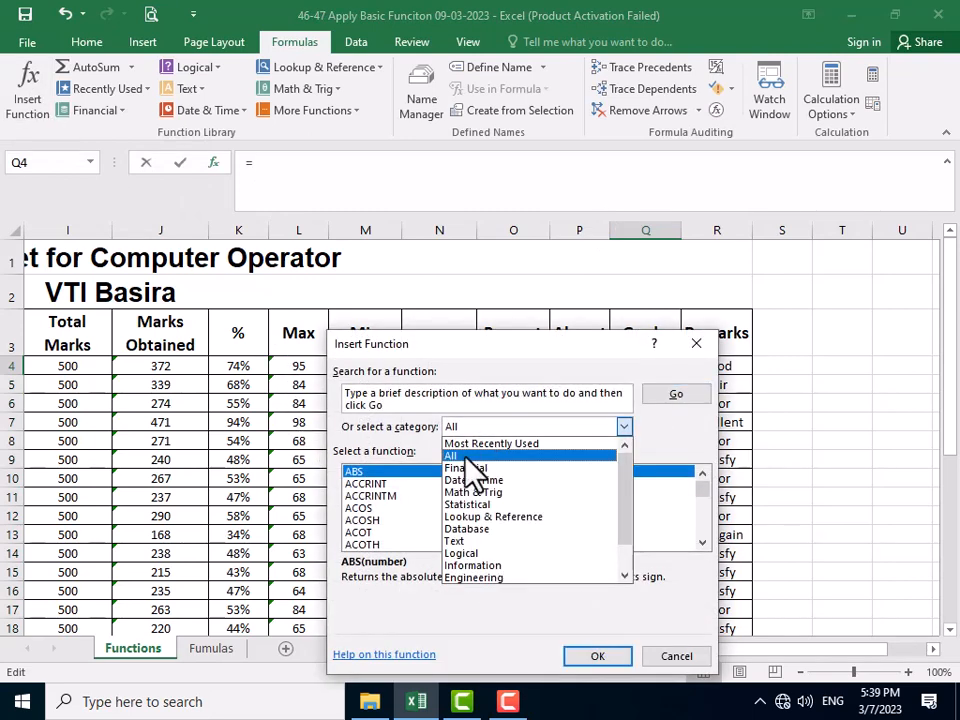
left_click(465, 444)
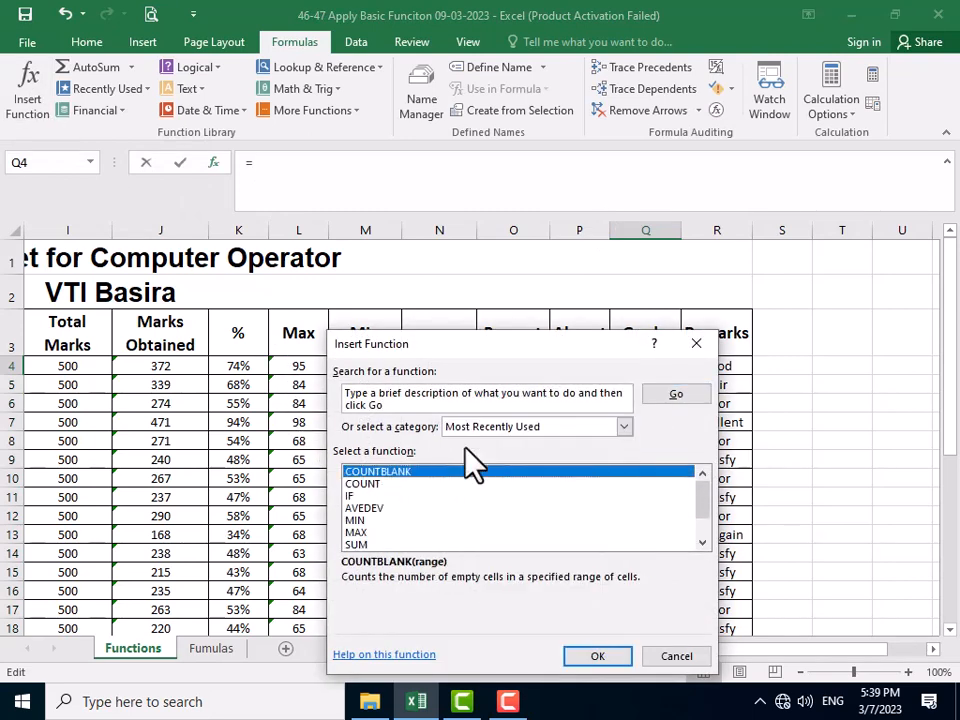
left_click(350, 495)
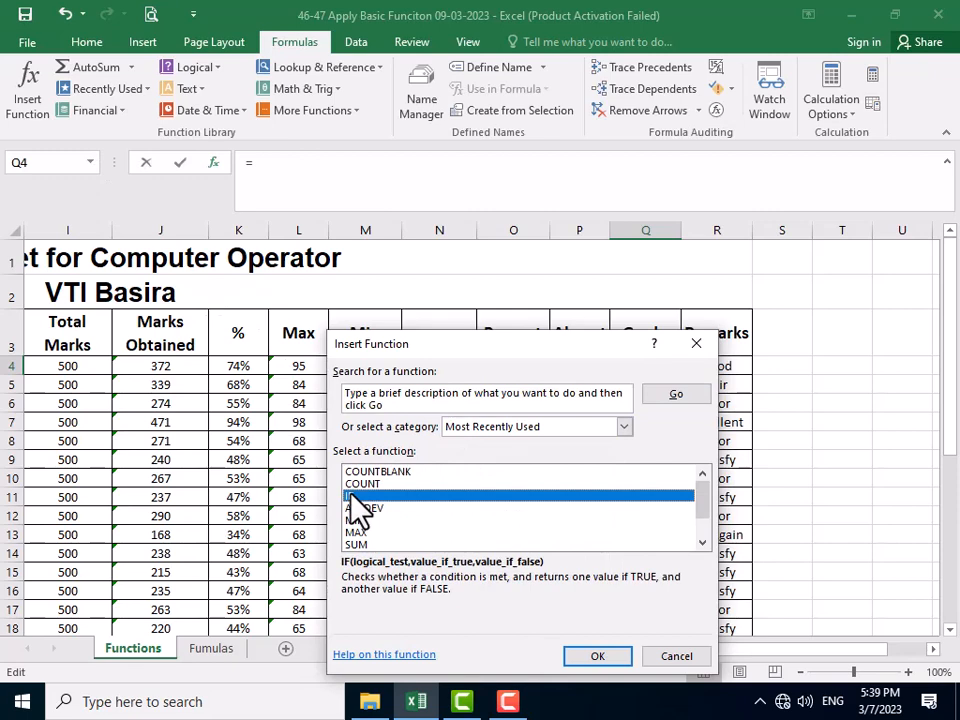
left_click(580, 654)
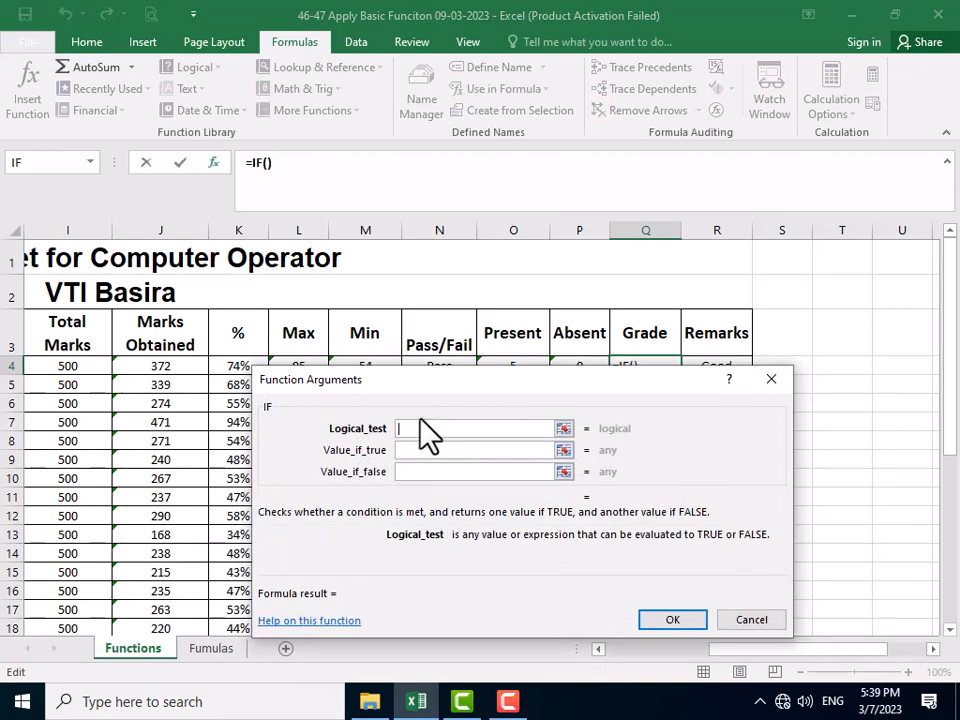
Paste the copied grade formula into IF's Logical_test argument and cut the "A+" part with its commas after K4>=90%
key("ctrl+v")
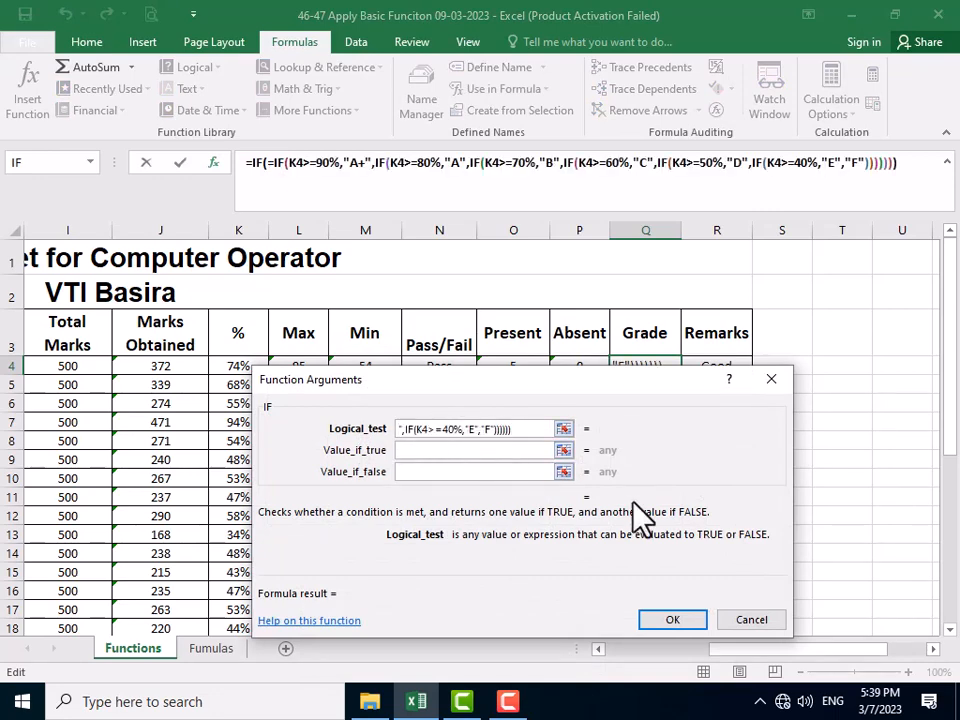
key("Left")
key("Left")
key("Left")
key("Left")
key("Left")
key("Left")
key("Left")
key("Left")
key("Left")
key("Left")
key("Left")
key("Left")
key("Left")
key("Left")
key("Left")
key("Left")
key("Left")
key("Left")
key("Left")
key("Left")
key("Left")
key("Left")
key("Left")
key("Left")
key("Left")
key("Left")
key("Left")
key("Left")
key("Left")
key("Left")
key("Left")
key("Left")
key("Left")
key("Left")
key("Left")
key("Left")
key("Left")
key("Left")
key("Left")
key("Left")
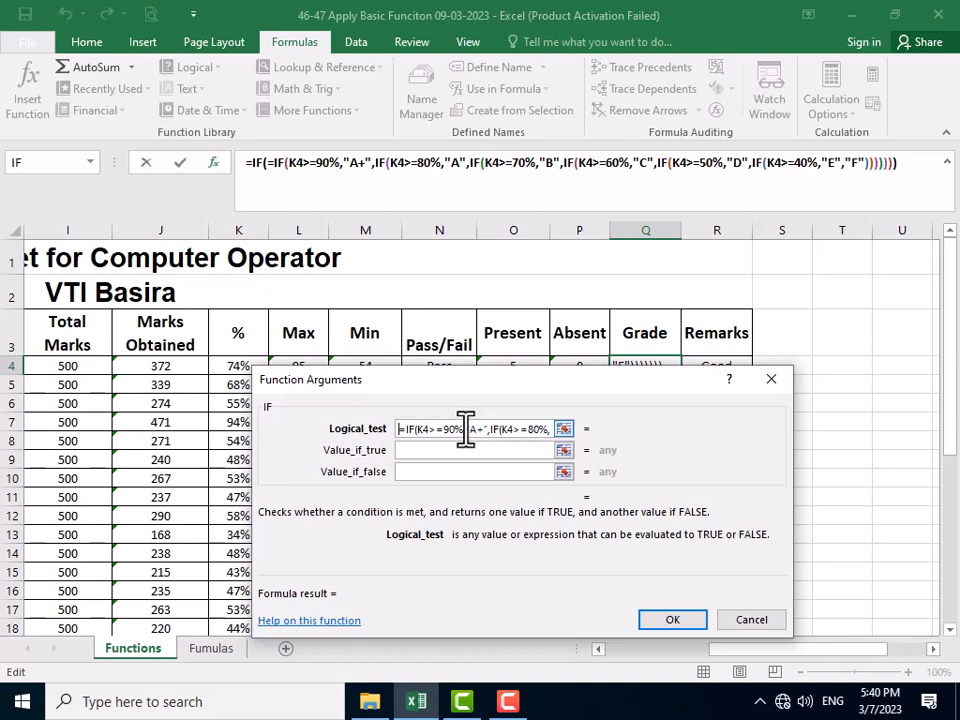
left_click_drag(467, 428, 491, 436)
key("Delete")
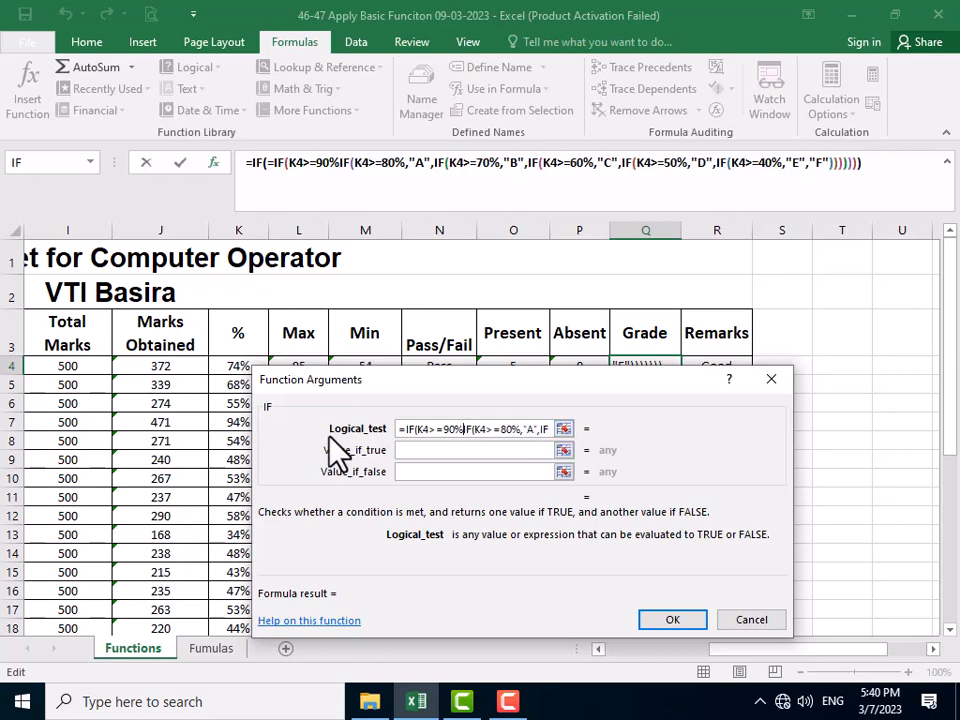
Paste the cut "A+" part into IF's Value_if_true argument and remove its trailing comma
left_click(431, 450)
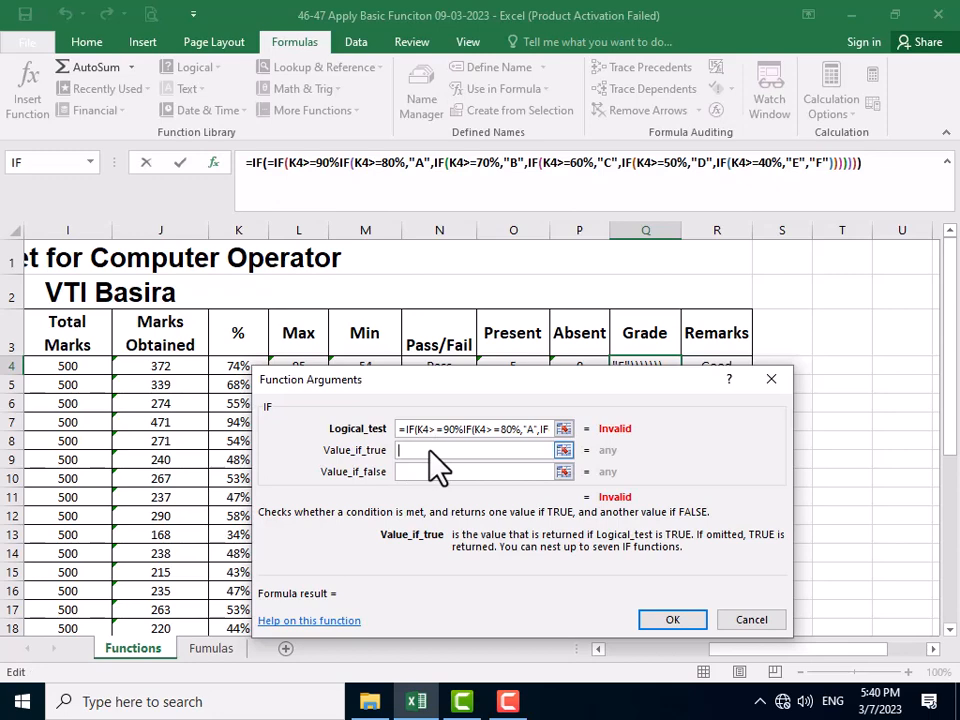
key("ctrl+v")
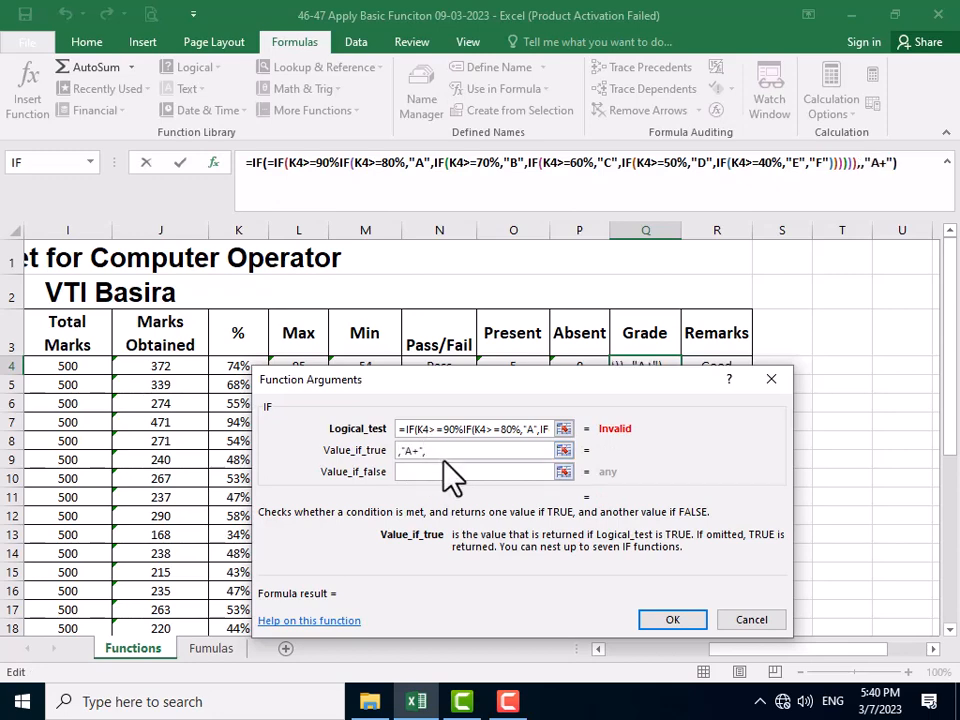
key("BackSpace")
key("Home")
key("Delete")
type(",")
Remove the duplicate IF( and equals sign from the start of the Q4 formula
left_click(465, 430)
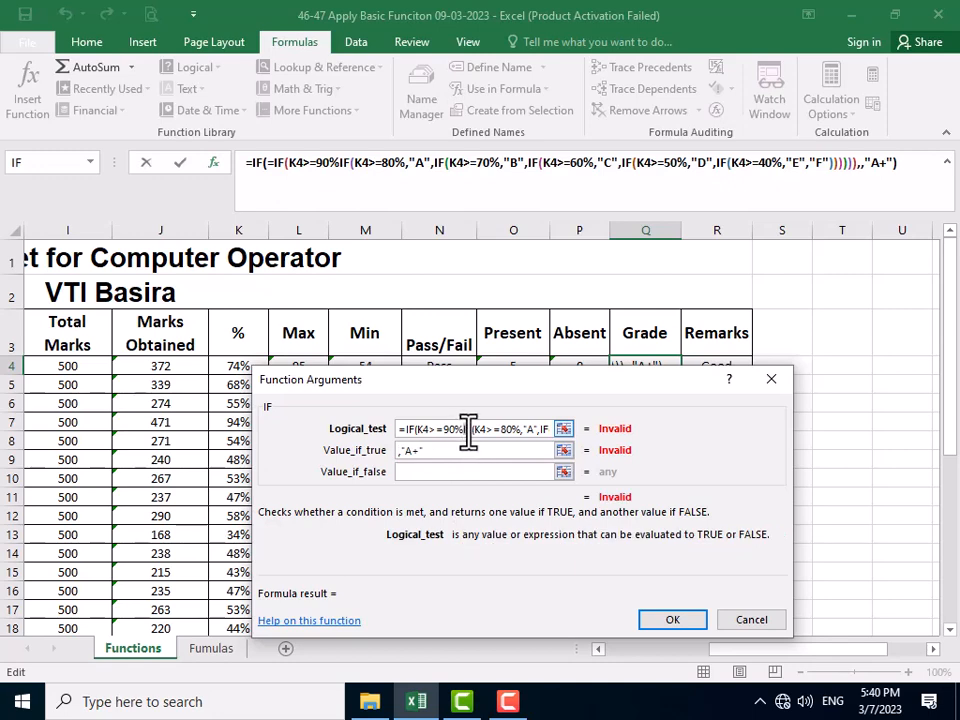
left_click_drag(465, 428, 443, 430)
left_click(440, 431)
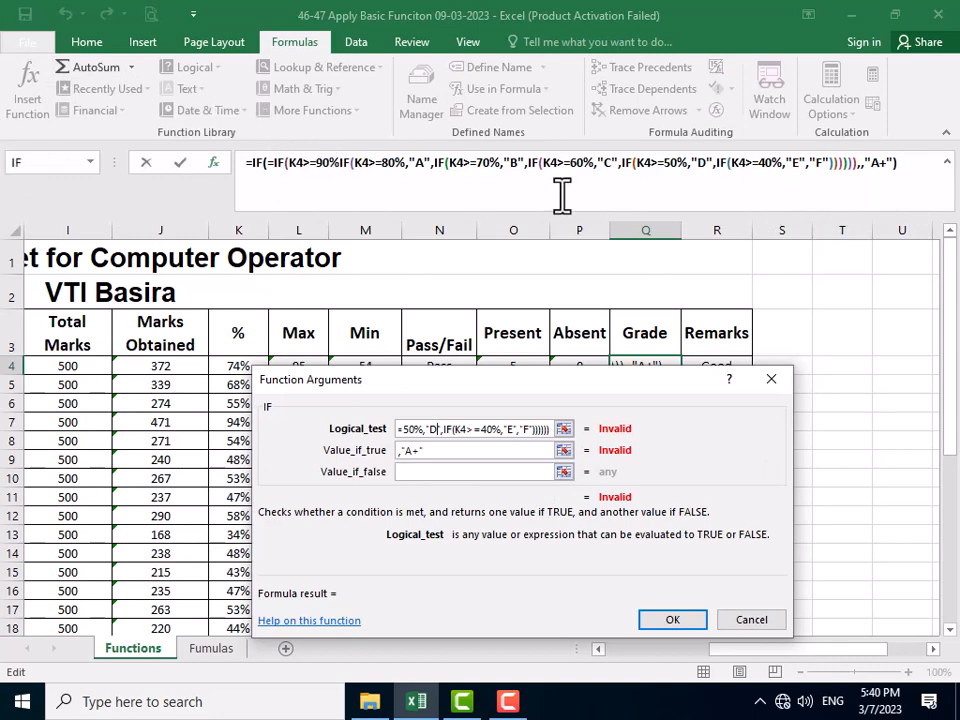
left_click(270, 167)
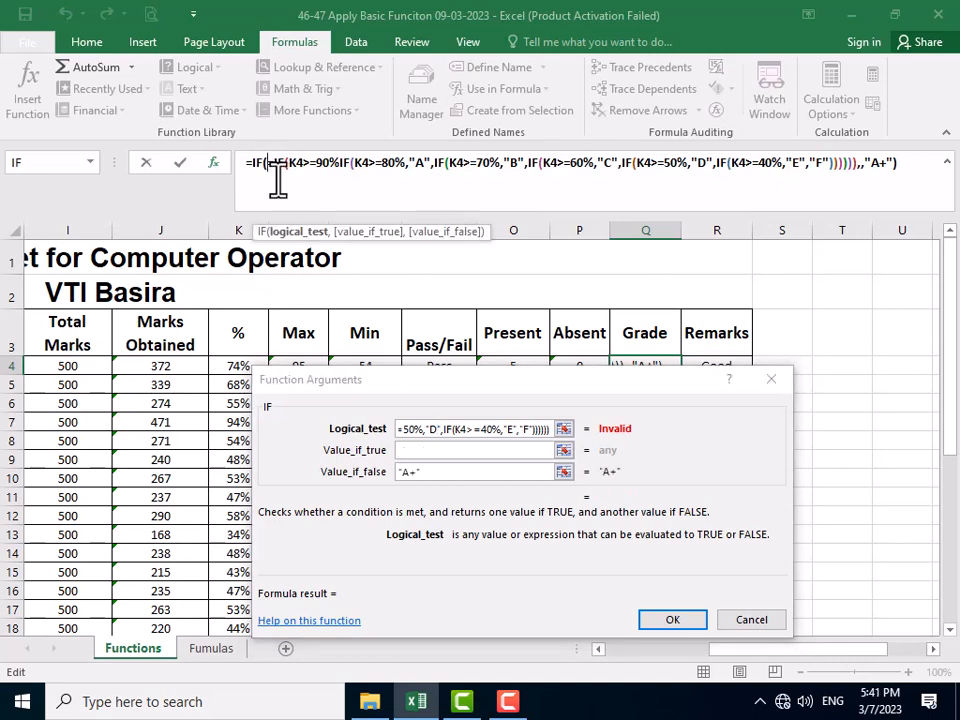
key("BackSpace")
key("BackSpace")
key("BackSpace")
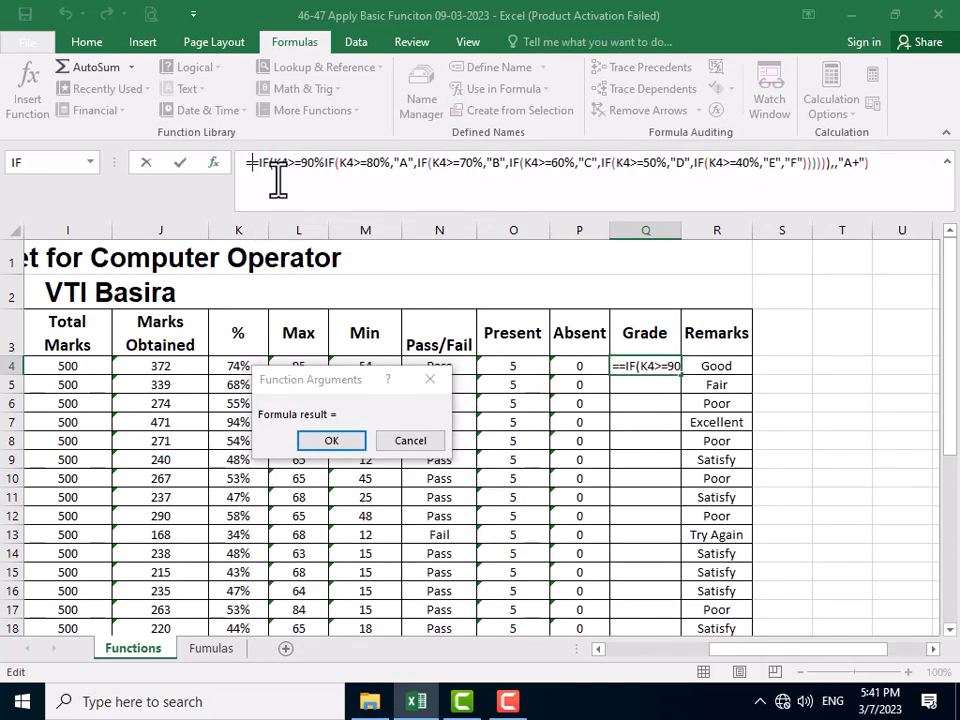
key("BackSpace")
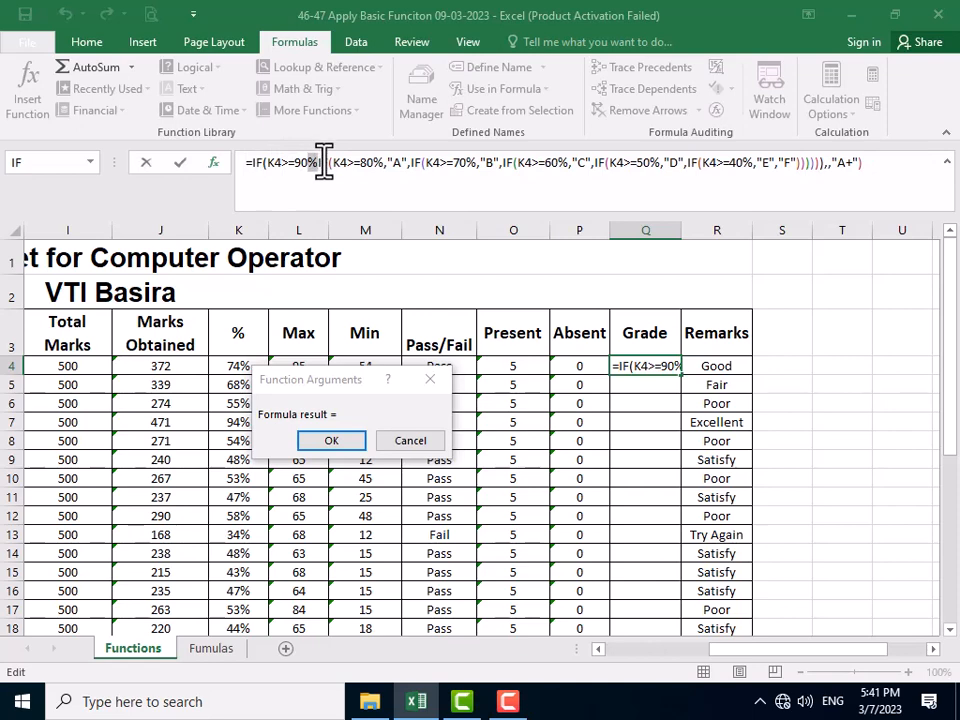
Move everything after K4>=90% in the formula, from IF(K4>=80% to the end, into IF's Value_if_false argument
left_click(328, 167)
left_click_drag(320, 168, 835, 185)
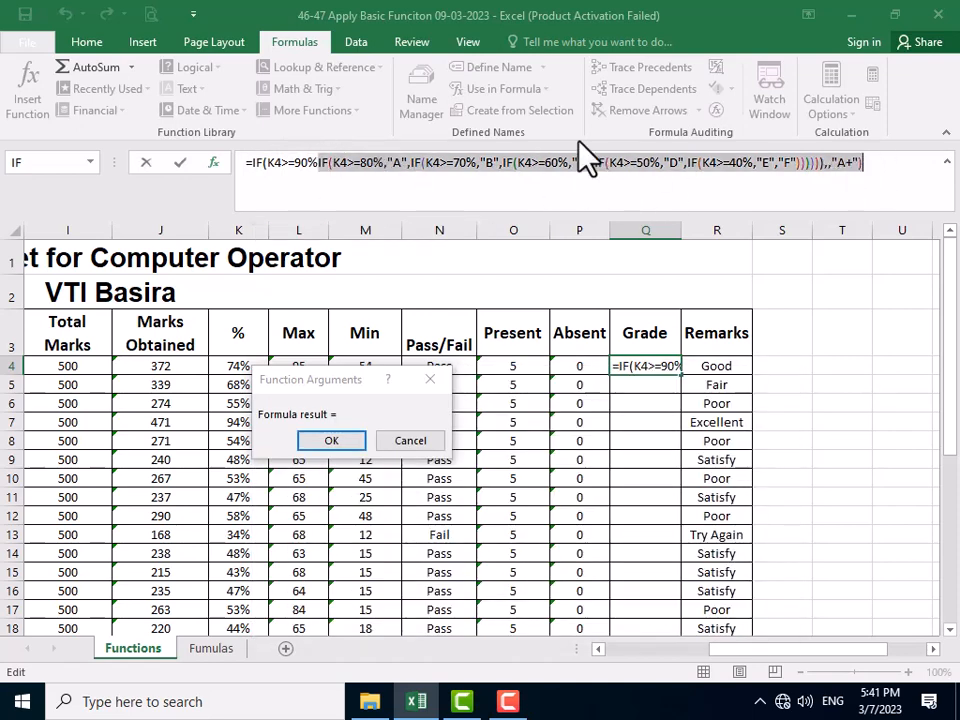
key("Delete")
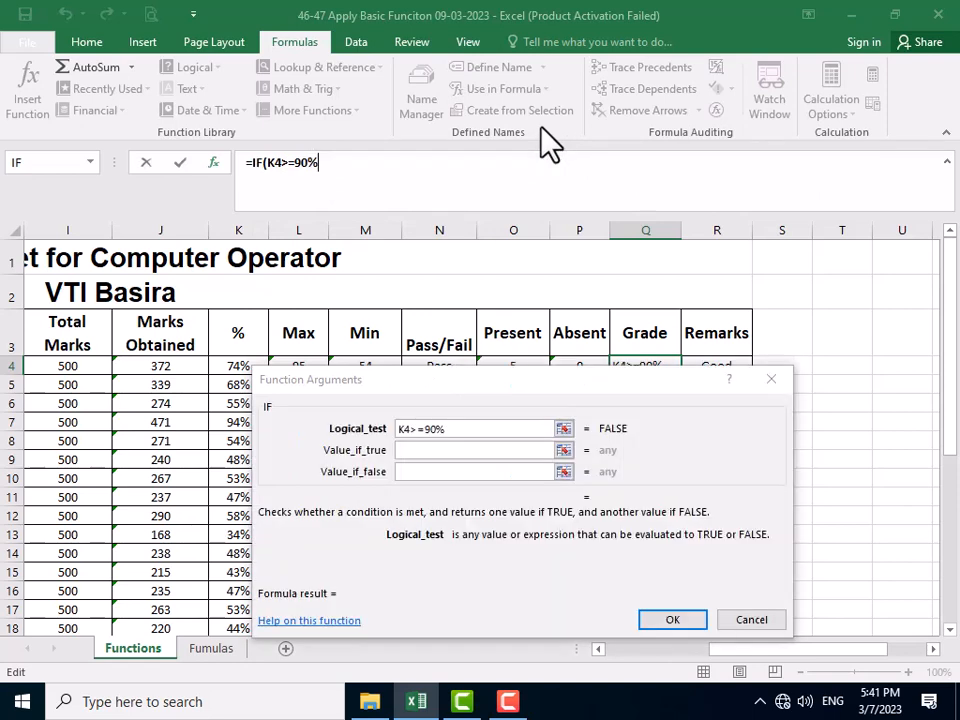
left_click(443, 471)
type("IF(K4>=80%,\"A\",IF(K4>=70%,\"B\",IF(K4>=60%,\"C\",IF(K4>=50%,\"D\",IF(K4>=40%,\"E\",\"F\"))))),,\"A+\")")
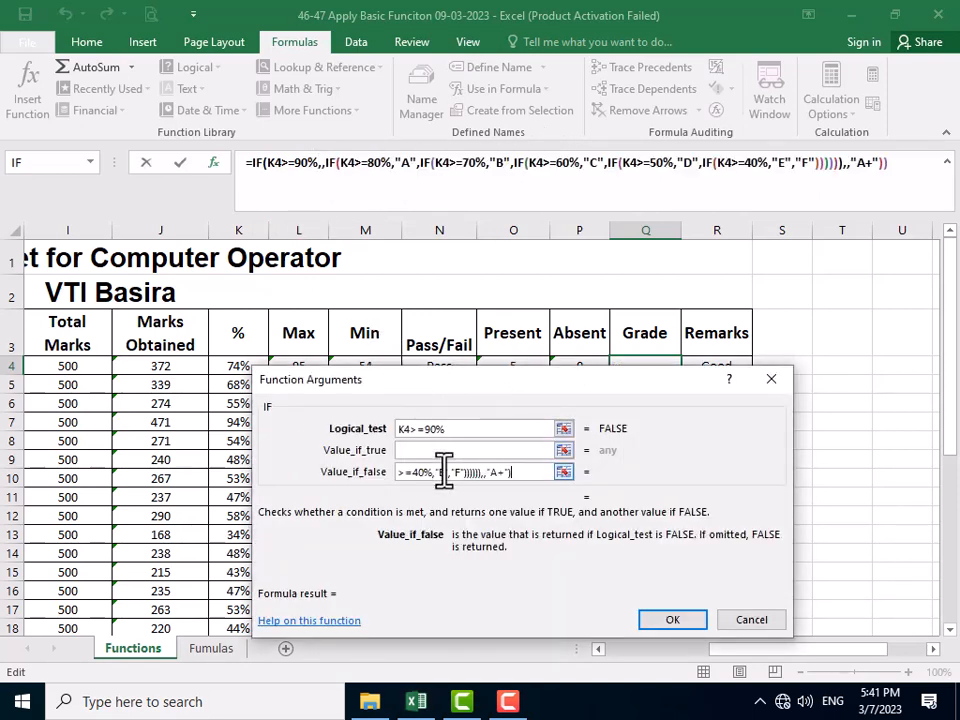
Set IF's Value_if_true argument to A+ and add a comma after K4>=90% in Logical_test
left_click(468, 450)
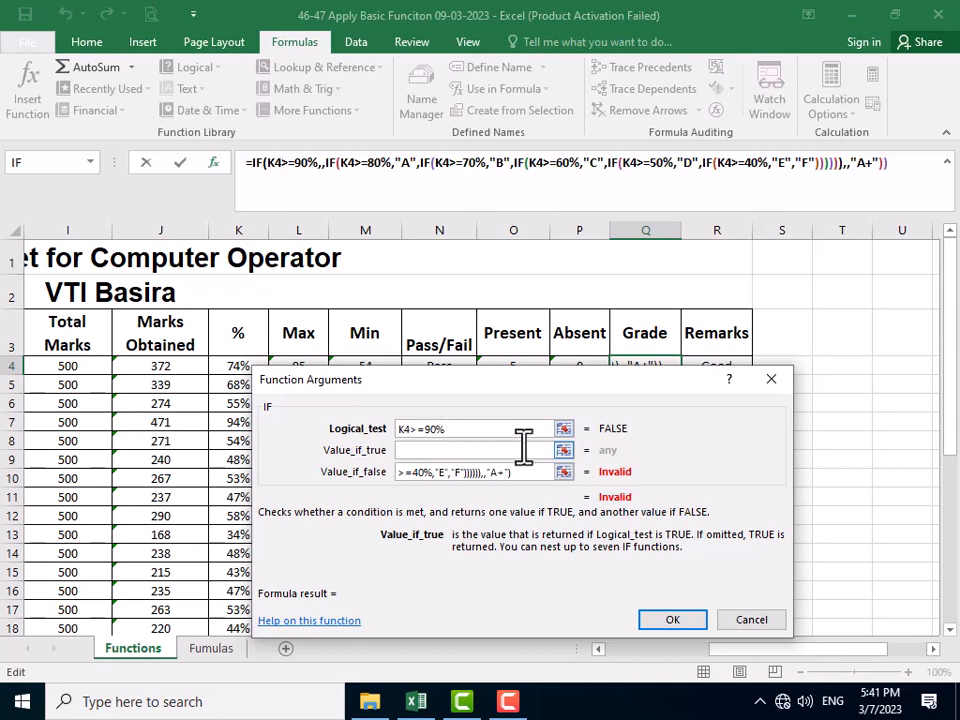
type("\"")
key("BackSpace")
type("A")
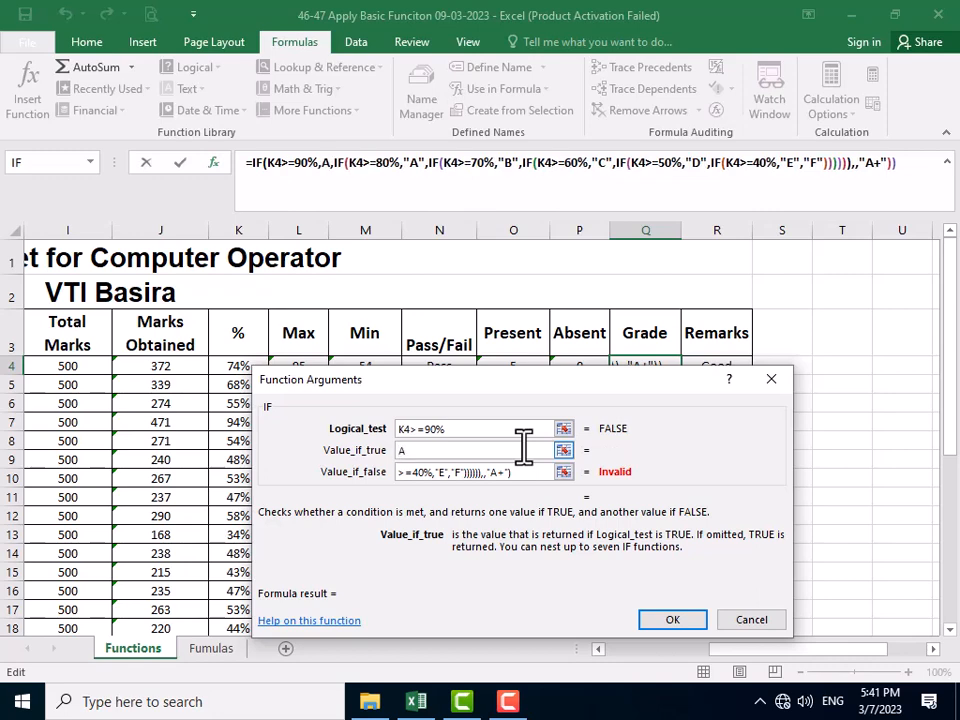
type("+")
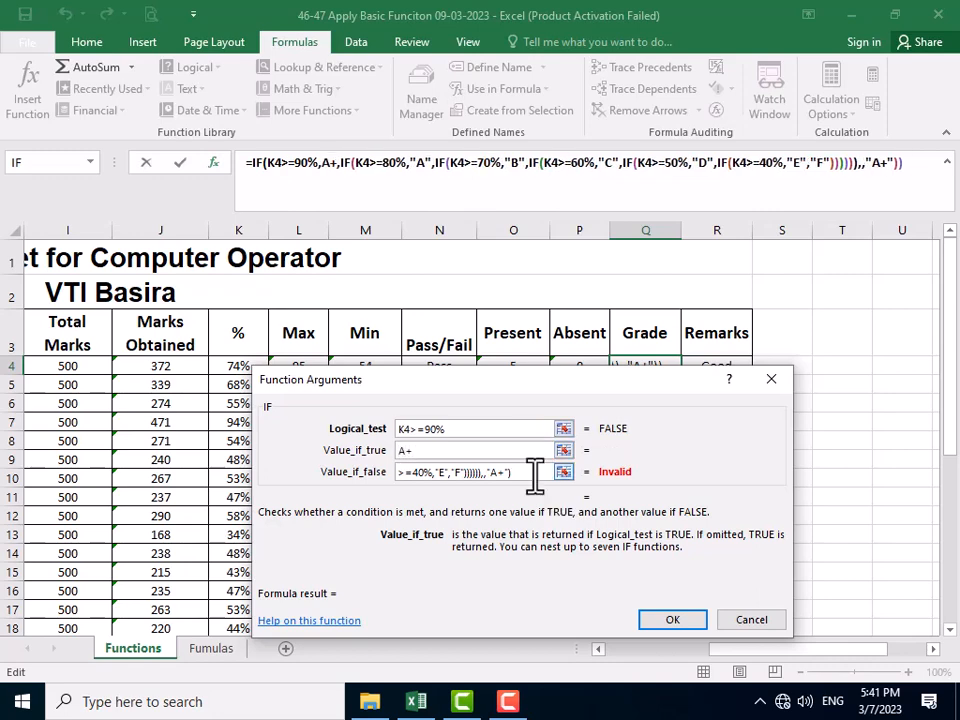
left_click(535, 471)
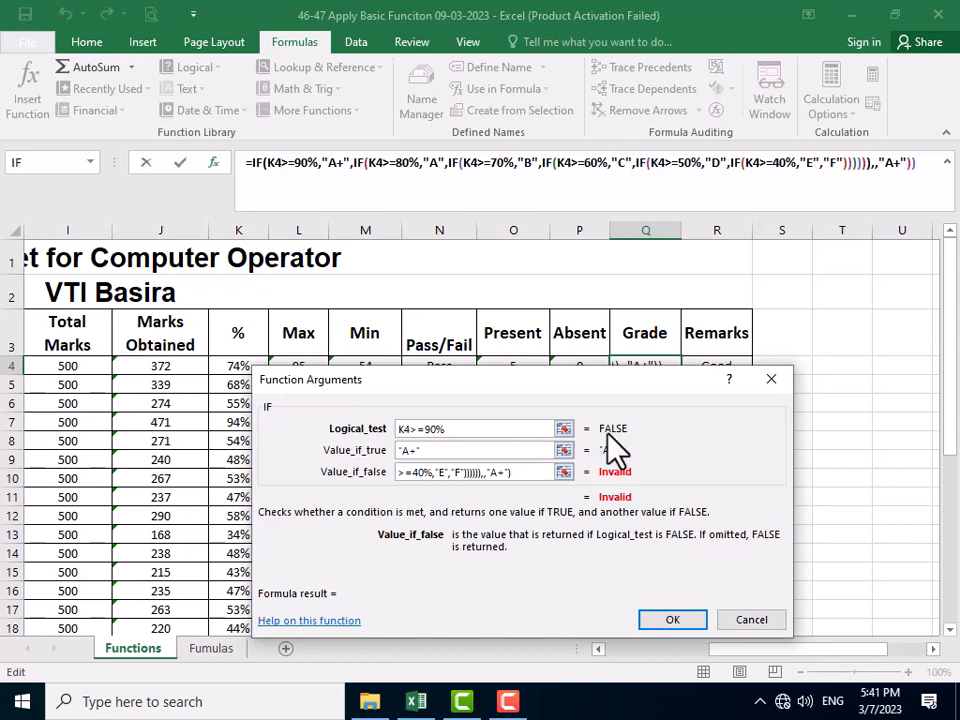
left_click(492, 429)
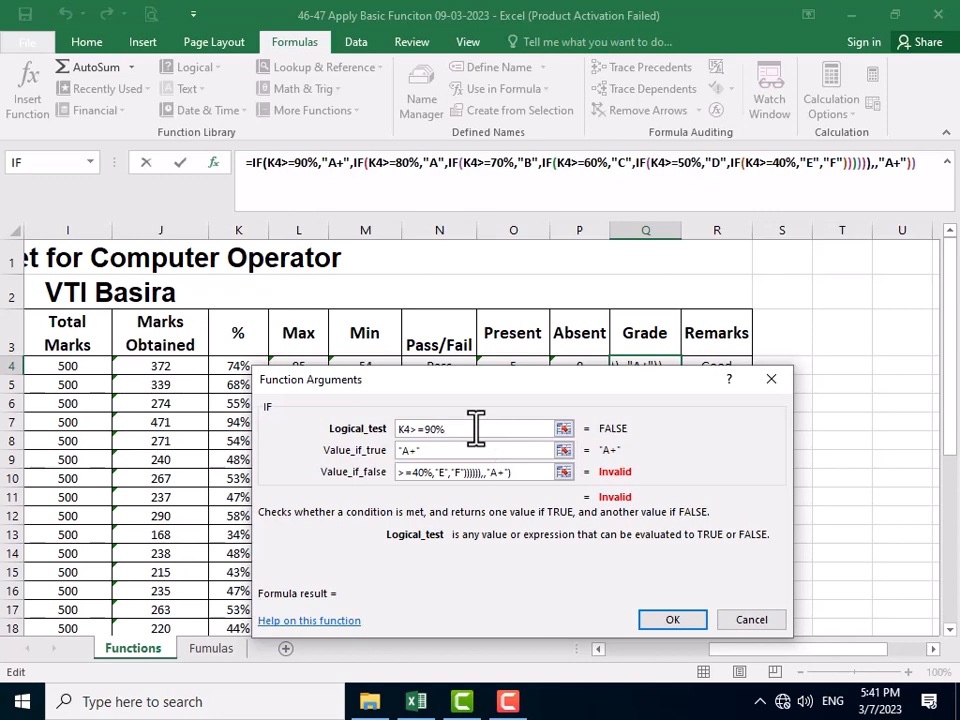
type(",")
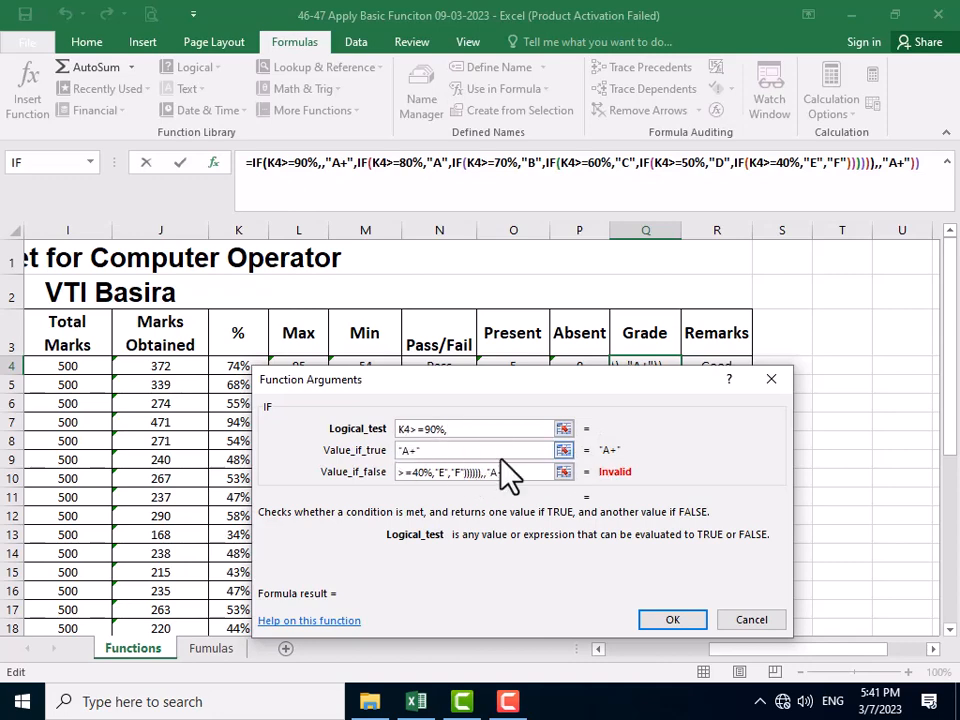
Remove IF(K4>=80%, from the start of IF's Value_if_false argument so that it begins with "A"
left_click(527, 472)
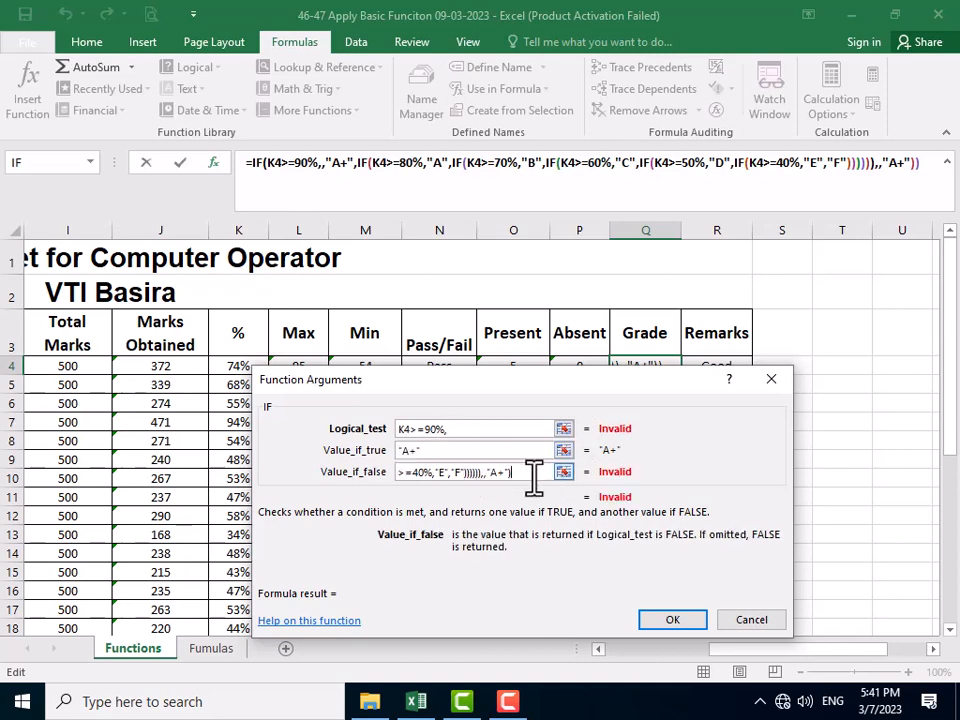
key("Left")
key("Left")
key("Left")
key("Left")
key("Left")
key("Left")
key("Left")
key("Left")
key("Left")
key("Left")
key("Left")
key("Left")
key("Left")
key("Left")
key("Left")
key("Left")
key("Left")
key("Left")
key("Left")
key("Left")
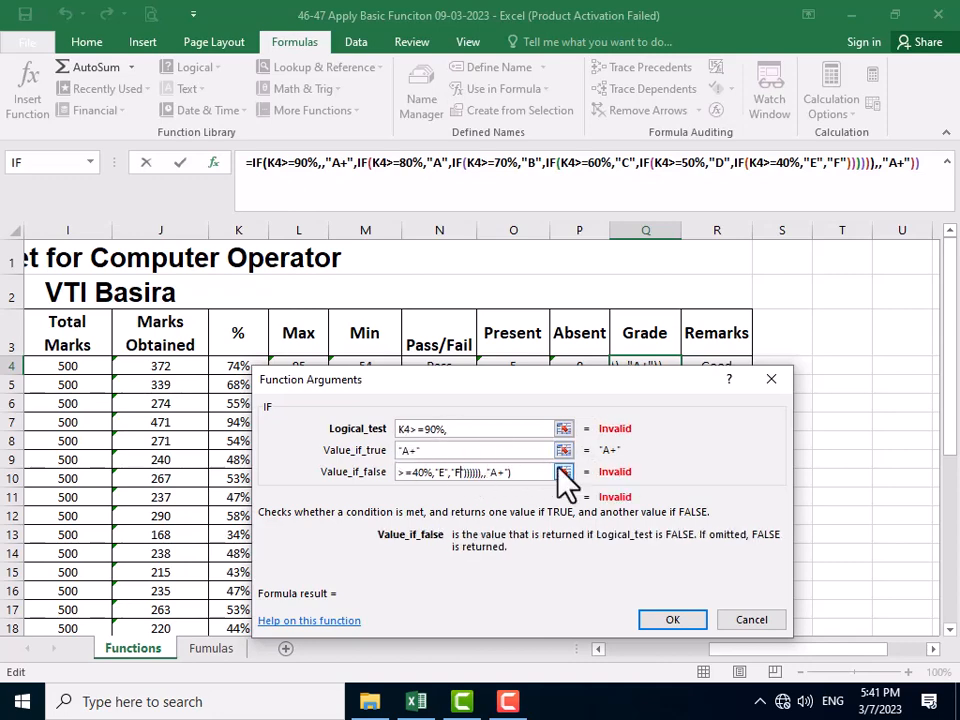
key("Left")
key("Left")
key("Left")
key("Left")
key("Left")
key("Left")
key("Left")
key("Left")
key("Left")
key("Left")
key("Left")
key("Left")
key("Left")
key("Left")
key("Left")
key("Left")
key("Left")
key("Left")
key("Left")
key("Left")
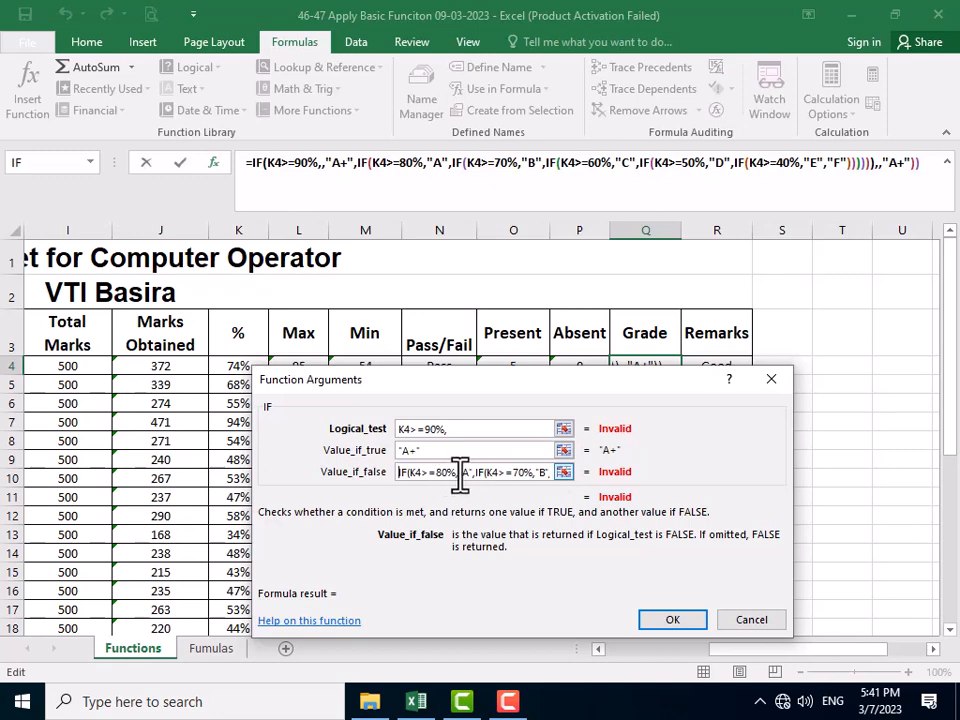
left_click_drag(433, 477, 370, 470)
key("Delete")
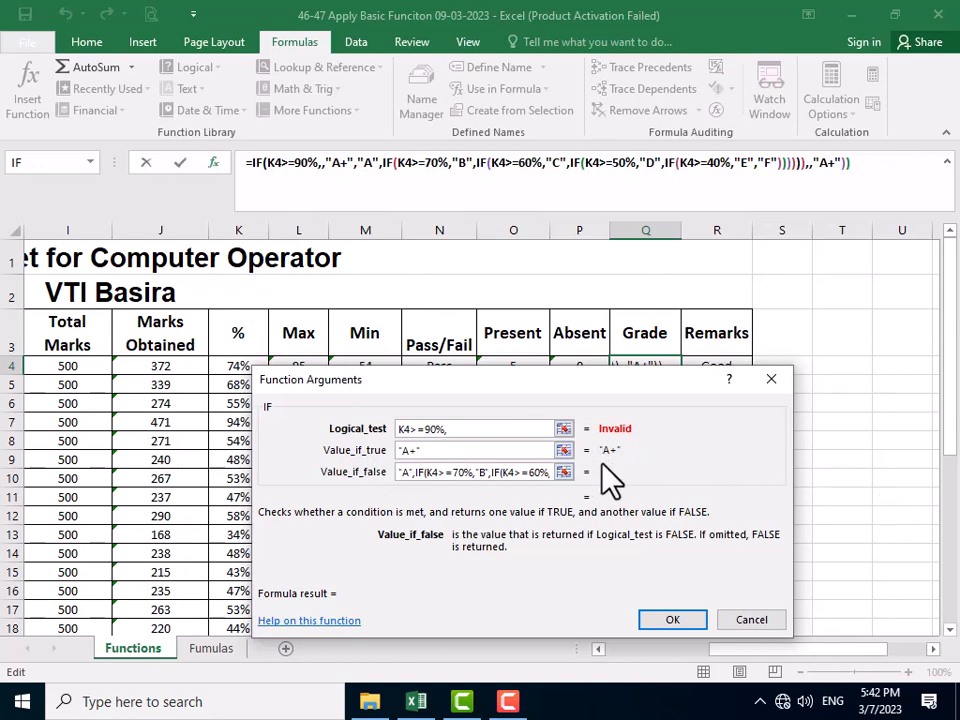
Move "A+" from IF's Value_if_true argument to the end of the Logical_test argument
left_click(456, 429)
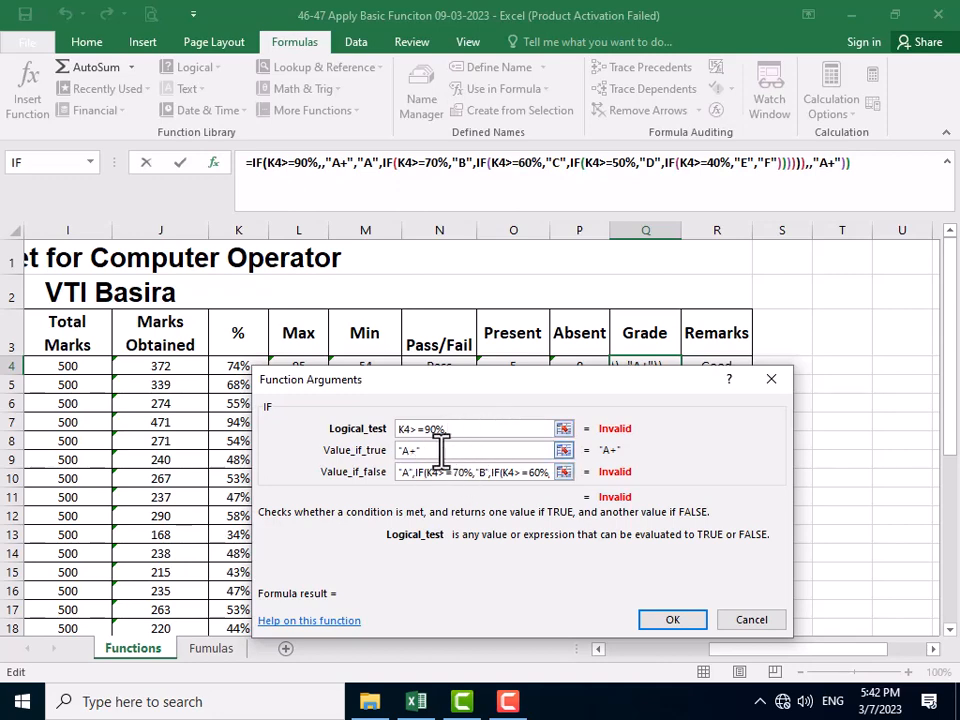
left_click_drag(441, 450, 388, 449)
key("ctrl+c")
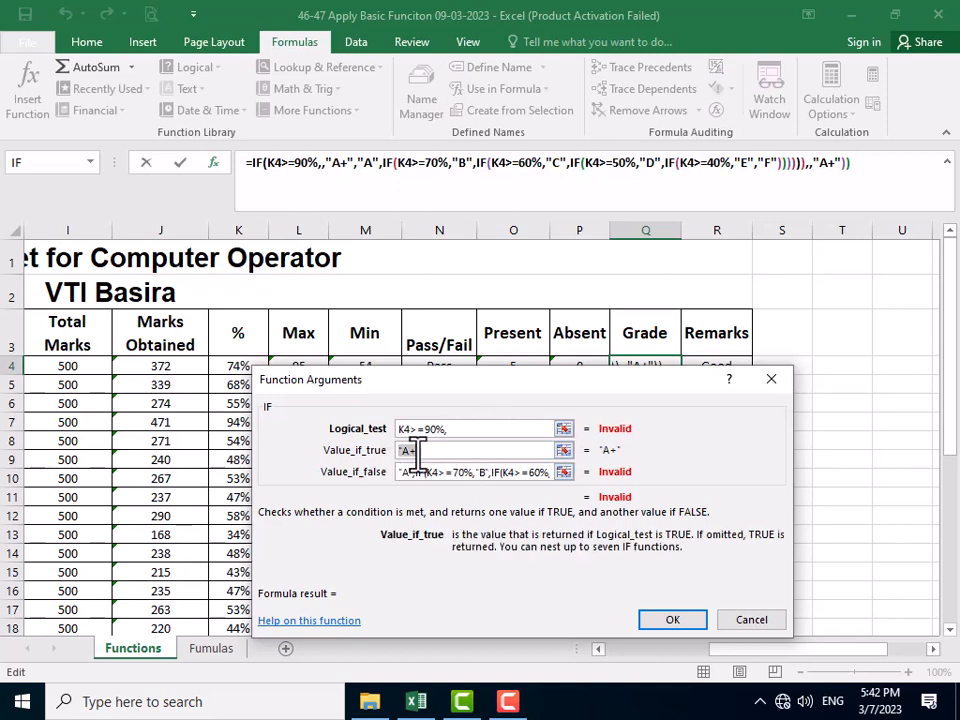
key("BackSpace")
left_click(476, 429)
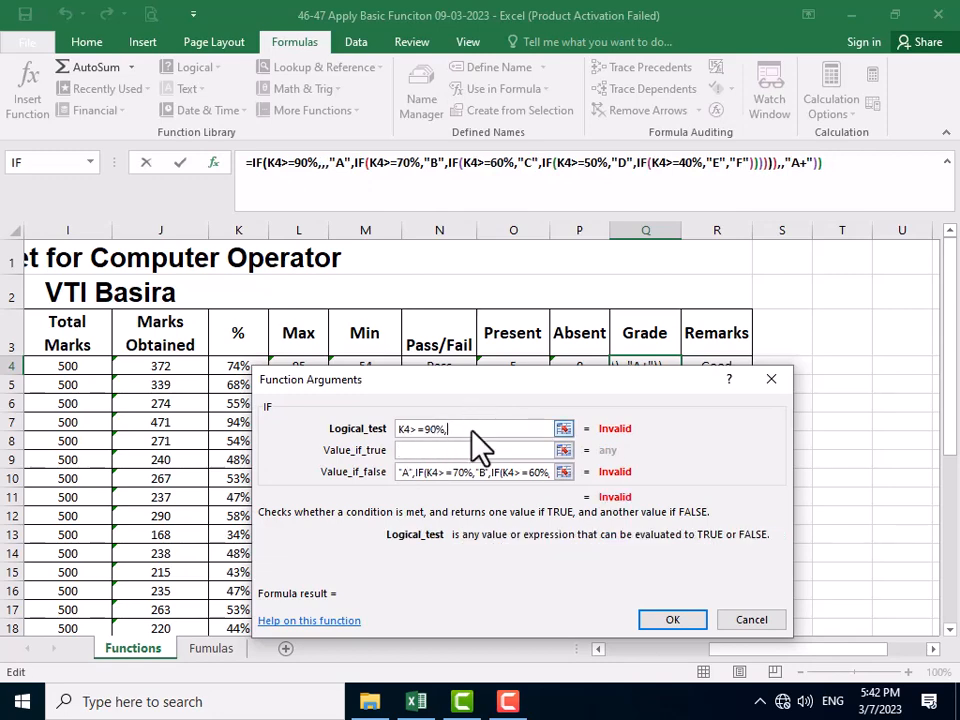
key("ctrl+v")
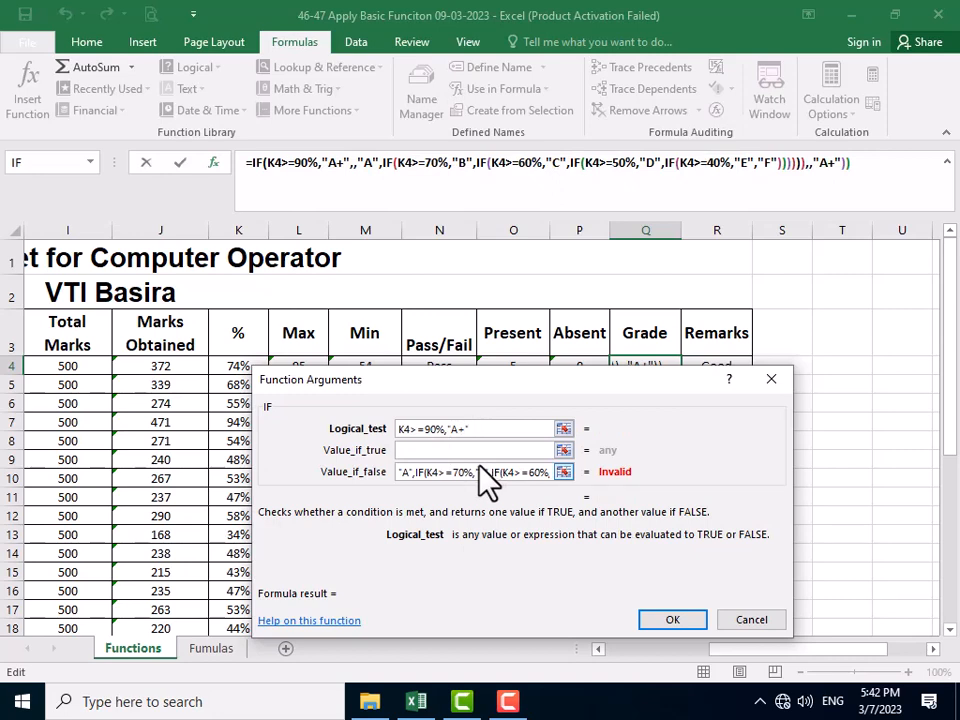
Reduce IF's Logical_test argument to K4>=90% without a trailing comma, and set Value_if_true to "A+"
left_click(463, 450)
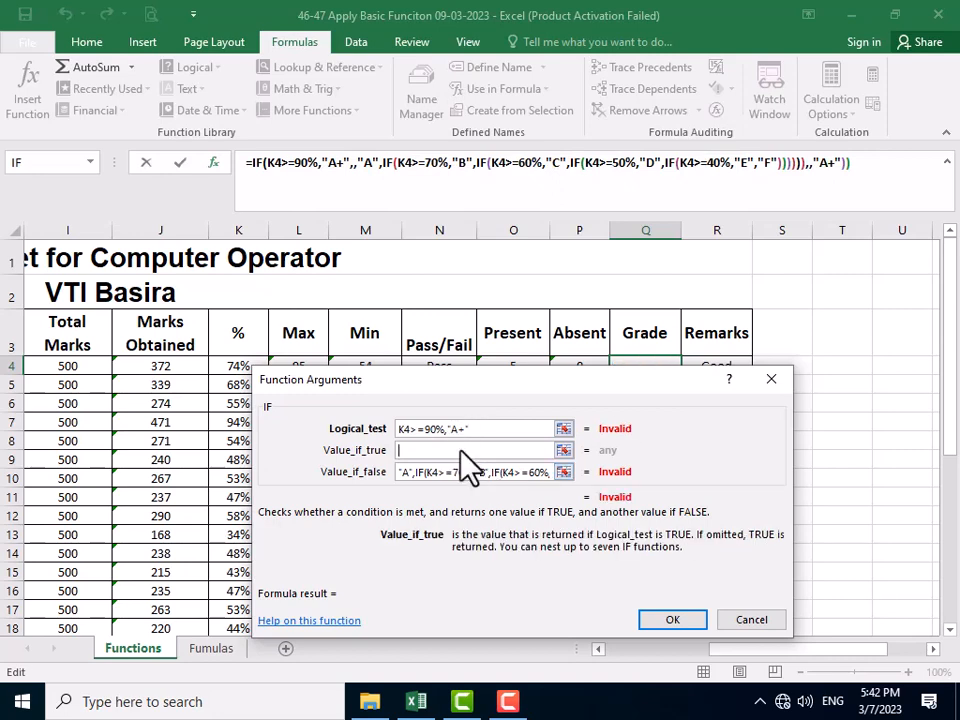
left_click(473, 430)
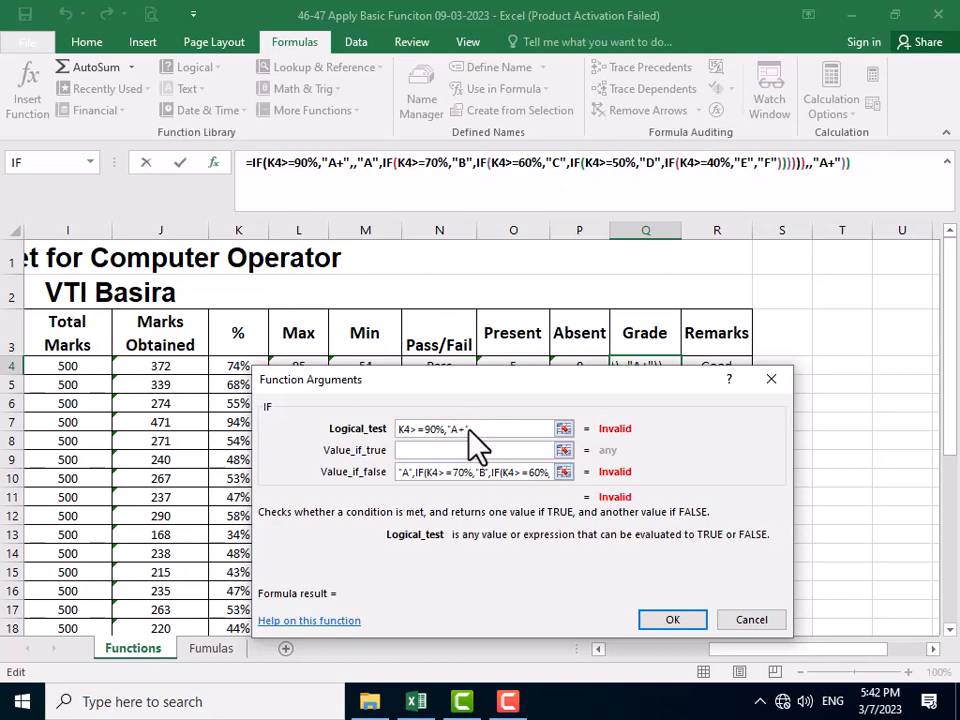
left_click_drag(476, 429, 451, 428)
key("BackSpace")
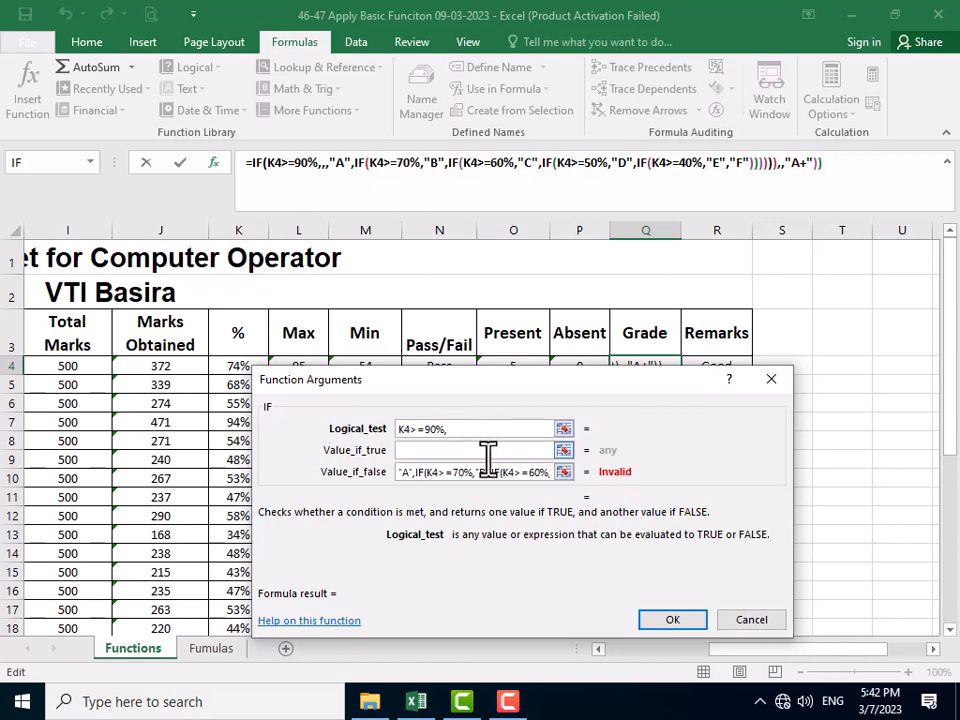
left_click(470, 452)
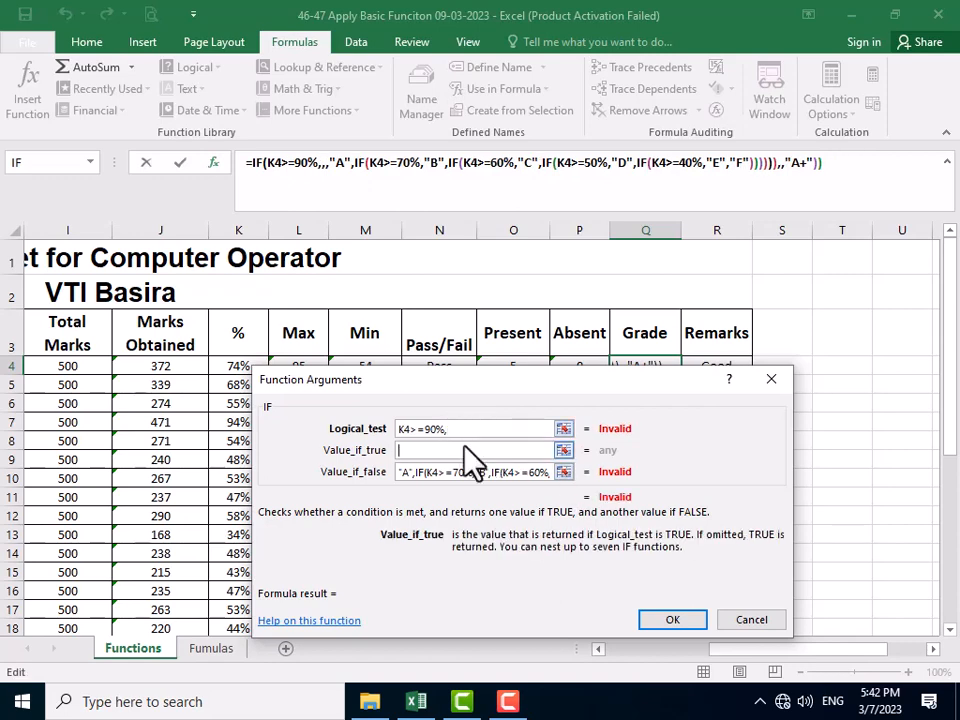
type("\"A+\"")
left_click(459, 429)
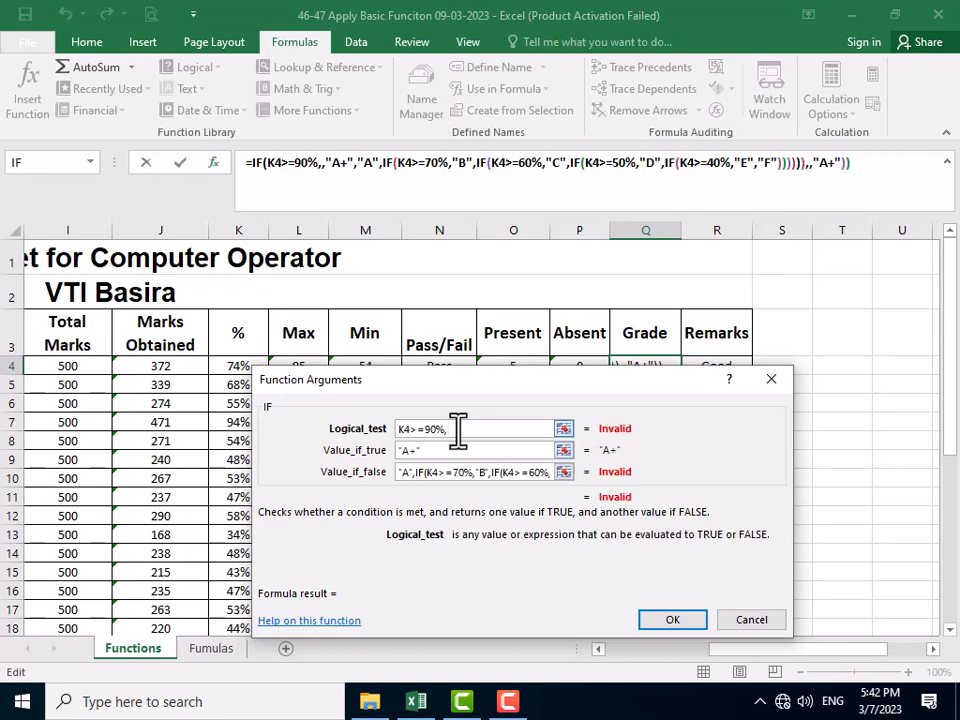
key("BackSpace")
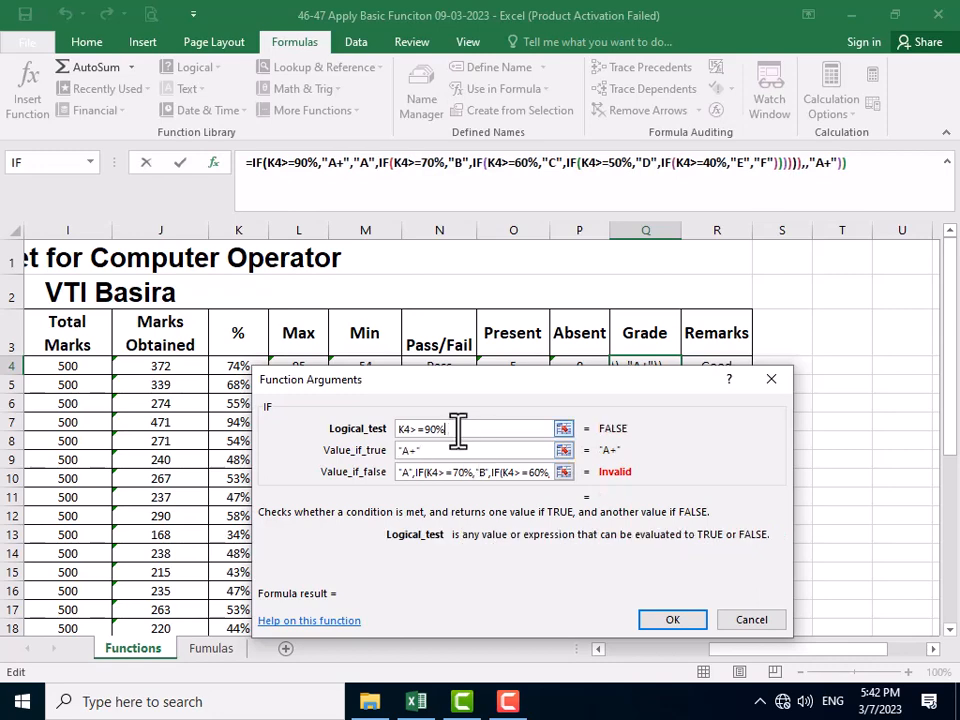
Delete the surplus ,,"A+" and its extra closing bracket from the end of the Q4 formula, and try to enter it
left_click(326, 168)
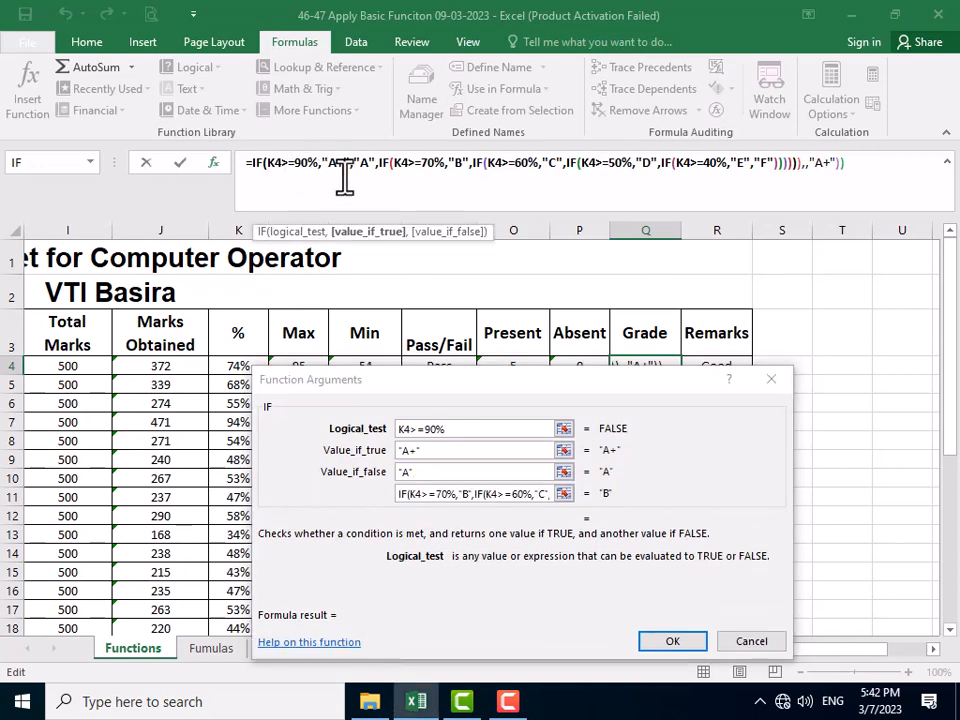
left_click(838, 162)
type(")")
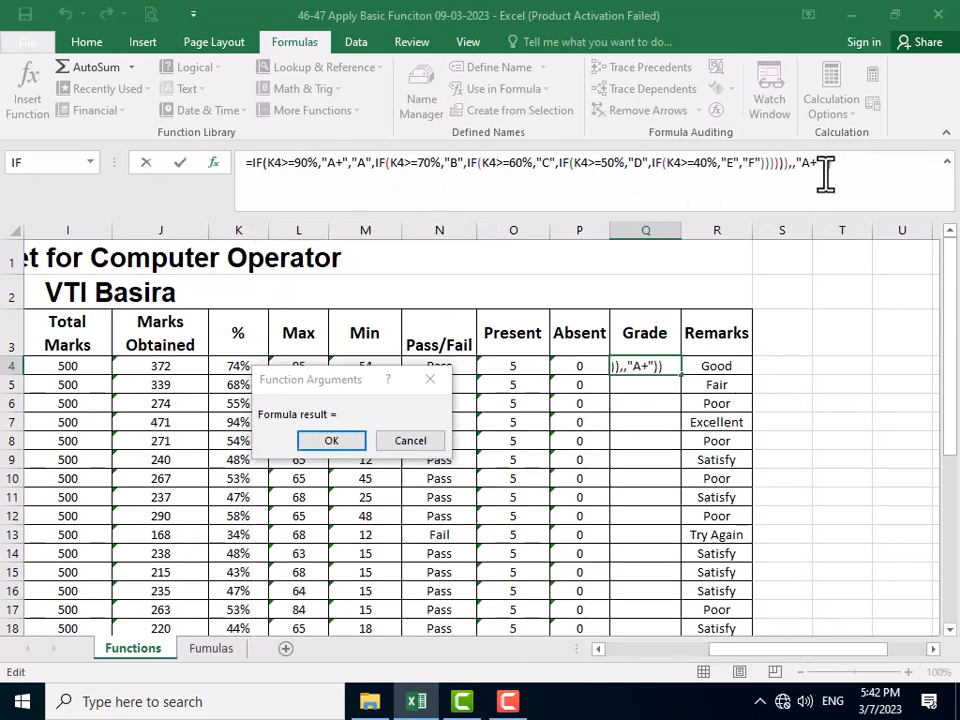
key("BackSpace")
key("BackSpace")
key("BackSpace")
key("BackSpace")
key("BackSpace")
key("BackSpace")
key("BackSpace")
left_click(321, 447)
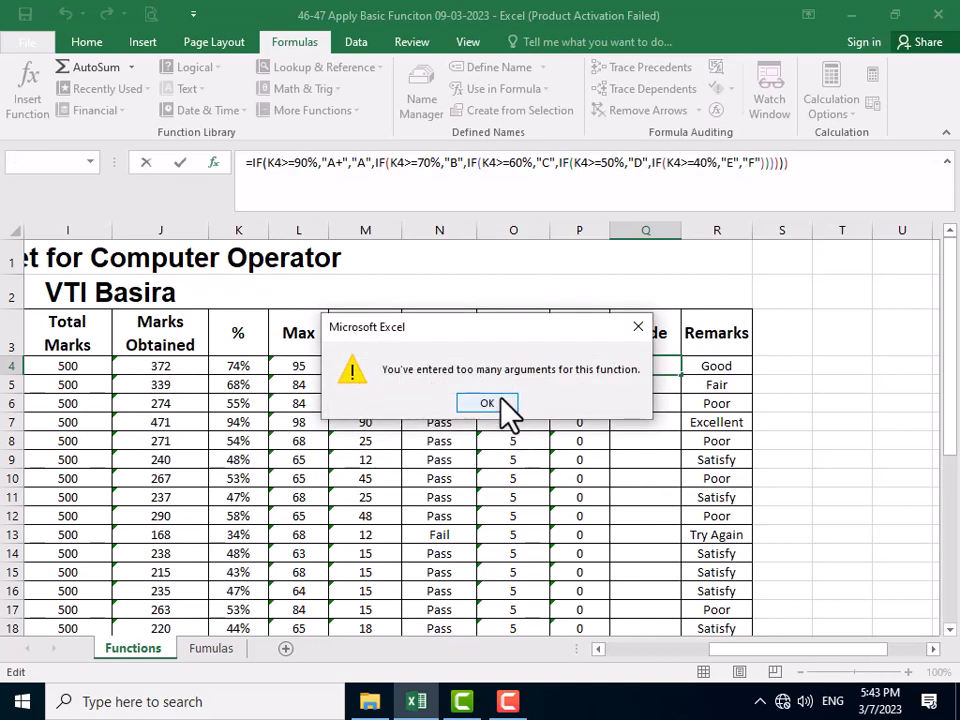
left_click(503, 408)
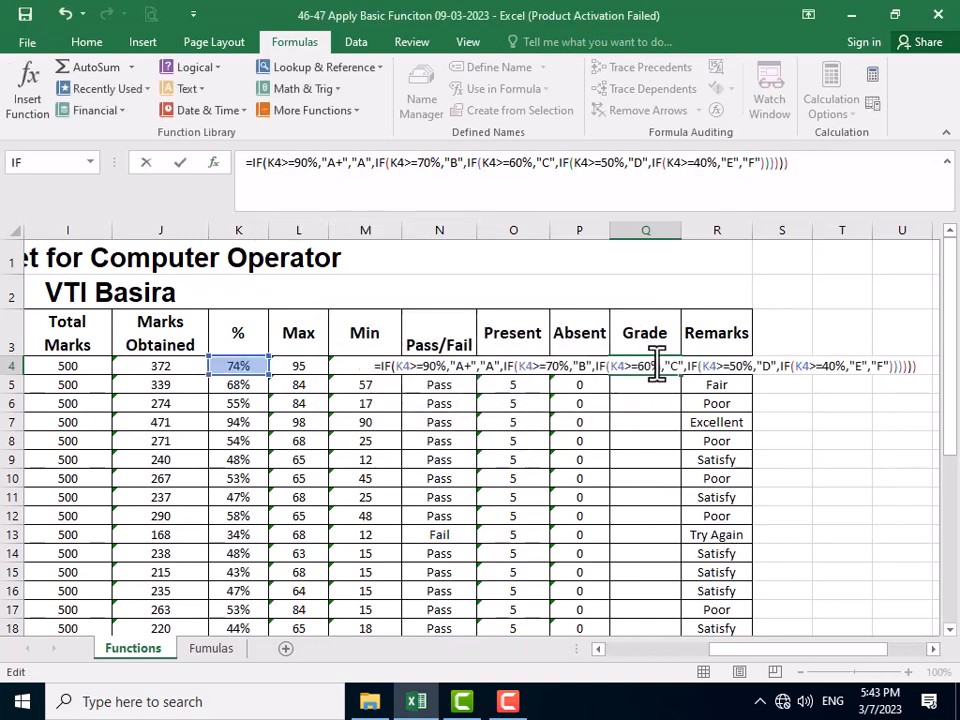
Insert if(K4>=80%, before "A" in the Q4 formula and enter the completed nested IF
left_click(478, 366)
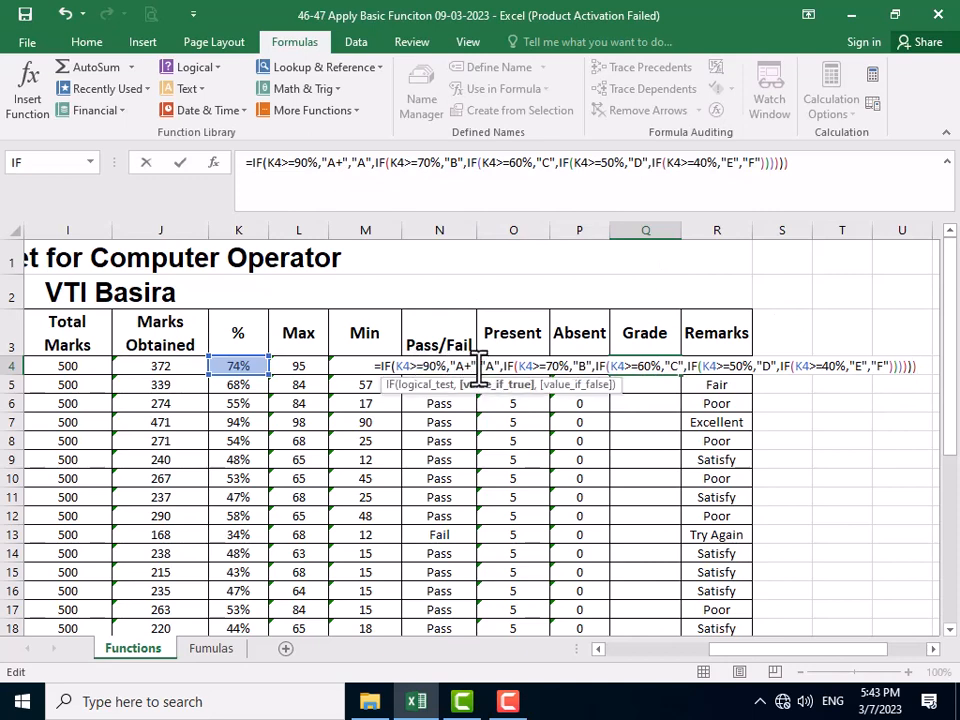
key("Right")
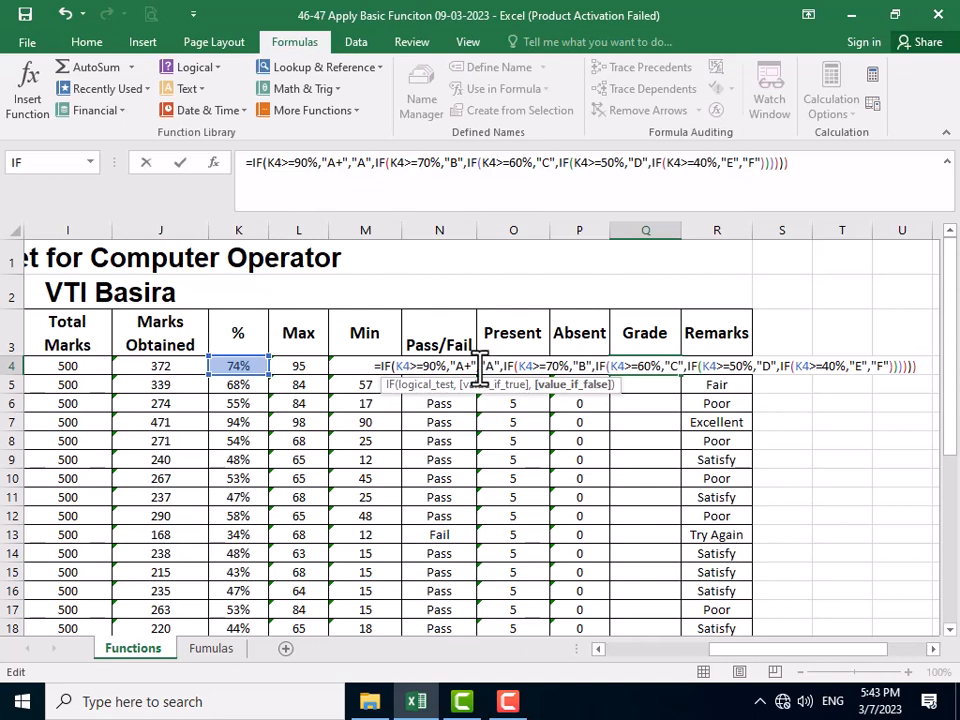
key("Left")
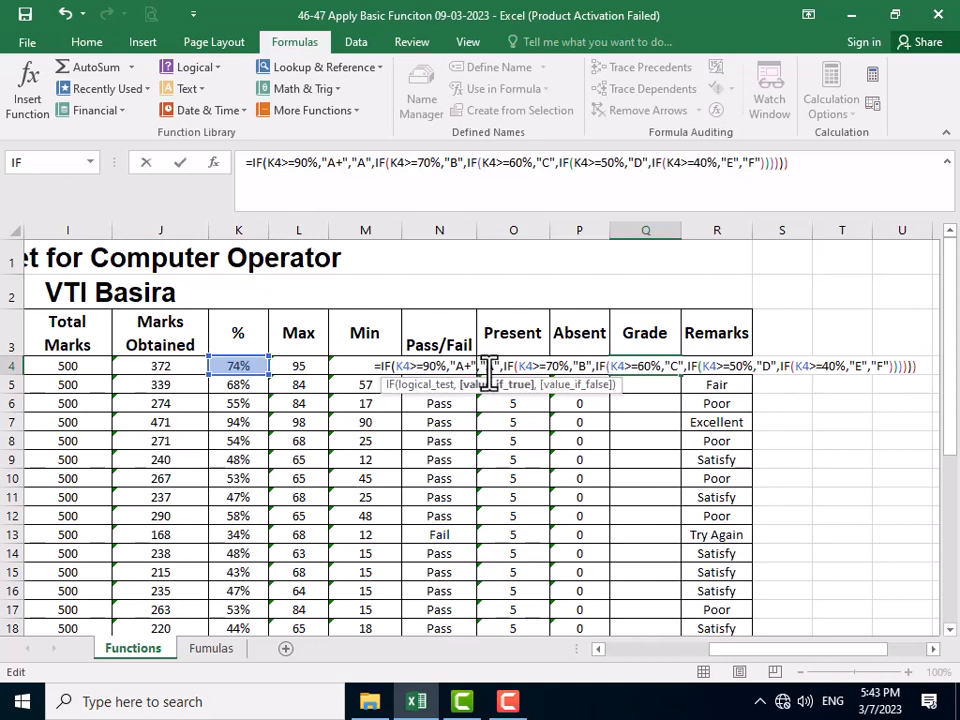
key("Right")
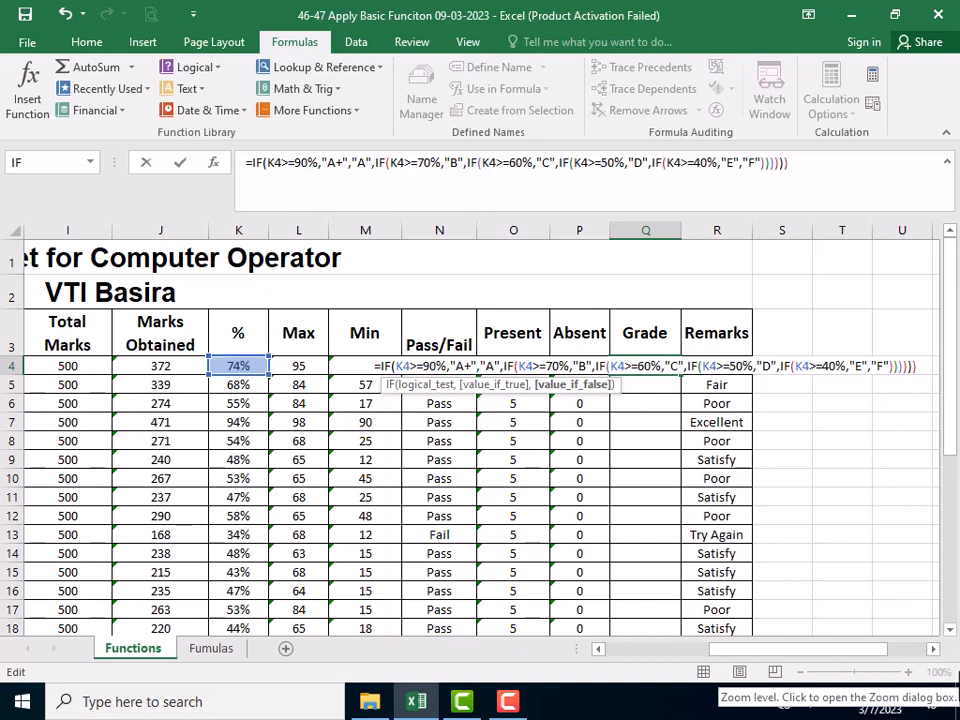
type("if")
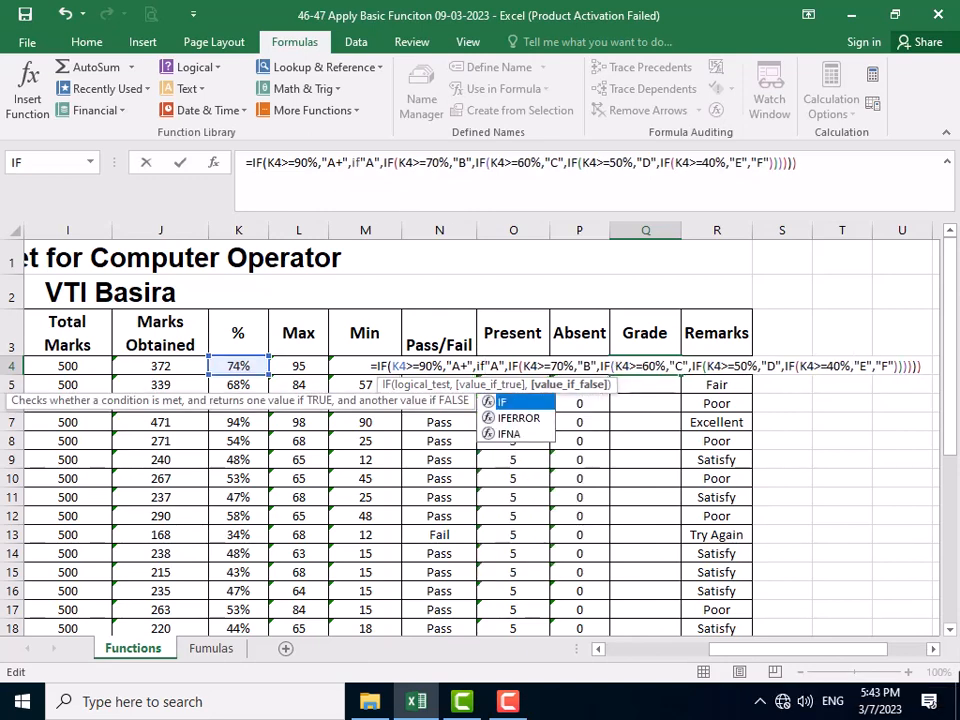
type("K")
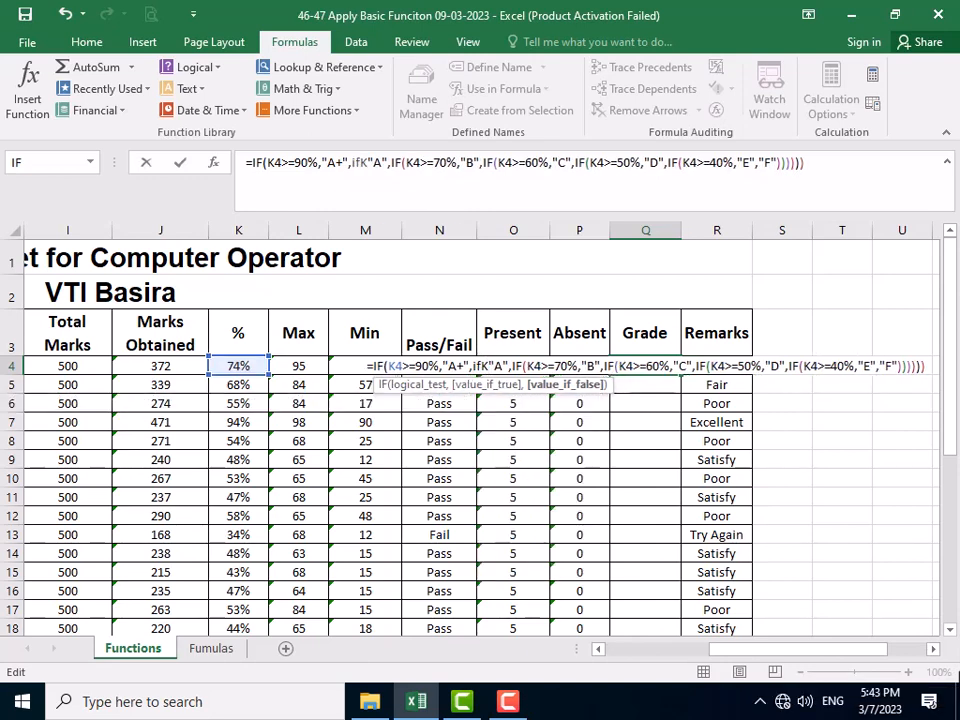
type("4")
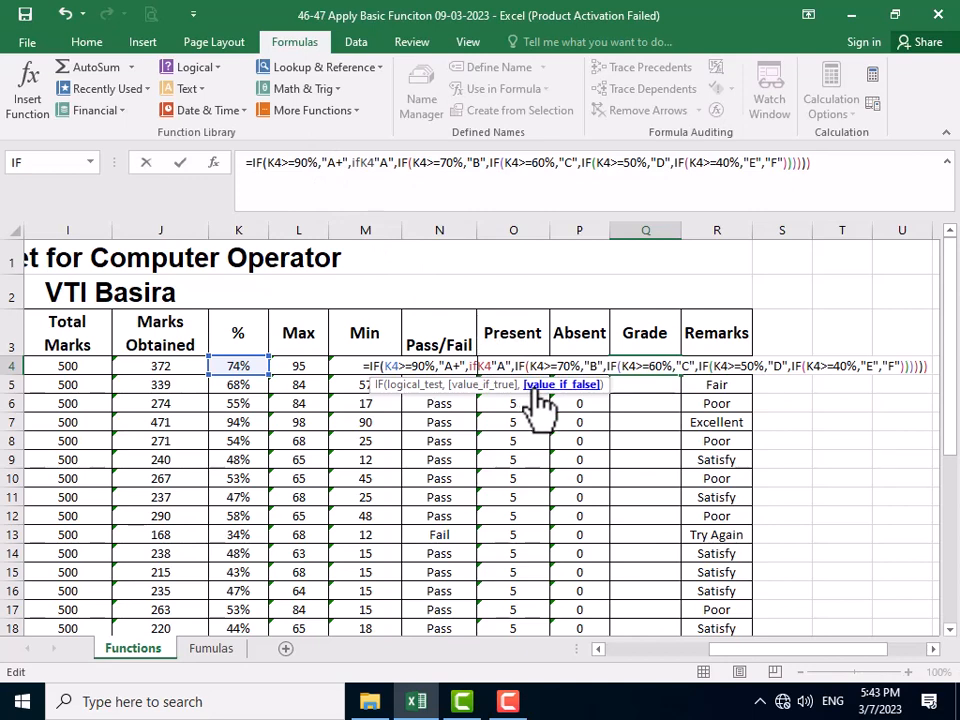
type("(")
left_click(520, 367)
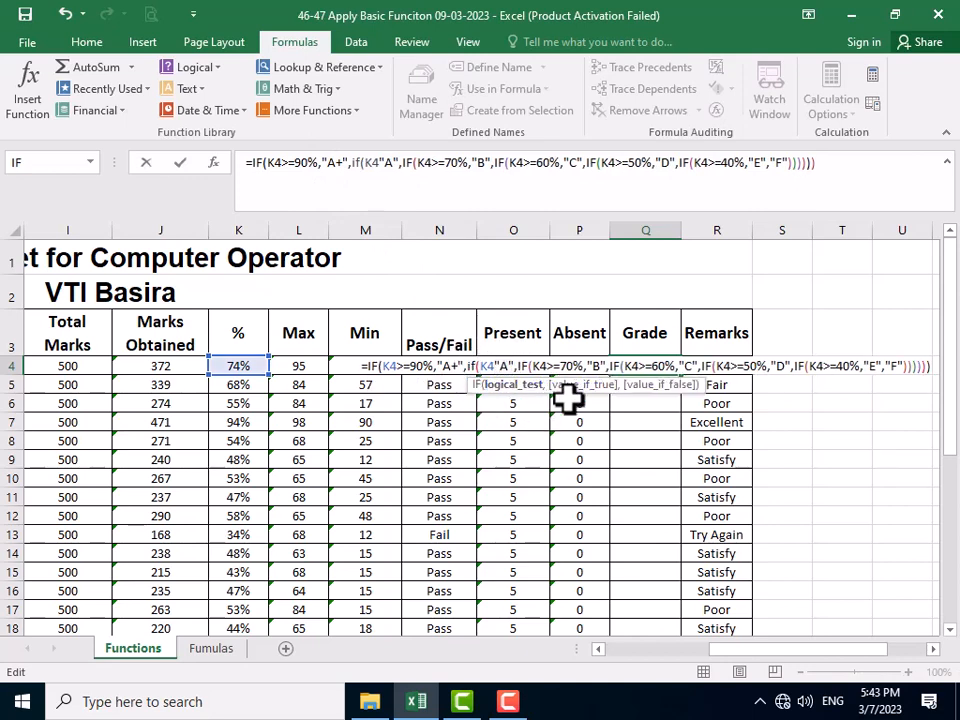
type(">=")
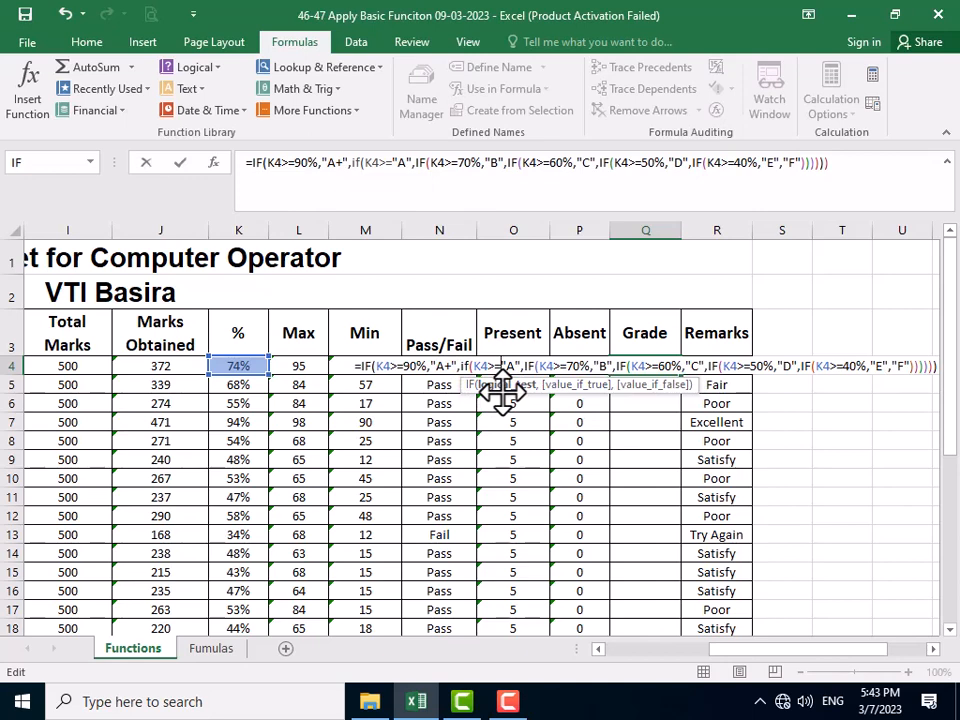
type("8")
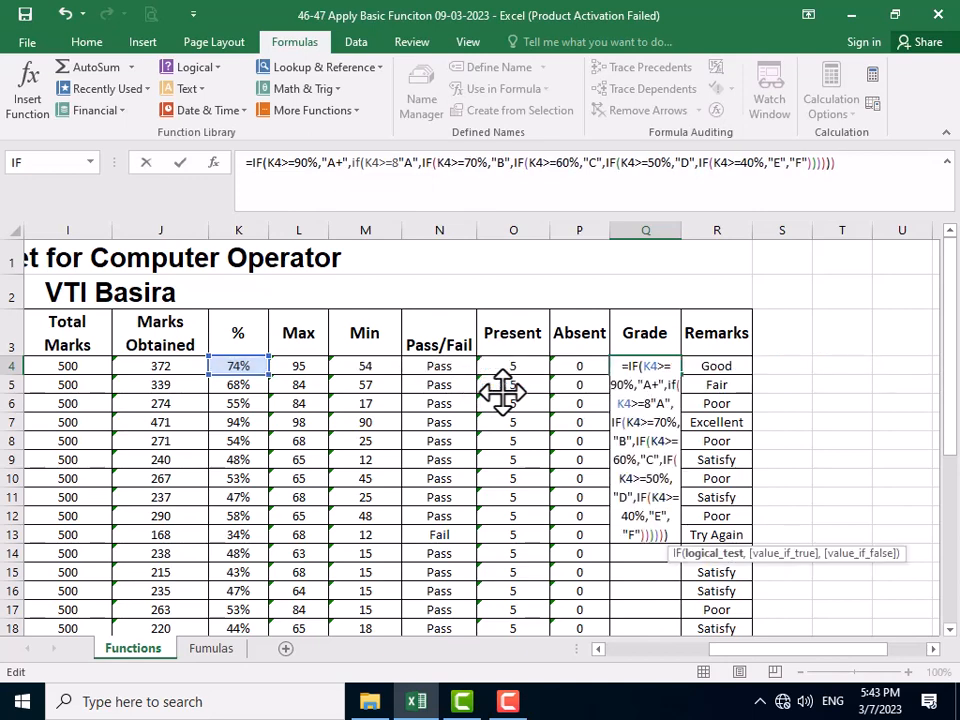
type("0")
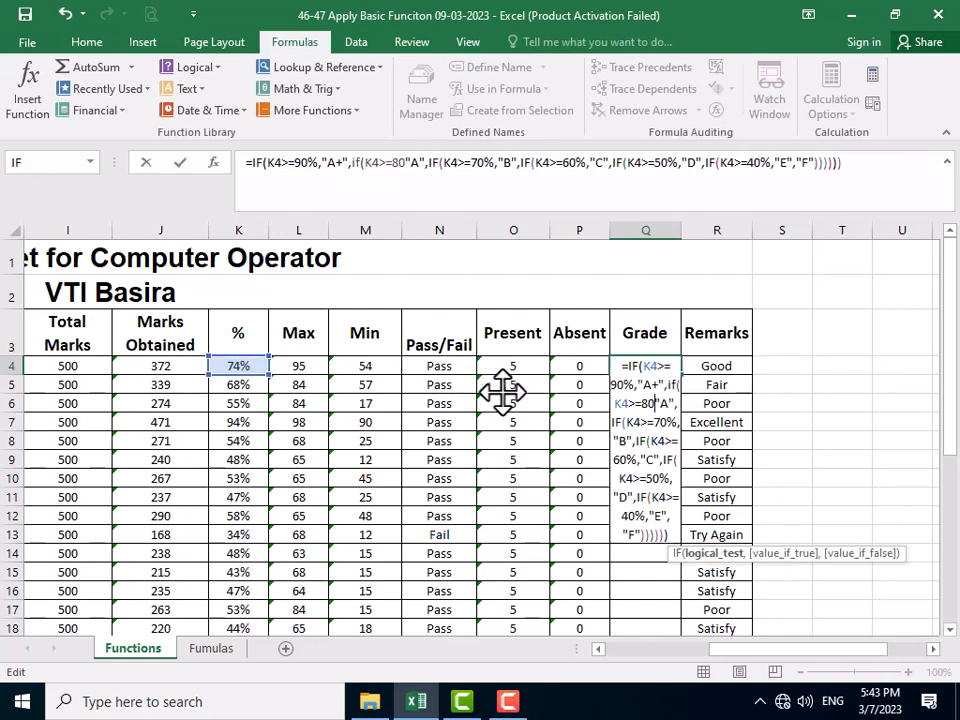
type("%")
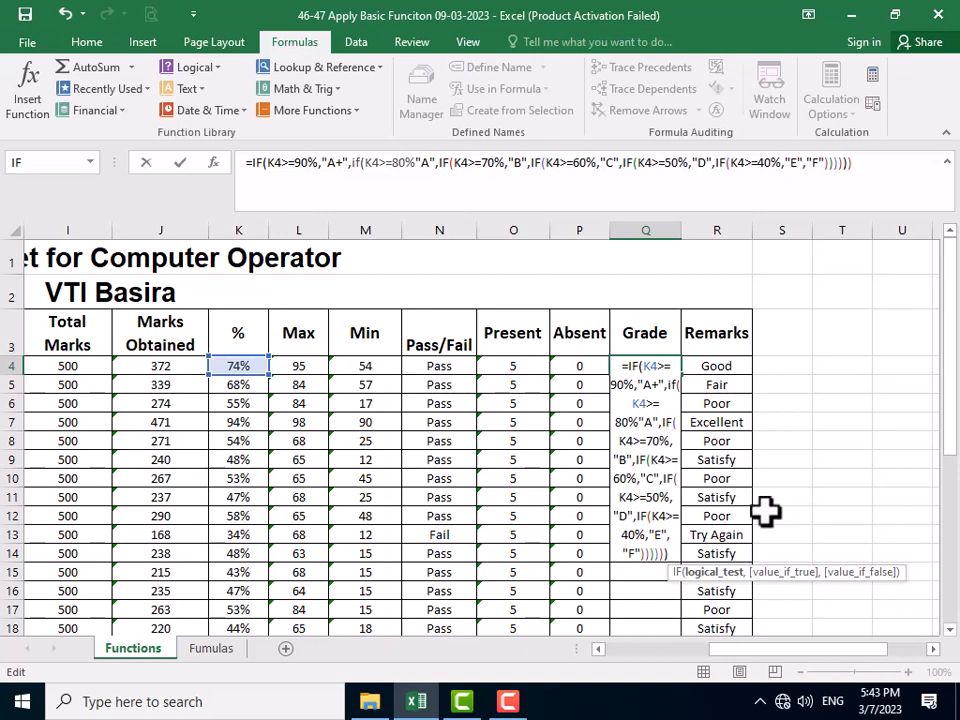
type(",")
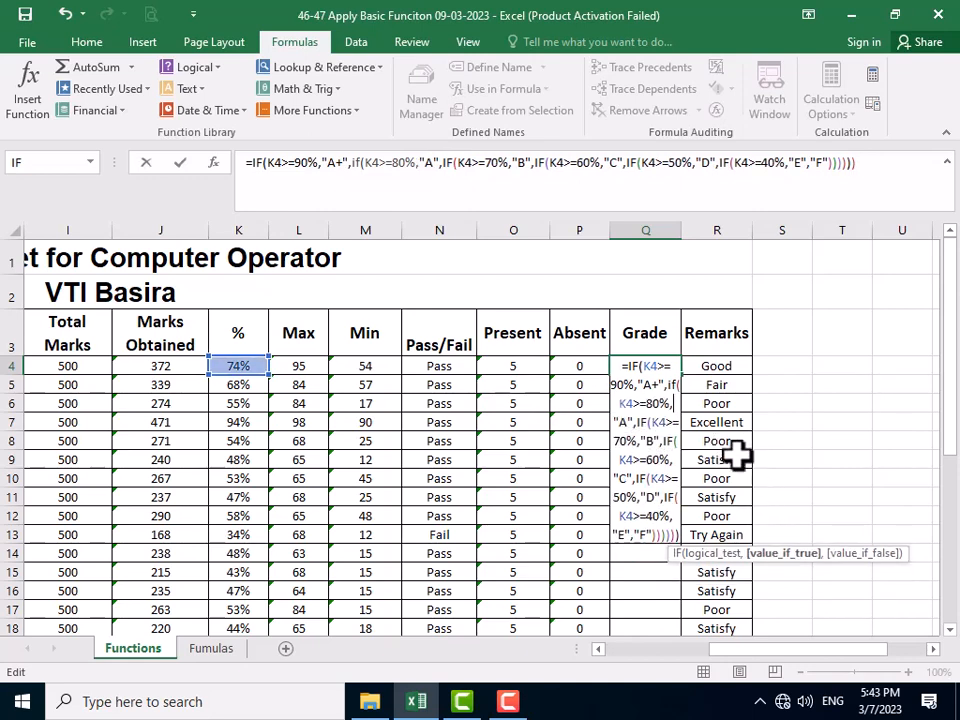
key("Return")
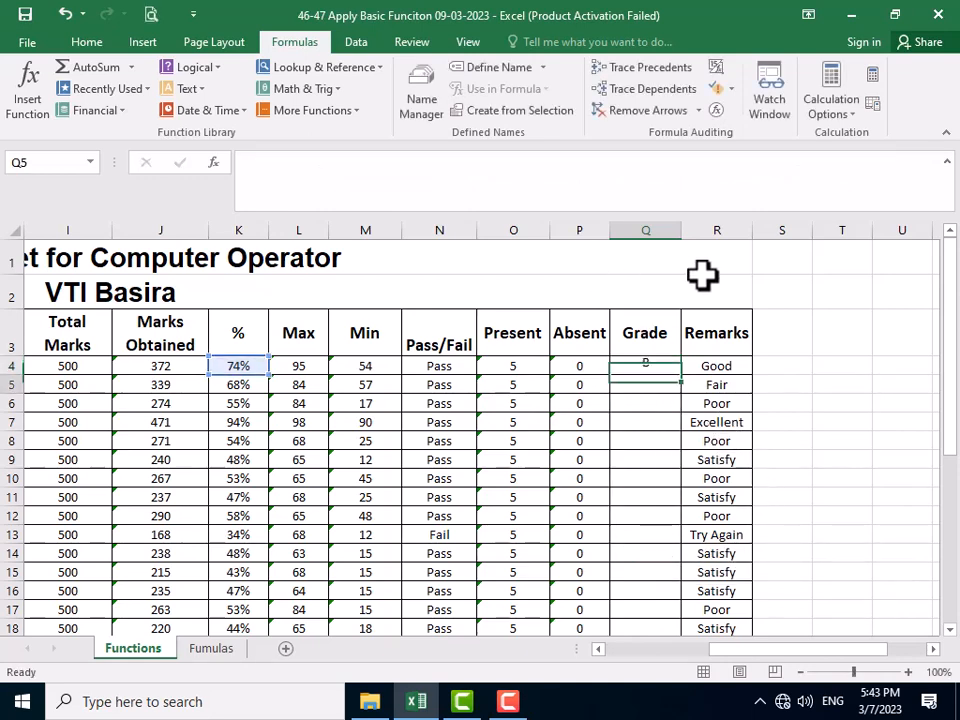
Fill the Grade formula from Q4 down the column for all remaining students
left_click(650, 364)
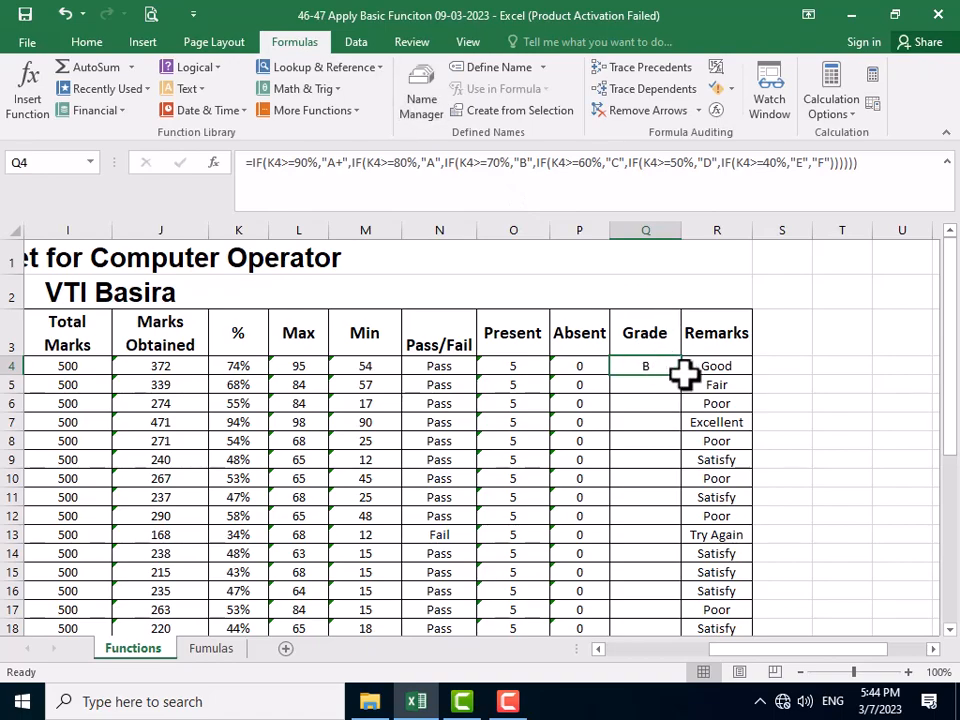
left_click_drag(683, 376, 632, 620)
scroll(540, 342, "up", 5)
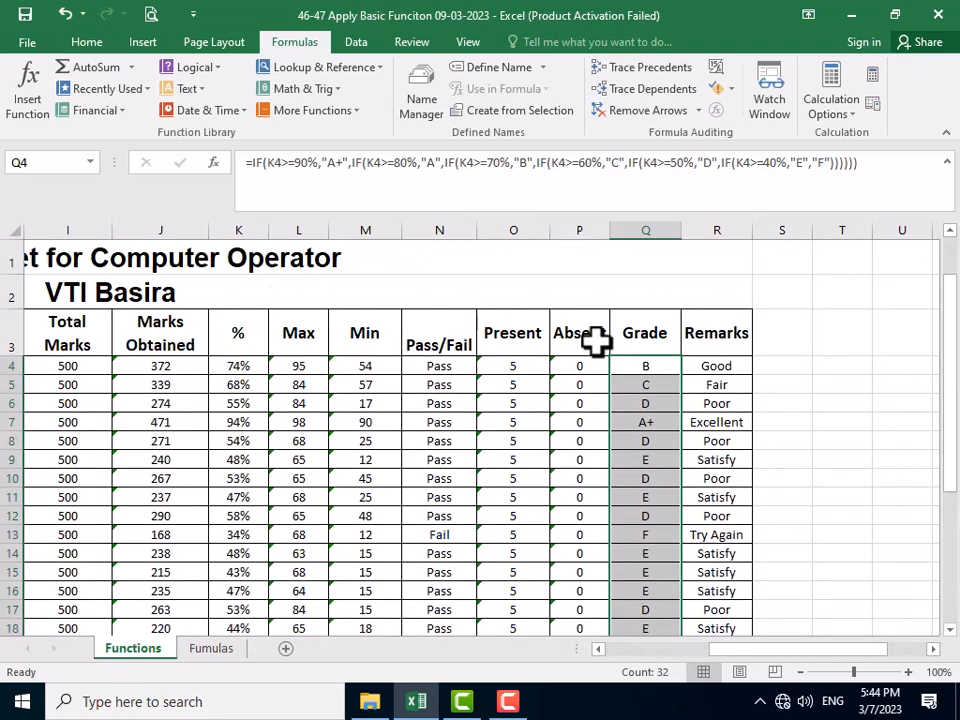
left_click(668, 400)
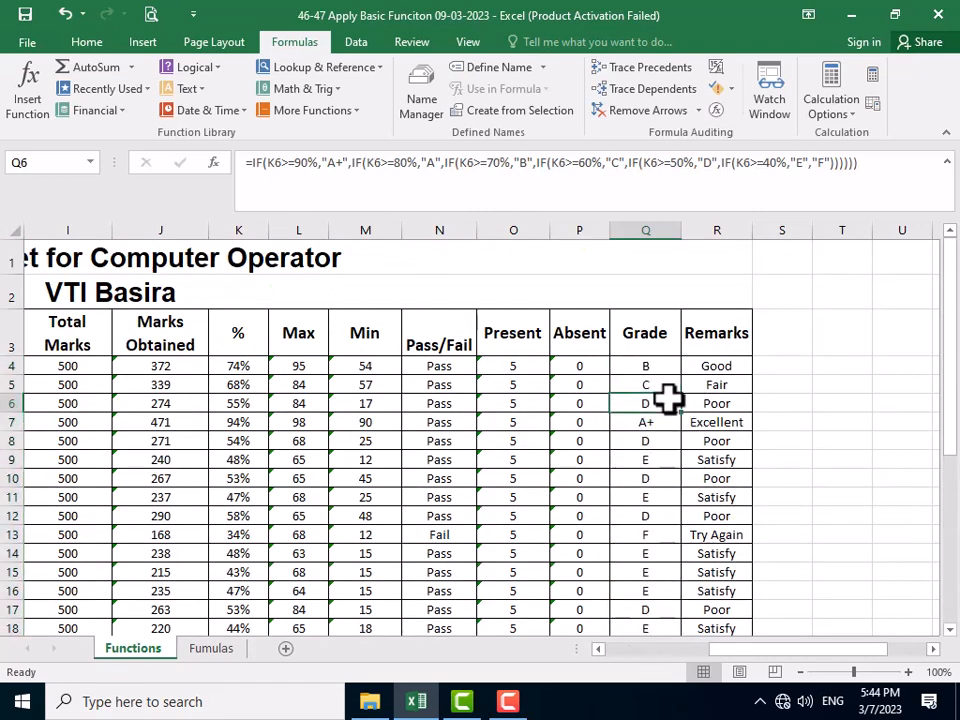